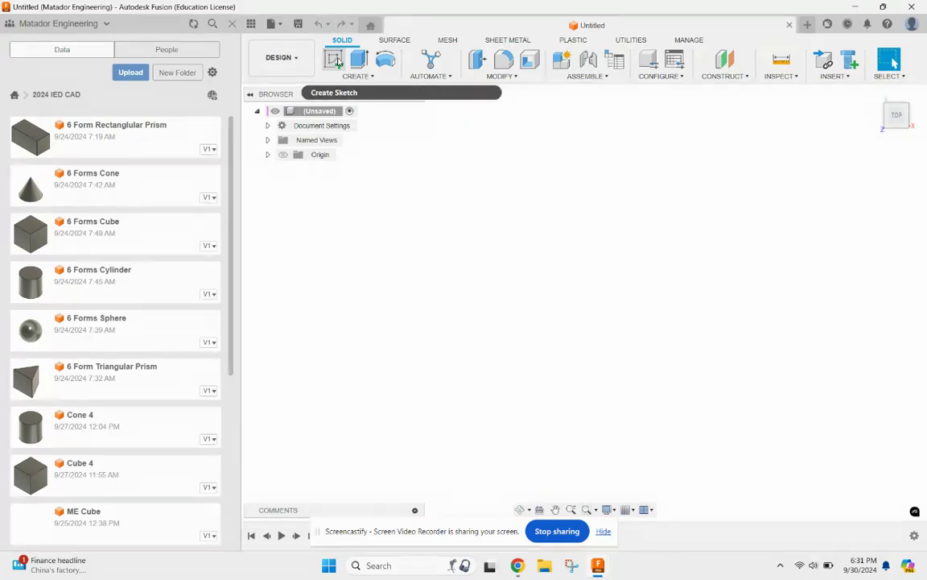
Create a sketch on the horizontal XY plane and draw a center rectangle about 4 in square, centred on the origin.
{"action": "left_click", "coordinate": [336, 62]}
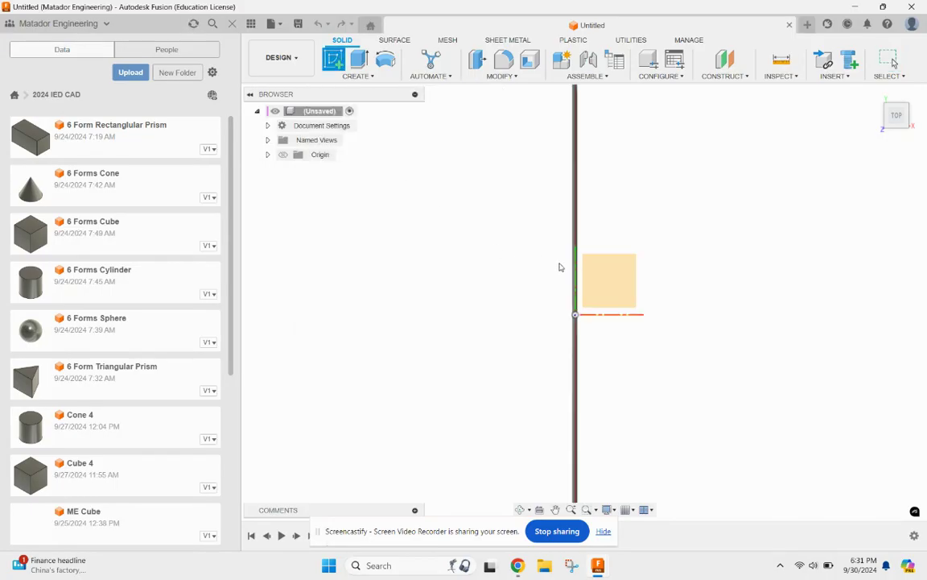
{"action": "left_click", "coordinate": [618, 285]}
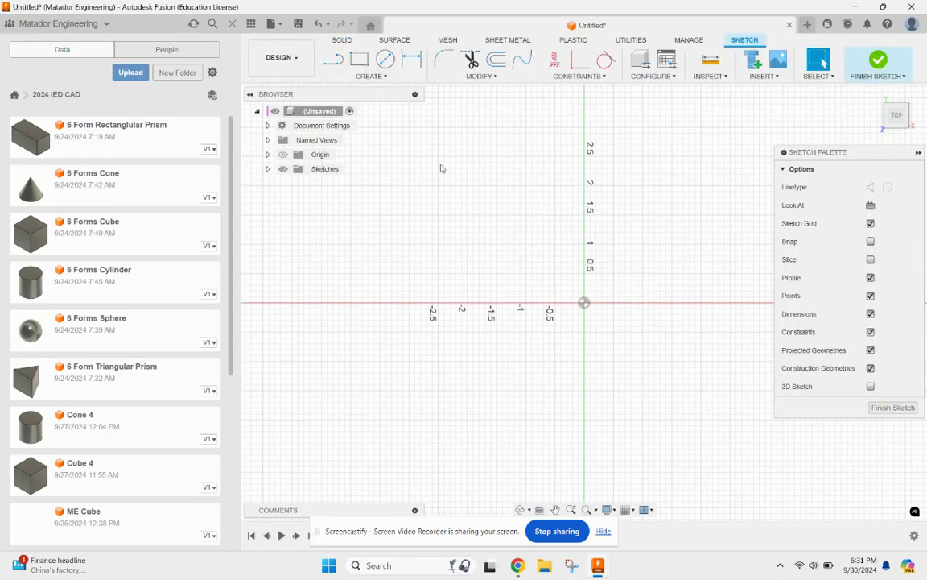
{"action": "left_click", "coordinate": [384, 77]}
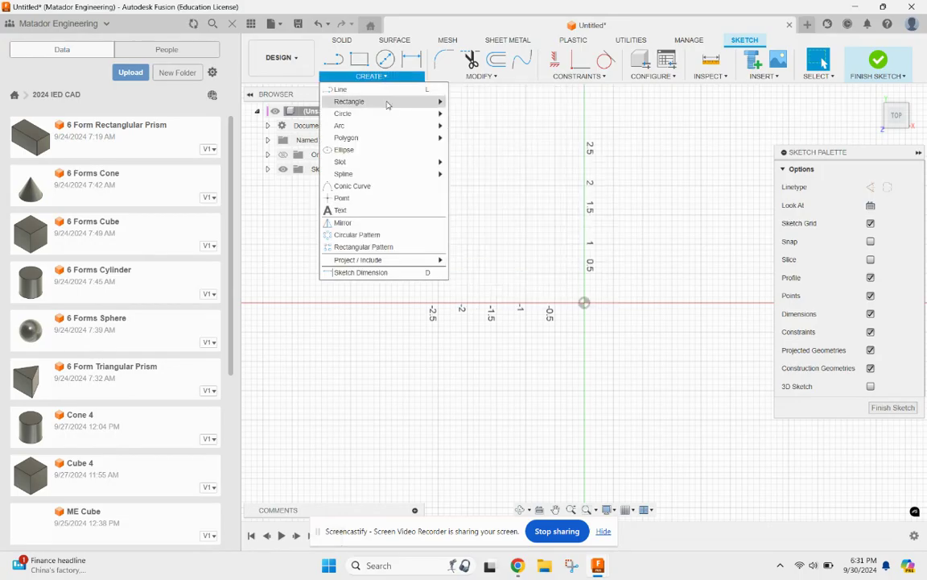
{"action": "mouse_move", "coordinate": [387, 103]}
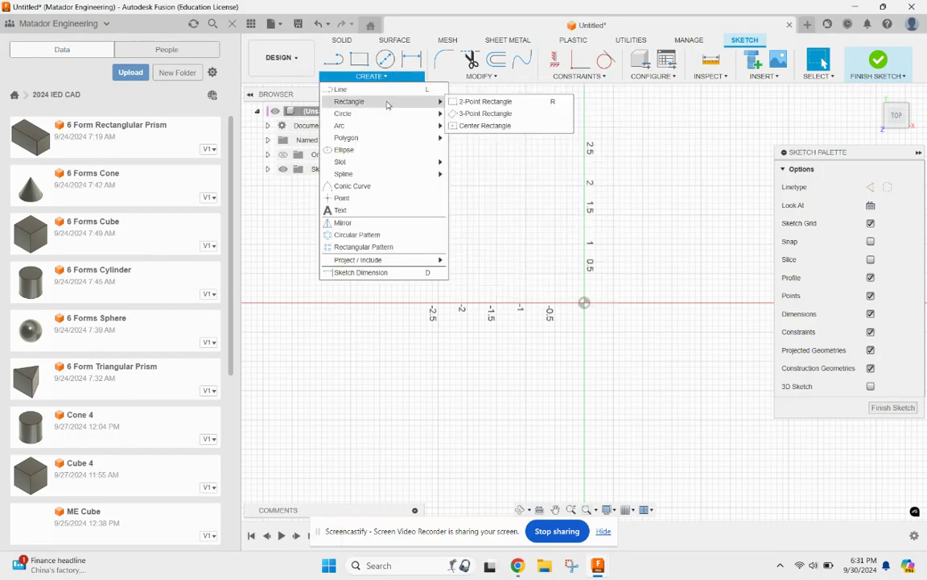
{"action": "left_click", "coordinate": [484, 127]}
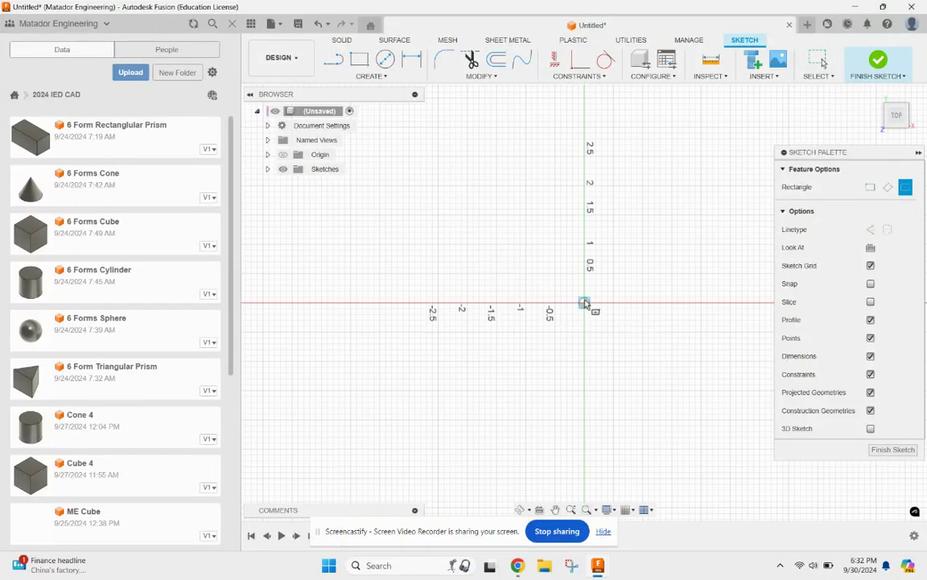
{"action": "left_click", "coordinate": [584, 303]}
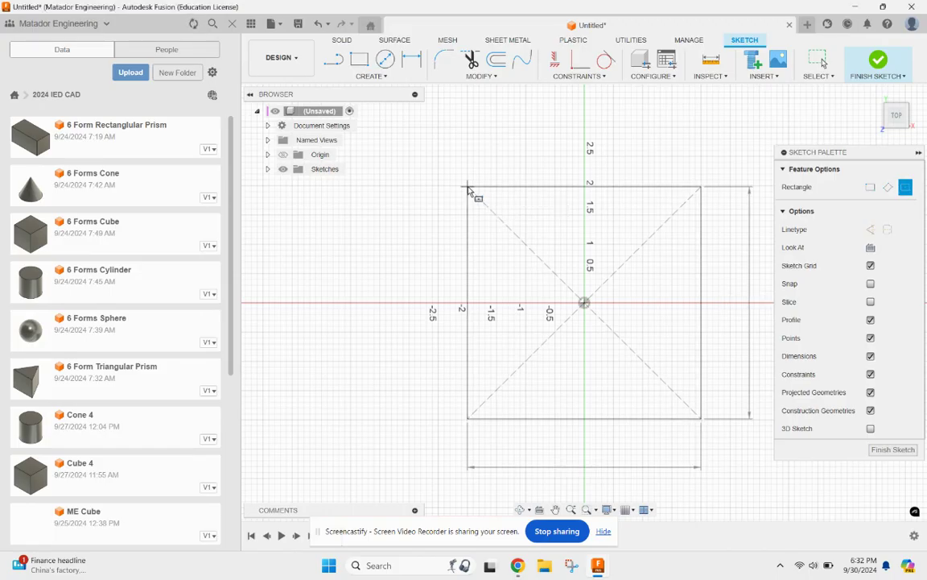
{"action": "left_click", "coordinate": [468, 190]}
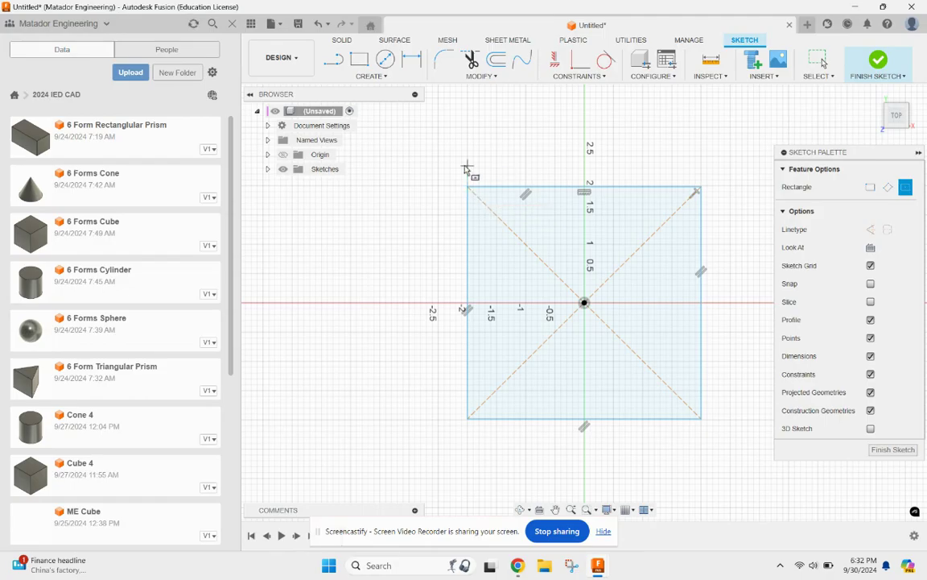
Dimension the rectangle's upper horizontal edge with Sketch Dimension and set its length to 5 in.
{"action": "left_click", "coordinate": [375, 77]}
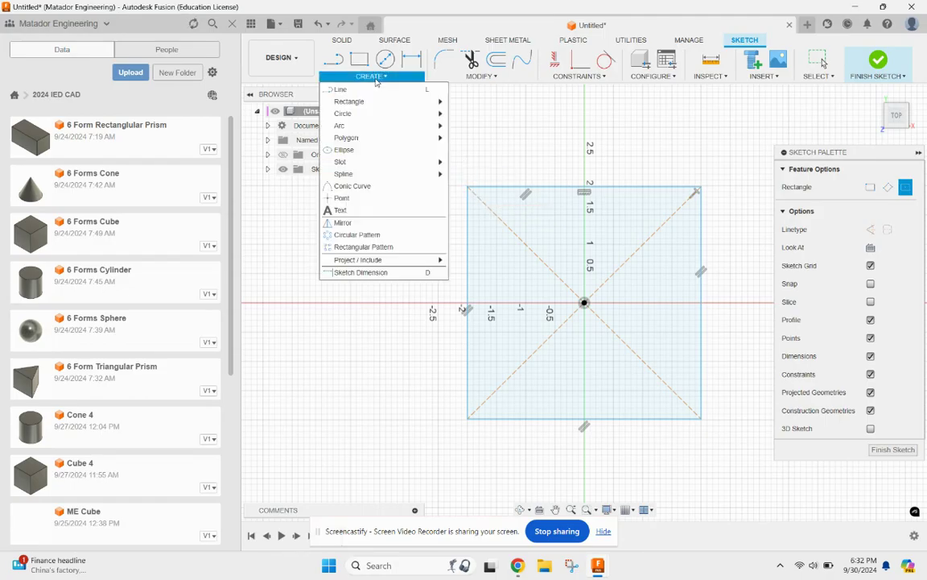
{"action": "mouse_move", "coordinate": [399, 260]}
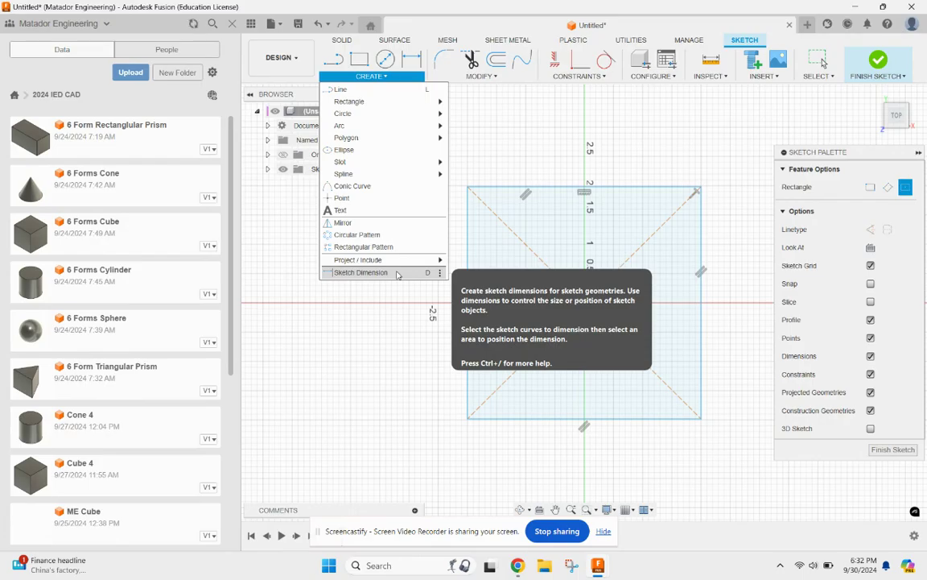
{"action": "left_click", "coordinate": [396, 273]}
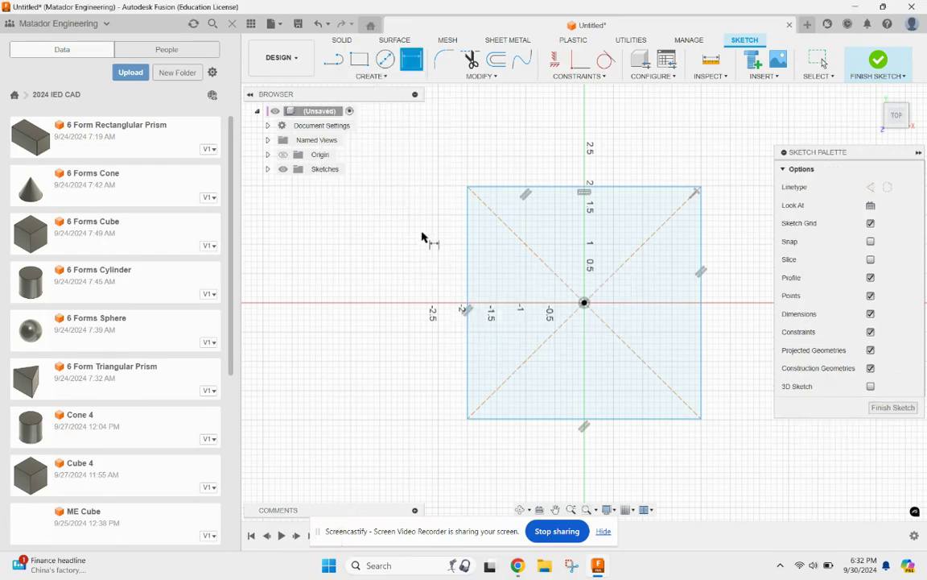
{"action": "left_click", "coordinate": [532, 192]}
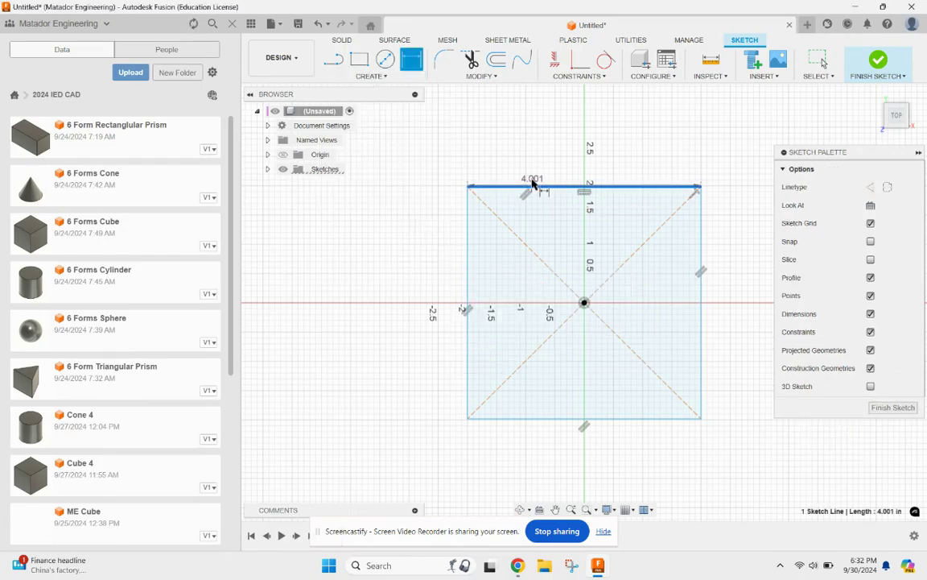
{"action": "left_click", "coordinate": [539, 157]}
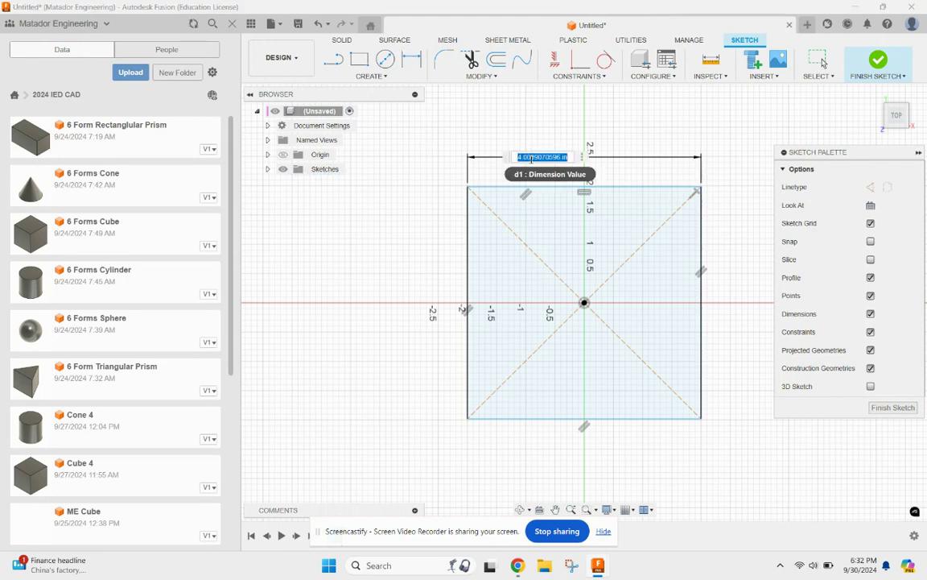
{"action": "type", "text": "5"}
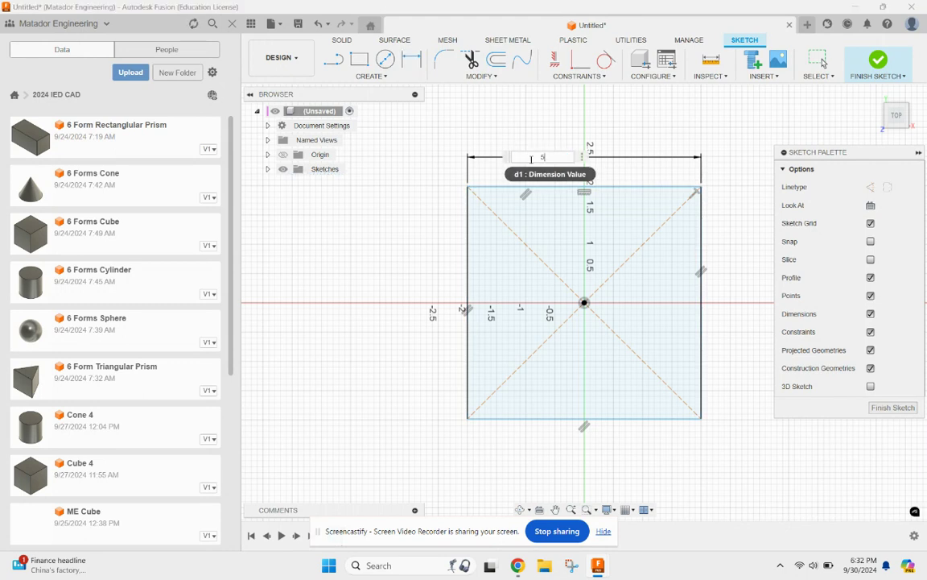
{"action": "key", "text": "Return"}
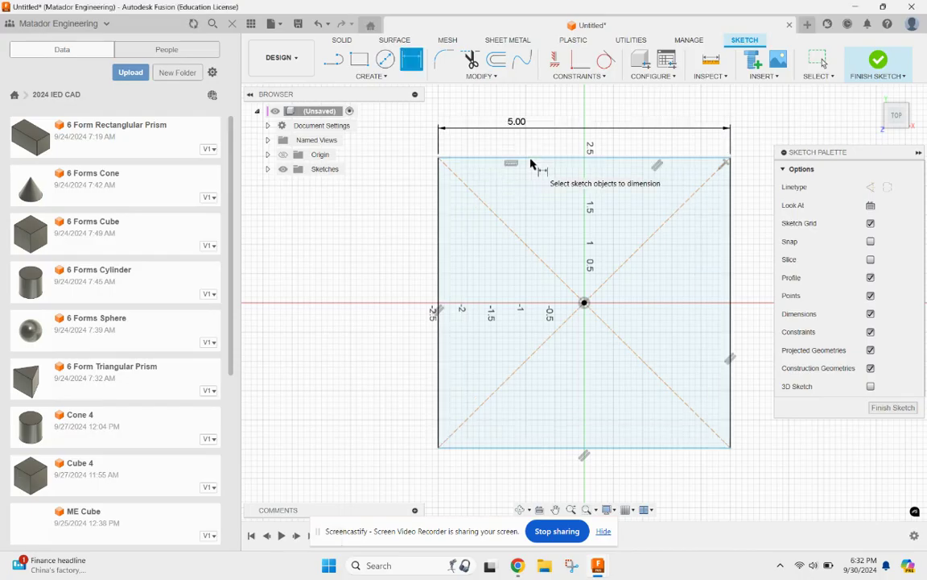
Dimension the rectangle's vertical edge to 5 in and finish the sketch.
{"action": "left_click", "coordinate": [438, 251]}
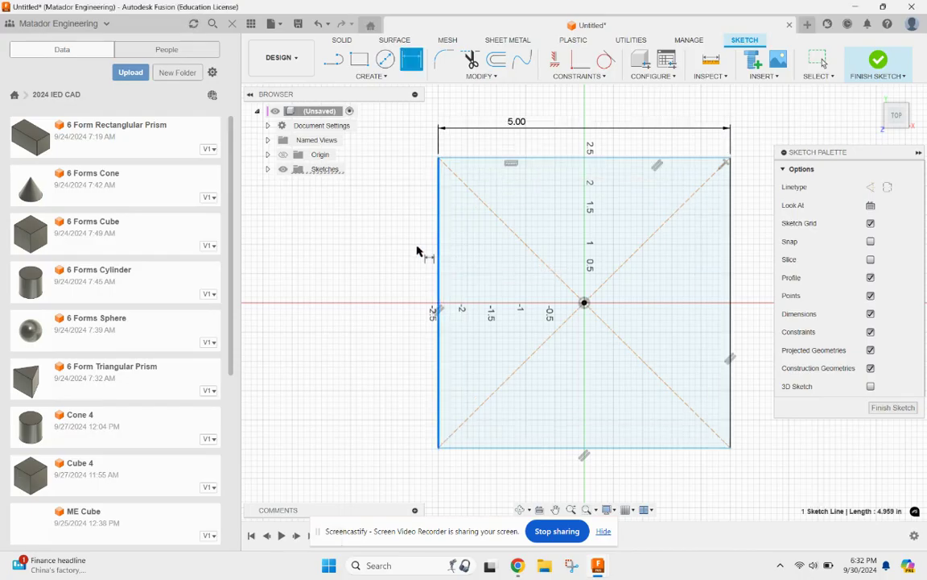
{"action": "left_click", "coordinate": [394, 250]}
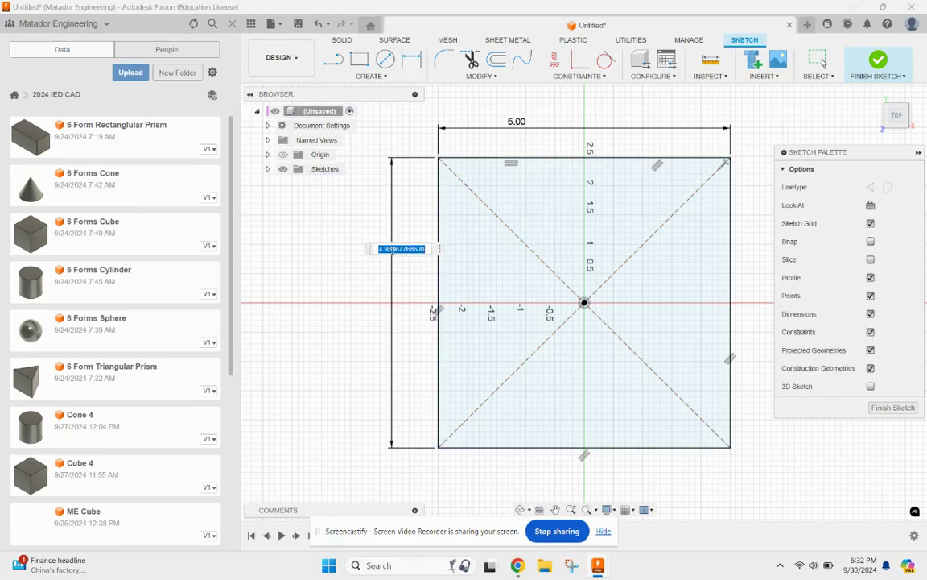
{"action": "type", "text": "5"}
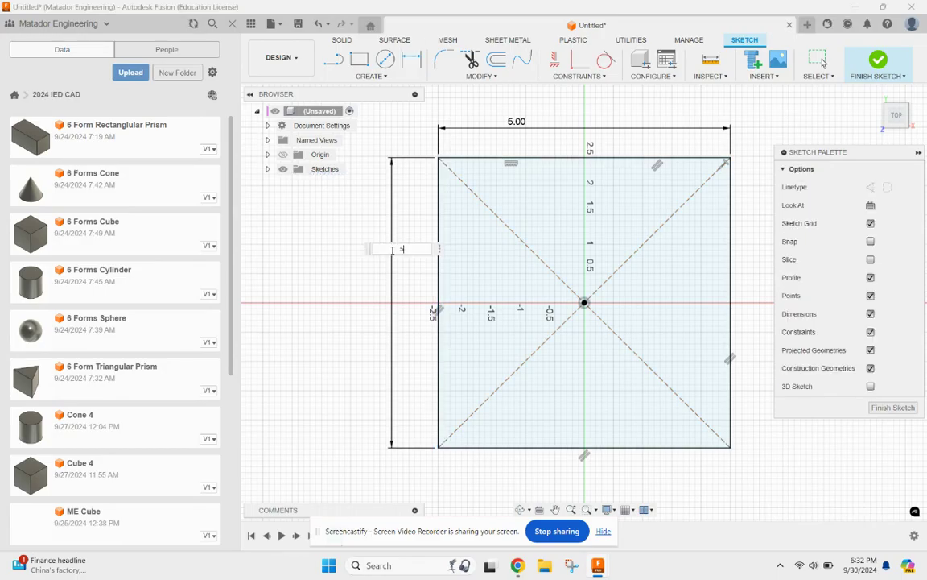
{"action": "key", "text": "Return"}
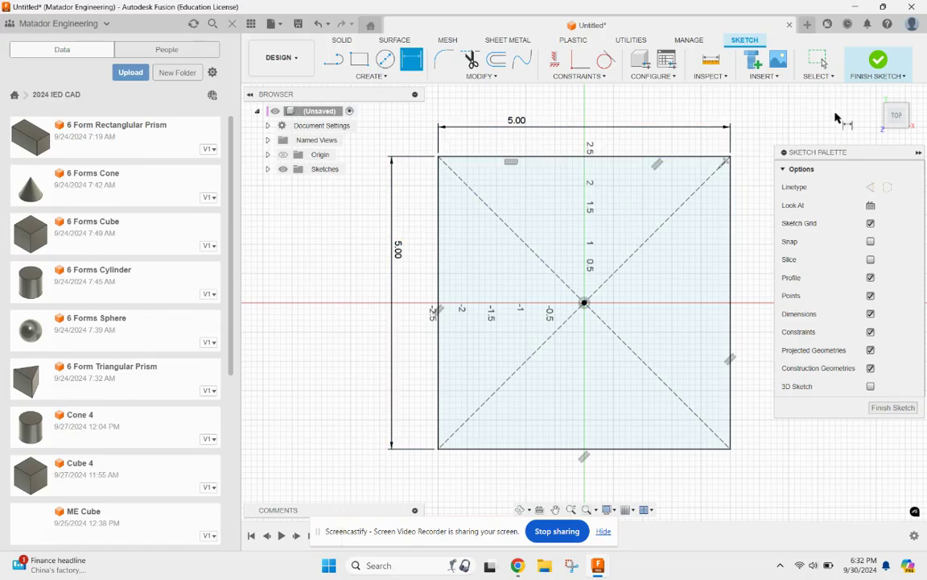
{"action": "left_click", "coordinate": [878, 60]}
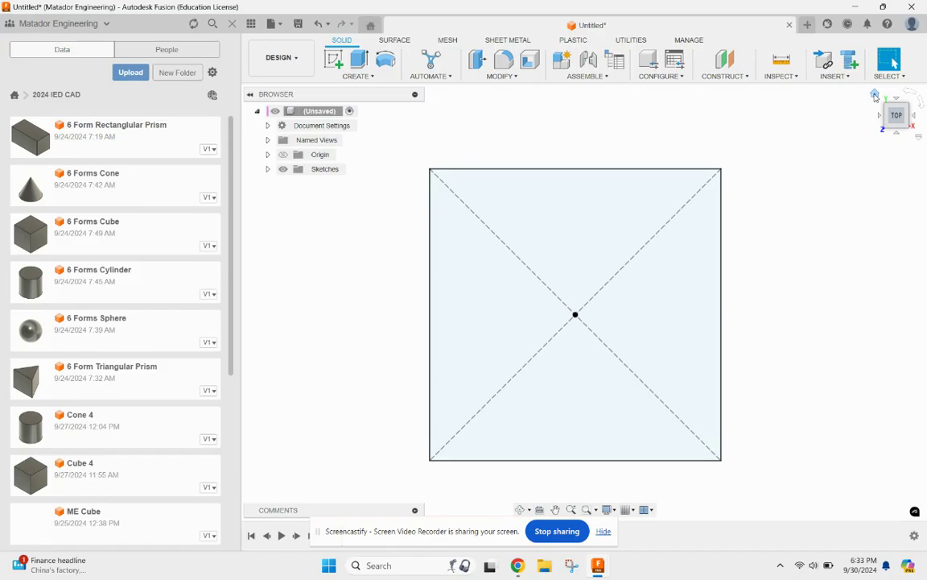
Extrude the square profile one-sided by 5 in as a new body.
{"action": "left_click", "coordinate": [875, 95]}
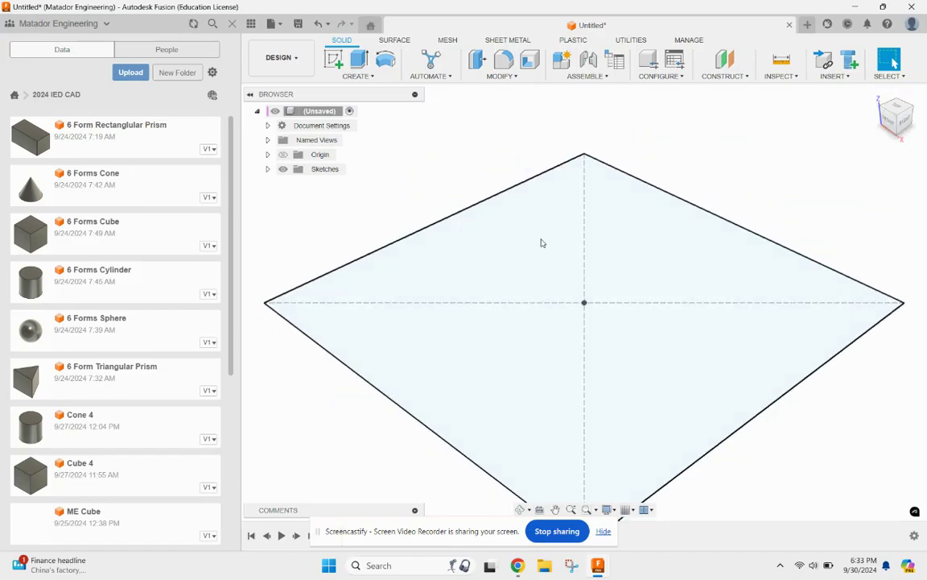
{"action": "scroll", "coordinate": [565, 244], "scroll_direction": "down", "scroll_amount": 3}
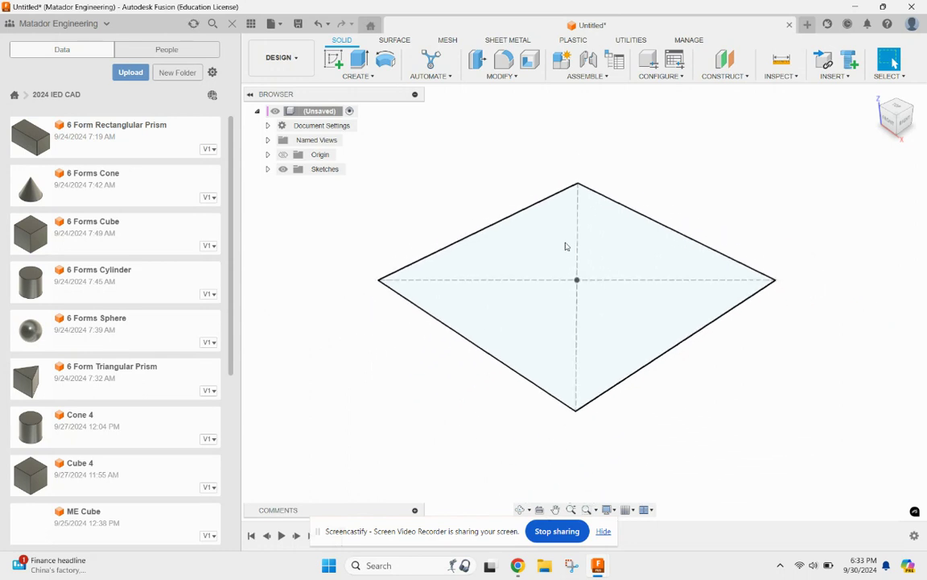
{"action": "scroll", "coordinate": [565, 246], "scroll_direction": "down", "scroll_amount": 1}
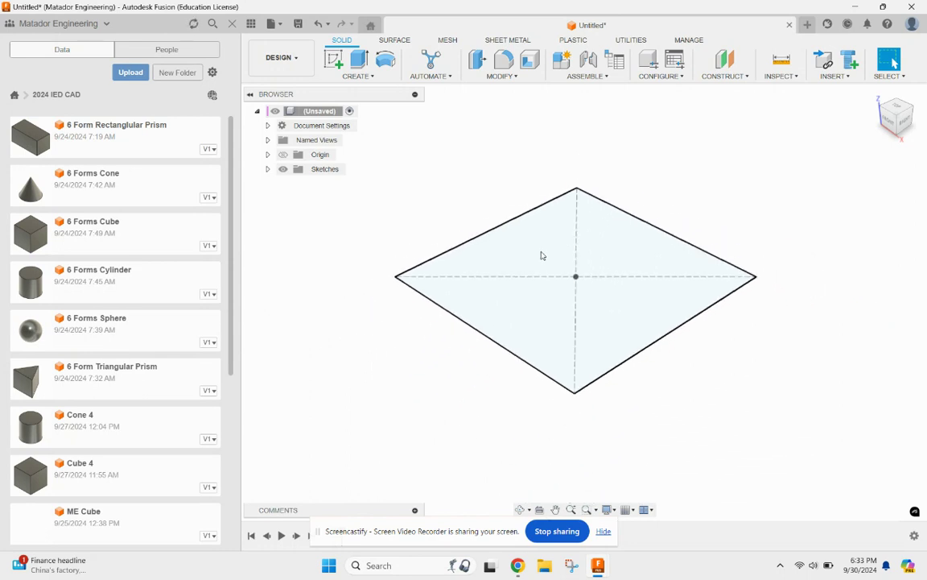
{"action": "left_click", "coordinate": [541, 256]}
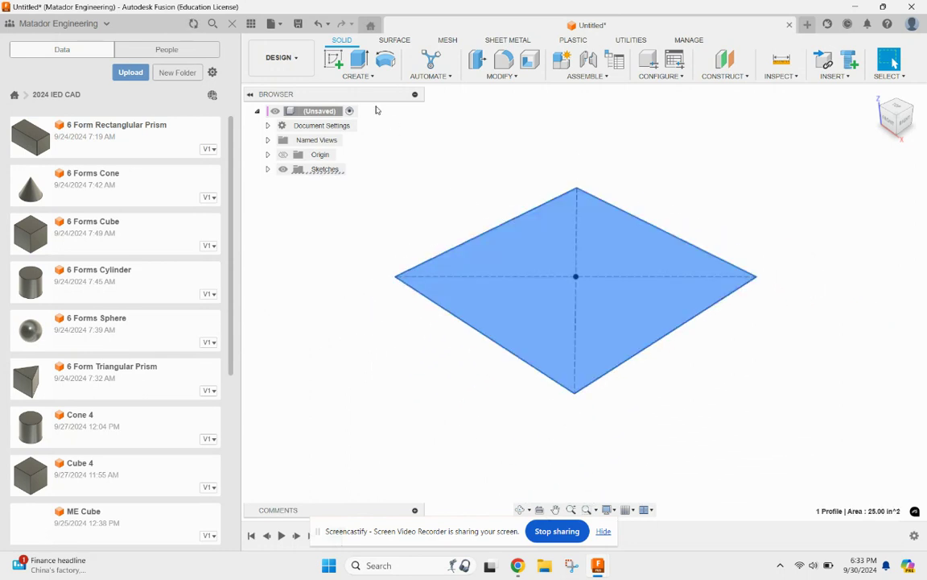
{"action": "left_click", "coordinate": [361, 60]}
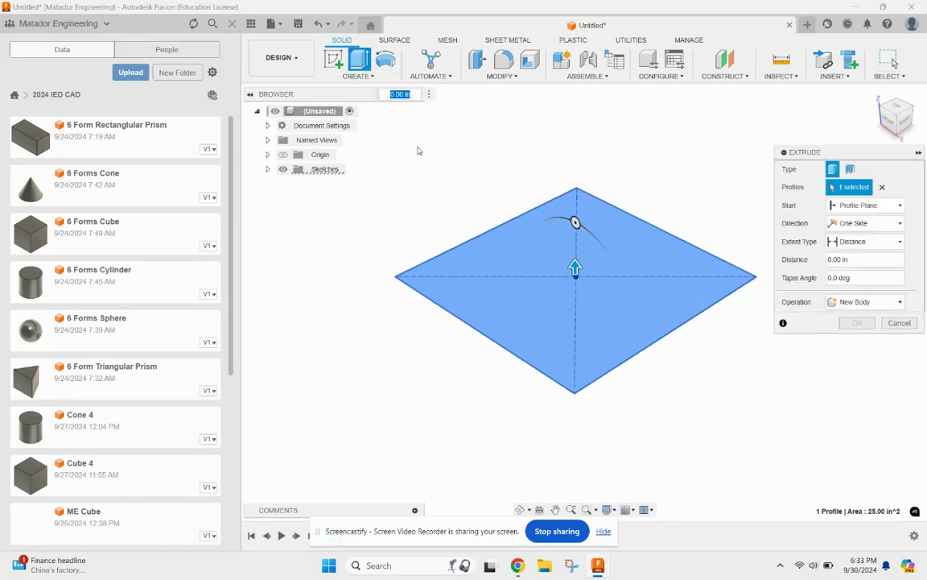
{"action": "left_click", "coordinate": [898, 304]}
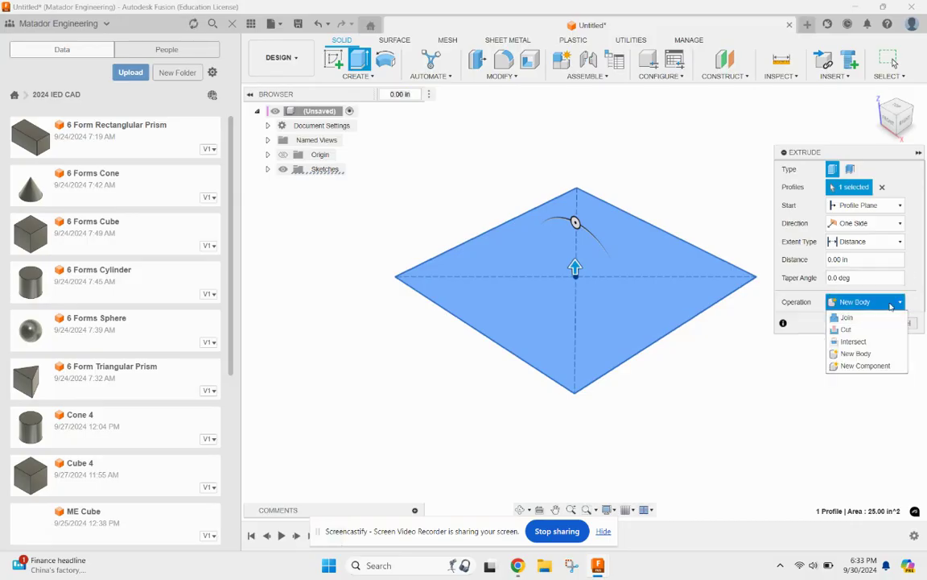
{"action": "left_click", "coordinate": [891, 306]}
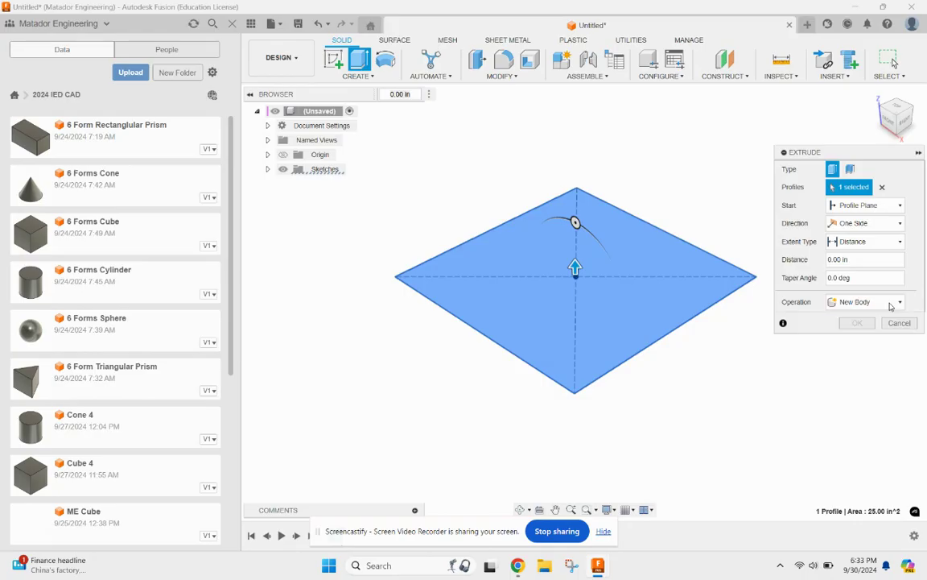
{"action": "left_click", "coordinate": [864, 259]}
{"action": "double_click", "coordinate": [849, 260]}
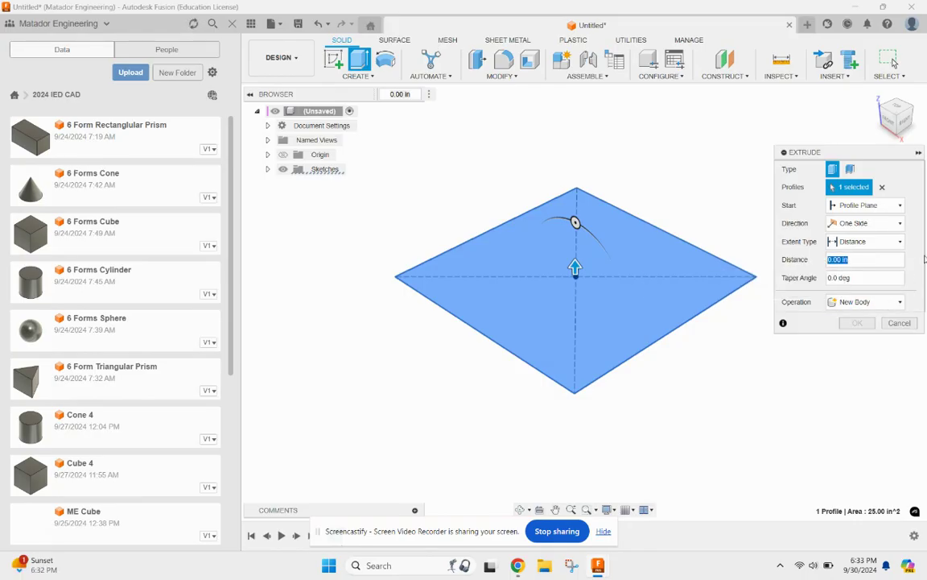
{"action": "type", "text": "5"}
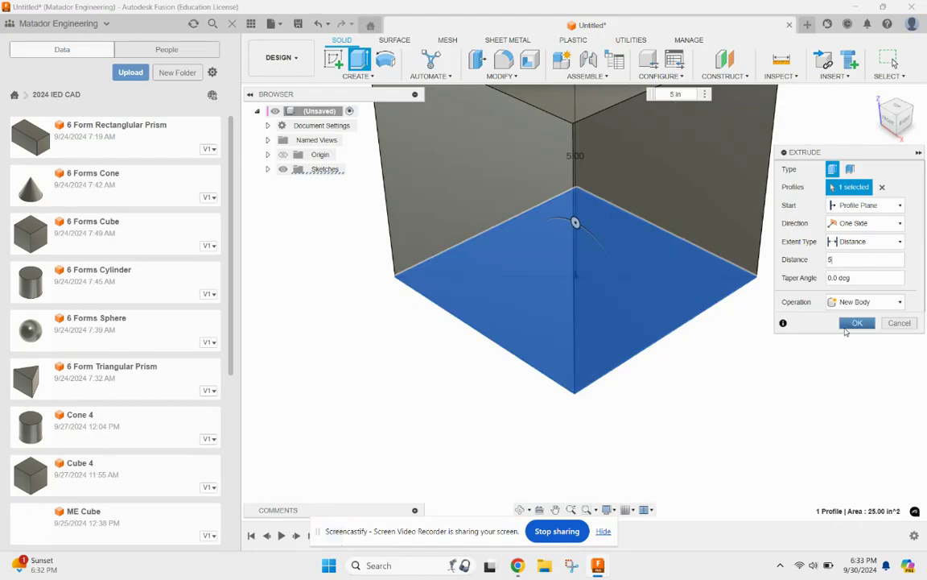
{"action": "left_click", "coordinate": [853, 323]}
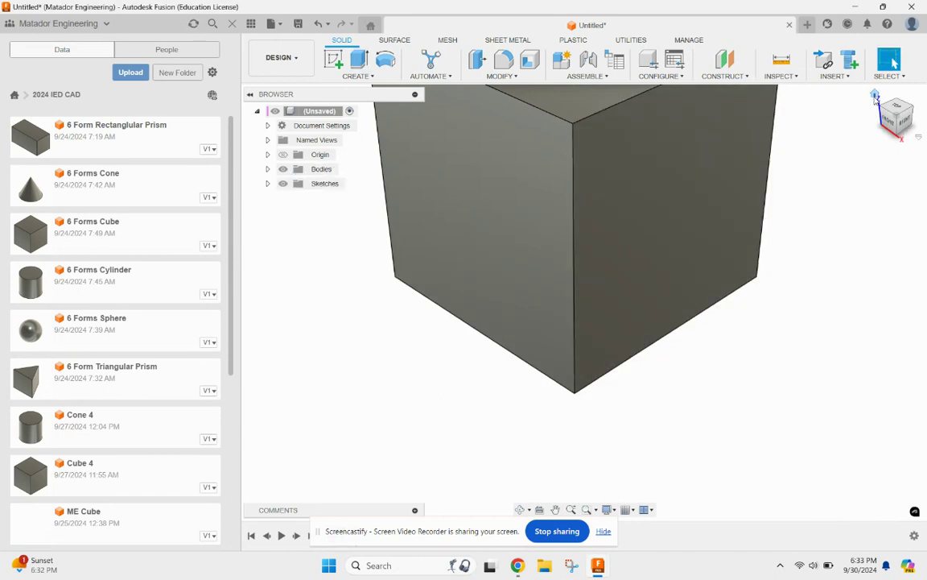
Create a sketch on the cube's top face and place a rectangular text frame across the middle of the face.
{"action": "left_click", "coordinate": [875, 95]}
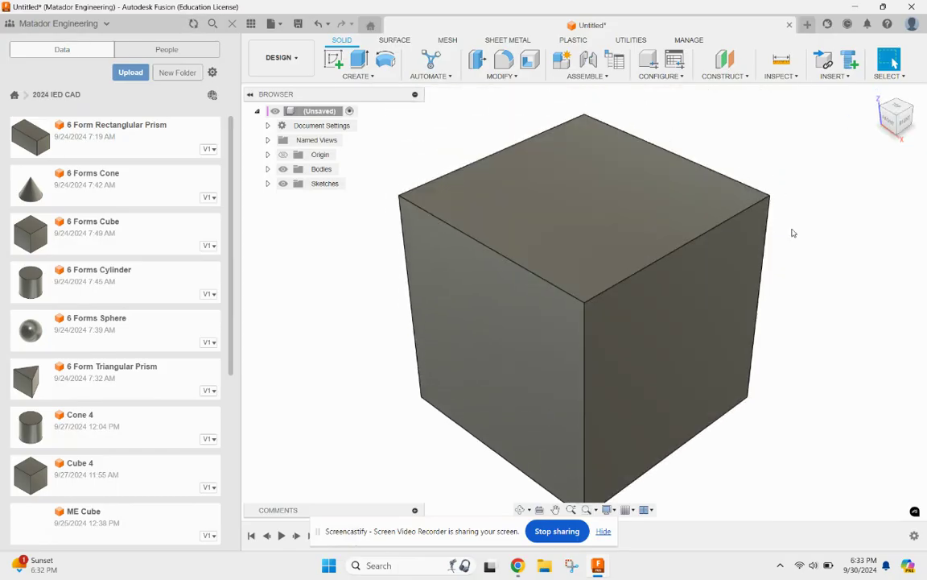
{"action": "scroll", "coordinate": [791, 232], "scroll_direction": "up", "scroll_amount": 2}
{"action": "scroll", "coordinate": [792, 232], "scroll_direction": "down", "scroll_amount": 3}
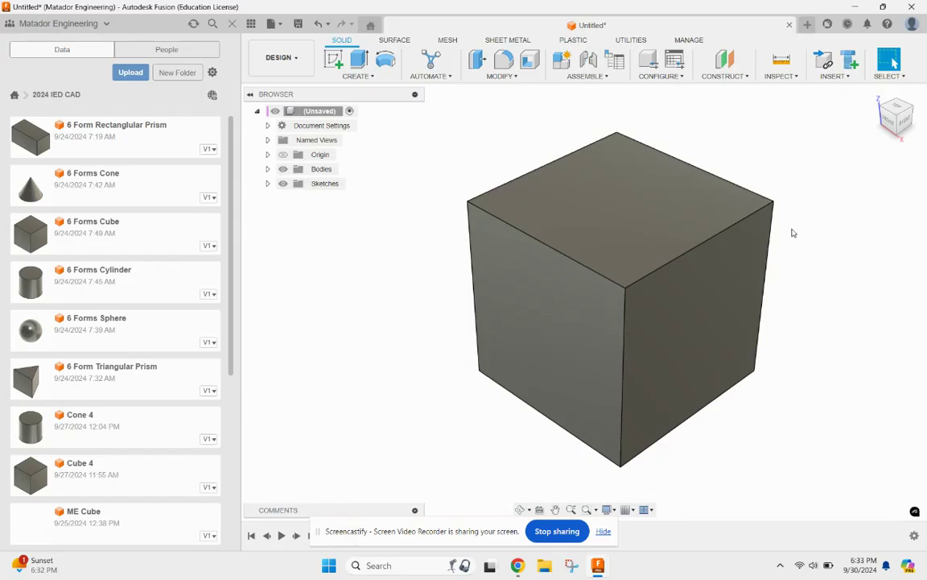
{"action": "middle_click_drag", "start_coordinate": [791, 228], "coordinate": [753, 220]}
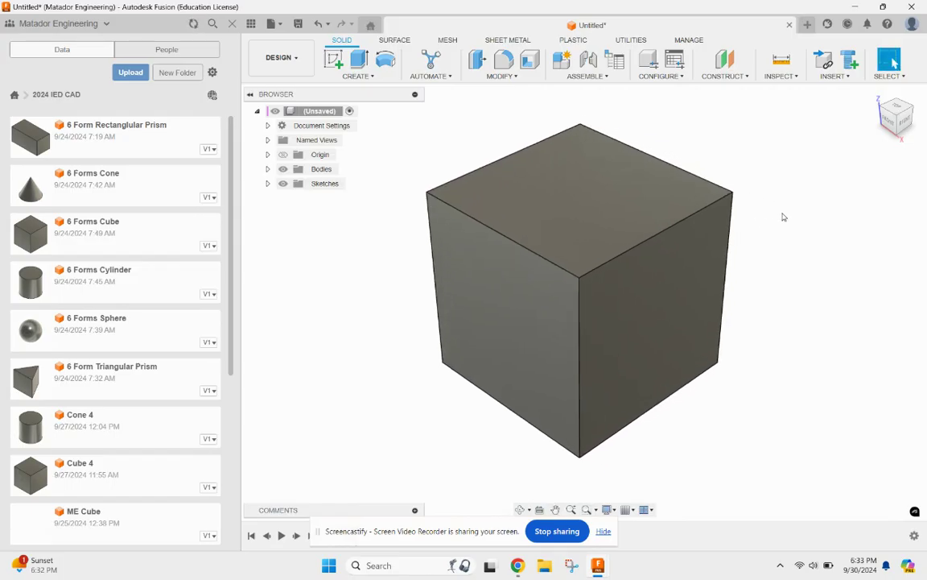
{"action": "left_click", "coordinate": [577, 199]}
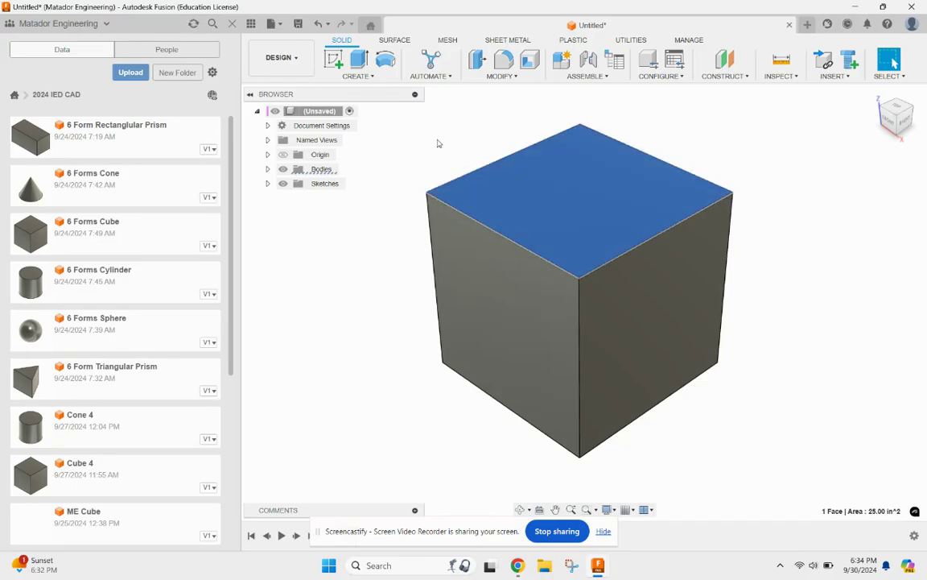
{"action": "left_click", "coordinate": [335, 61]}
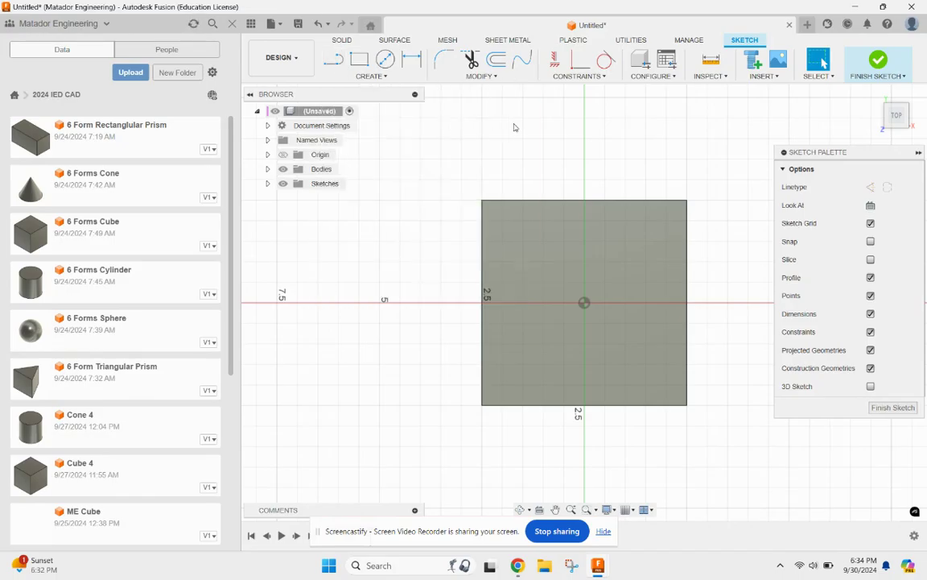
{"action": "left_click", "coordinate": [370, 76]}
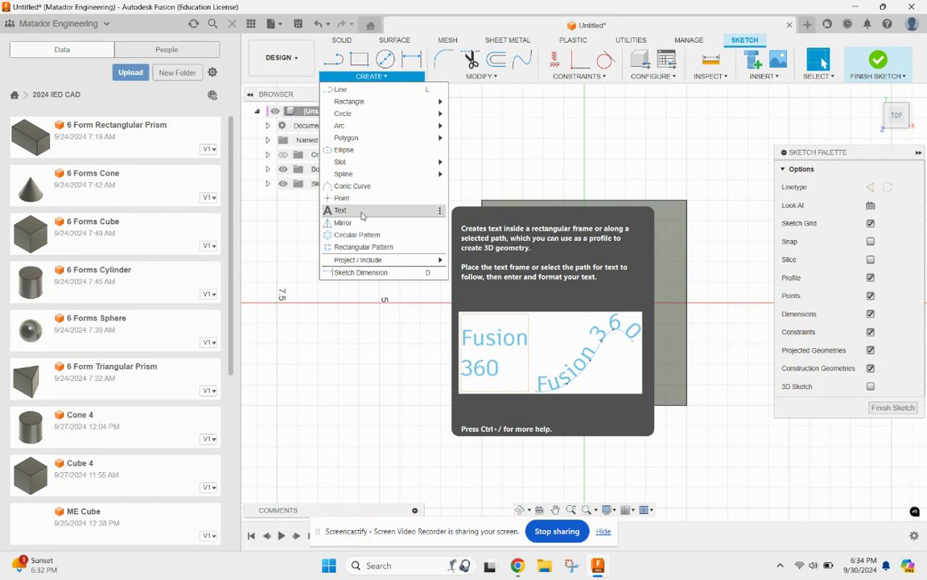
{"action": "left_click", "coordinate": [361, 211]}
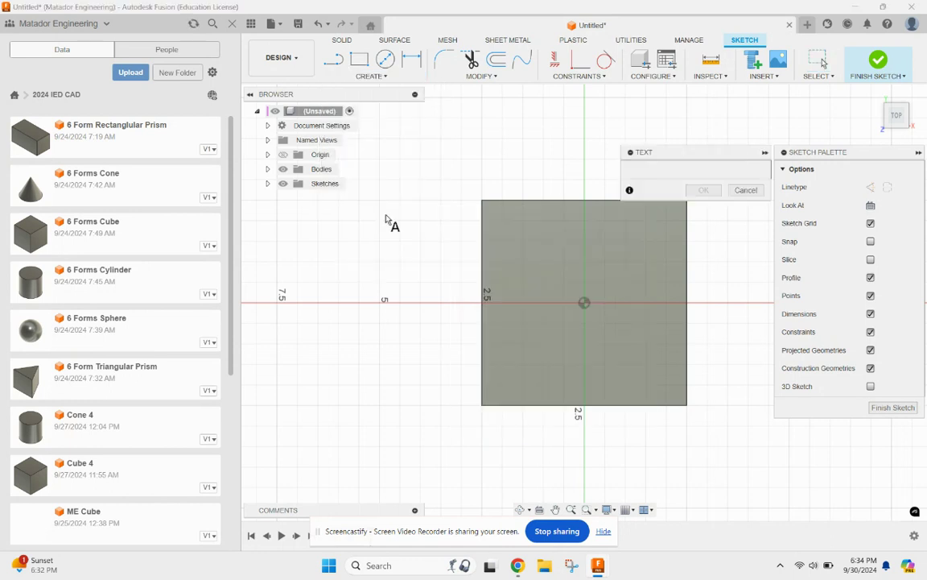
{"action": "left_click", "coordinate": [511, 254]}
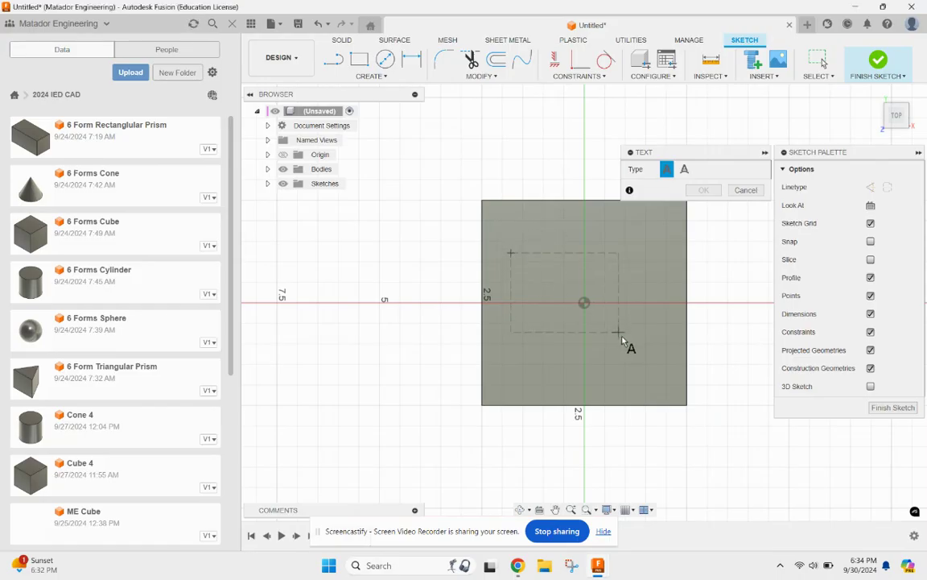
{"action": "left_click", "coordinate": [667, 359]}
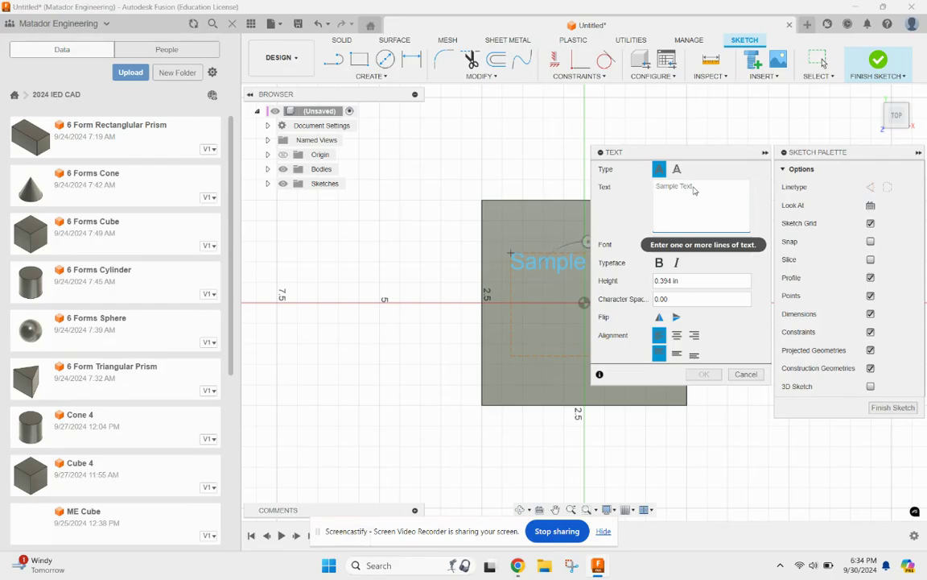
Enter the text "Enter Your Name" with centre horizontal and middle vertical alignment, and finish the sketch.
{"action": "type", "text": "Enter Your Name"}
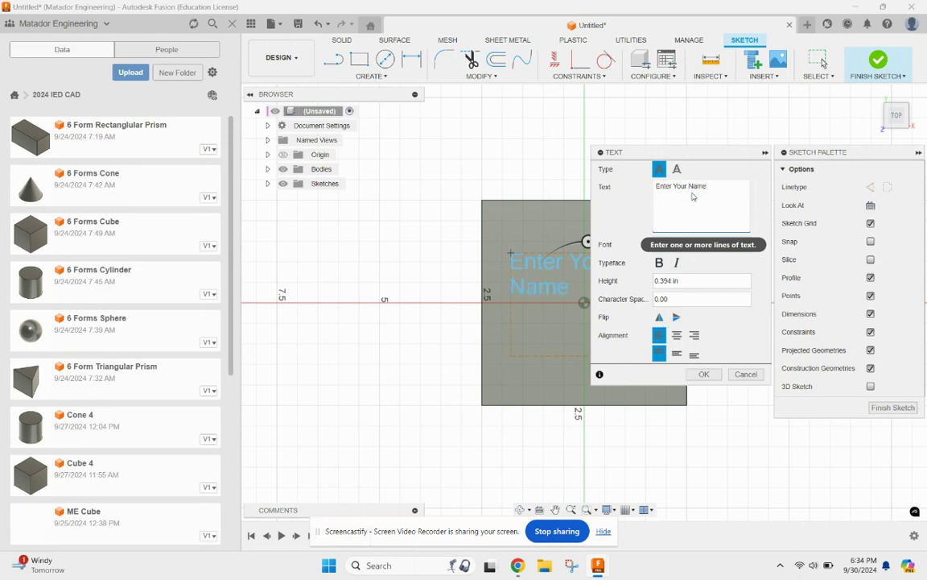
{"action": "left_click", "coordinate": [676, 335]}
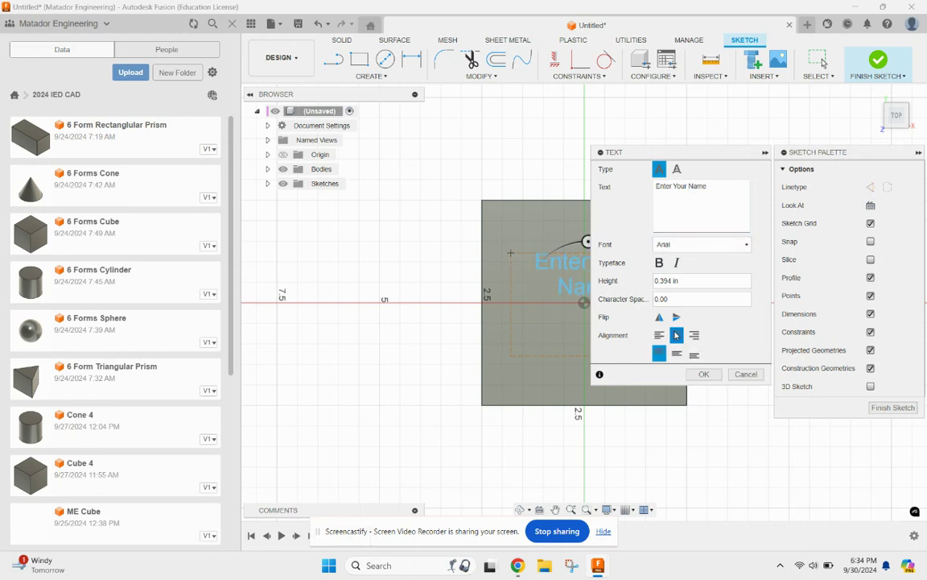
{"action": "left_click", "coordinate": [704, 374]}
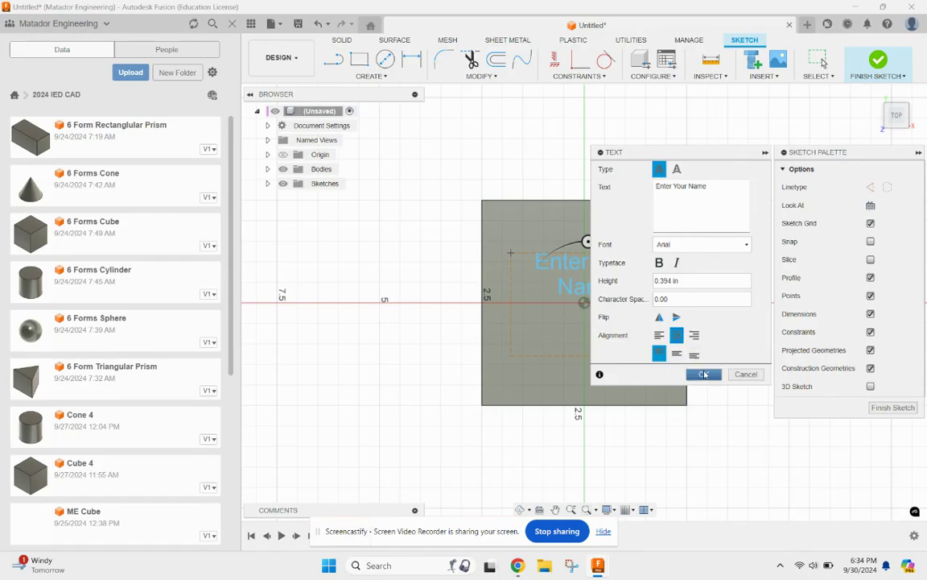
{"action": "left_click", "coordinate": [677, 354]}
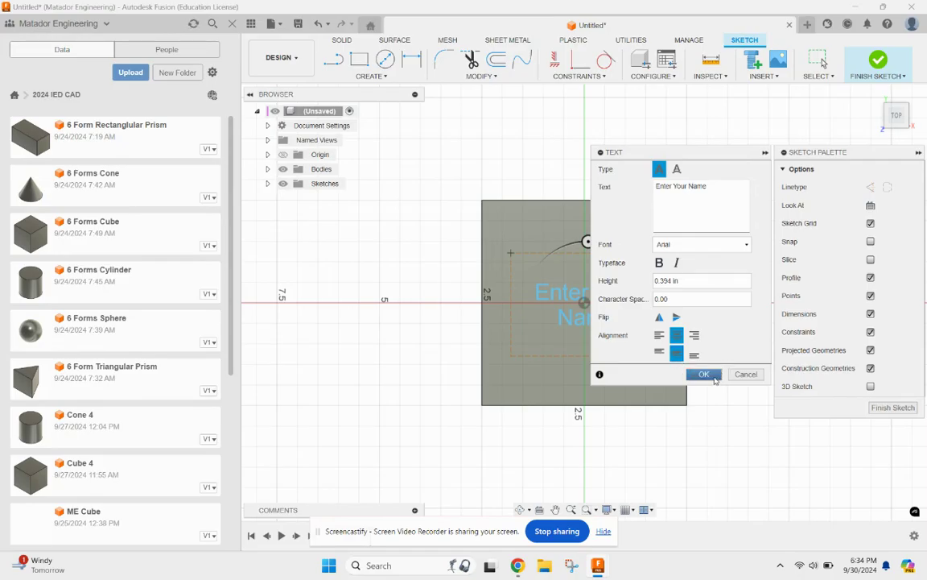
{"action": "left_click", "coordinate": [712, 376]}
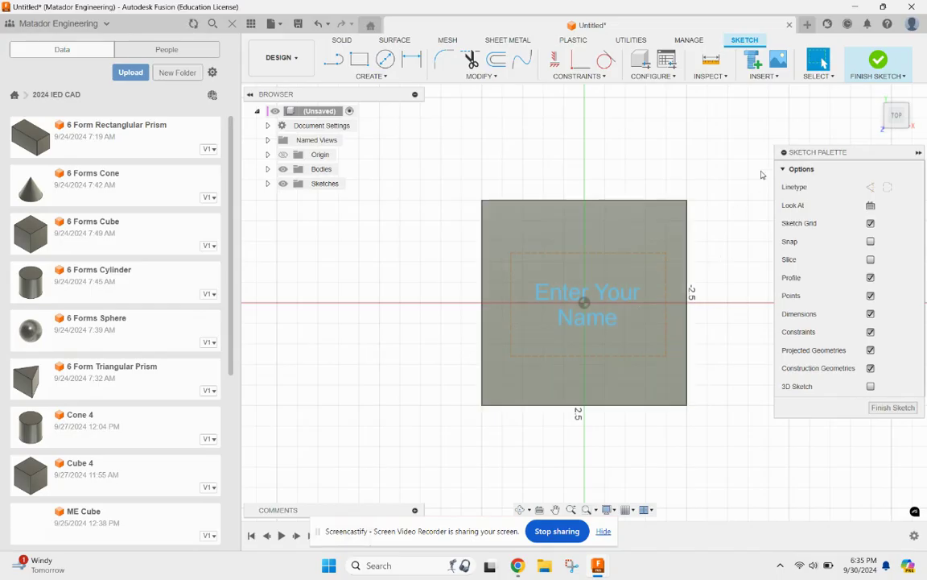
{"action": "left_click", "coordinate": [880, 62]}
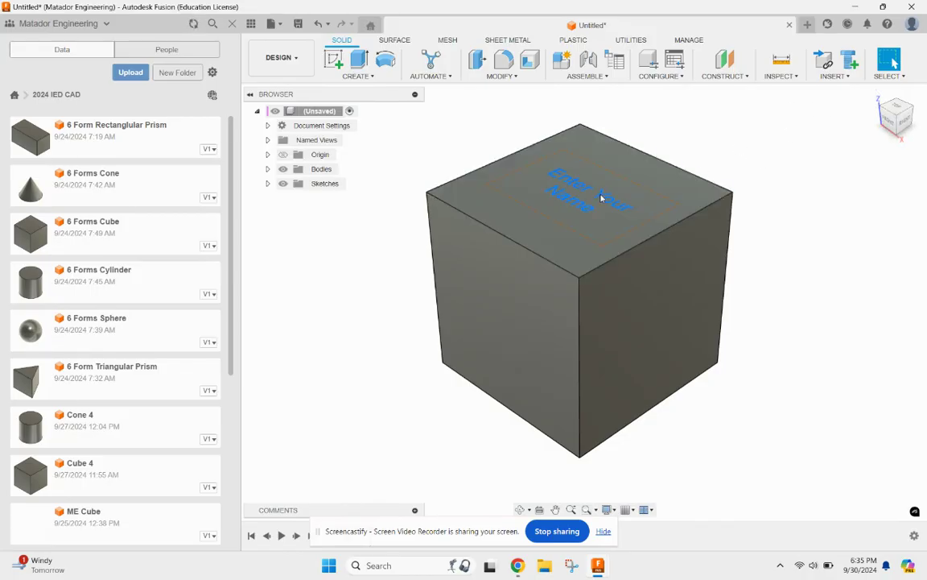
Extrude the top-face text as a Cut with a distance of -0.125 in to engrave it into the cube.
{"action": "left_click", "coordinate": [602, 202]}
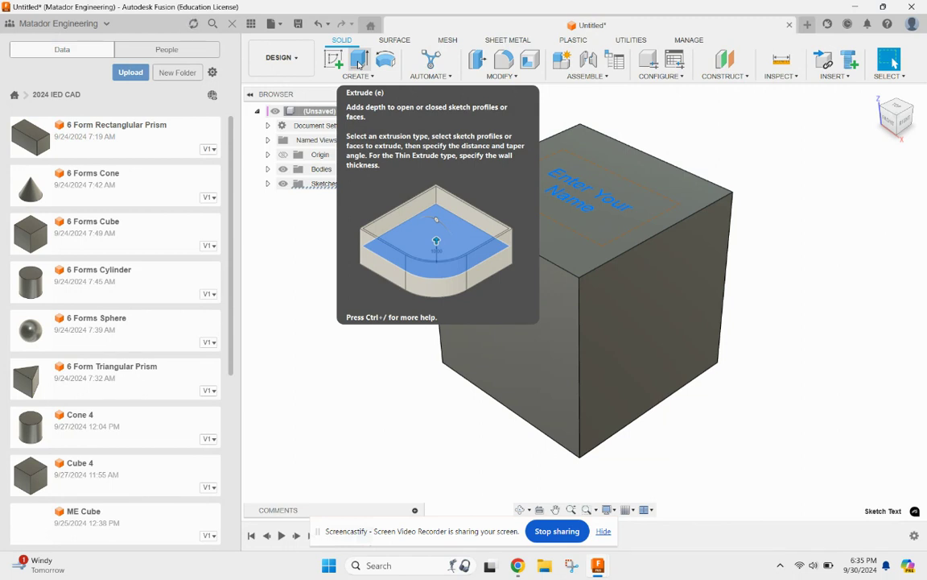
{"action": "left_click", "coordinate": [359, 64]}
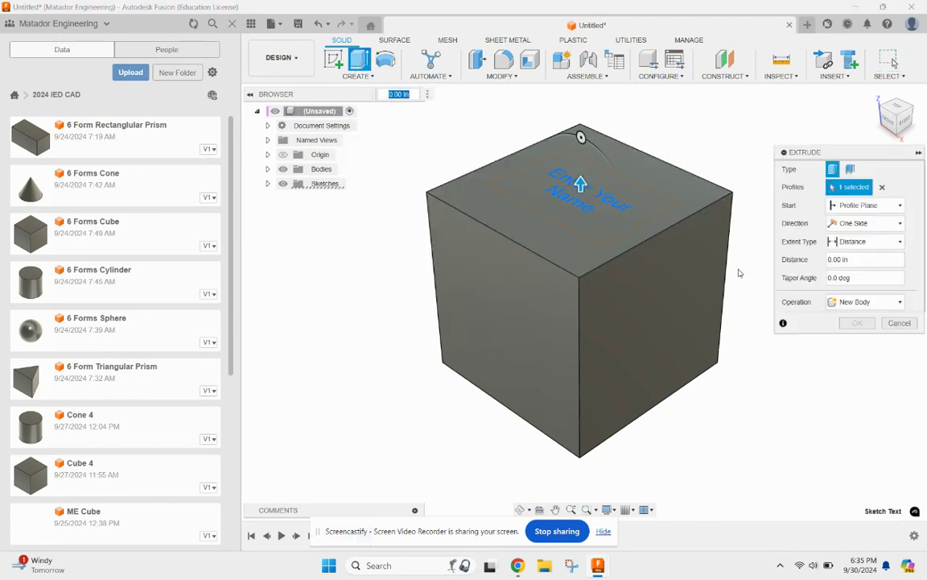
{"action": "left_click", "coordinate": [868, 302]}
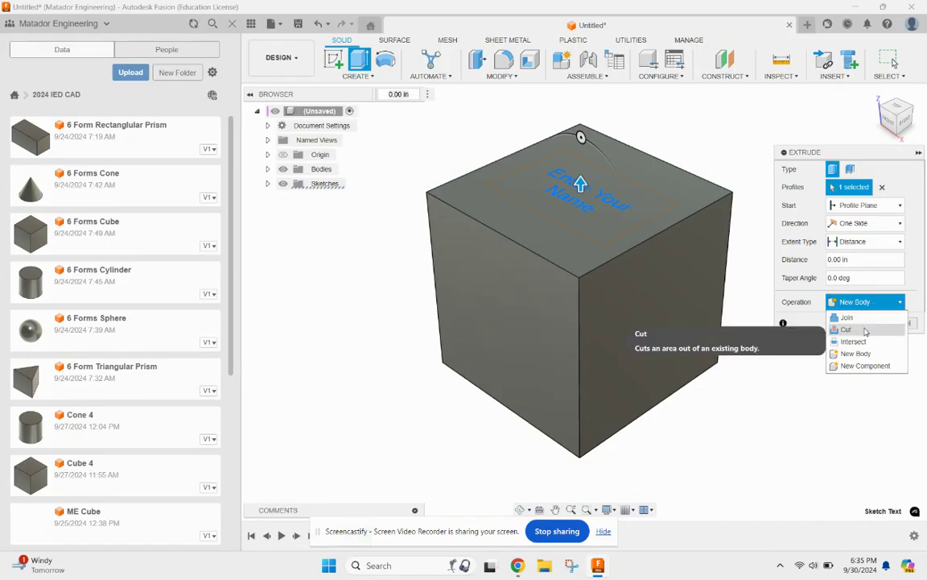
{"action": "left_click", "coordinate": [847, 329]}
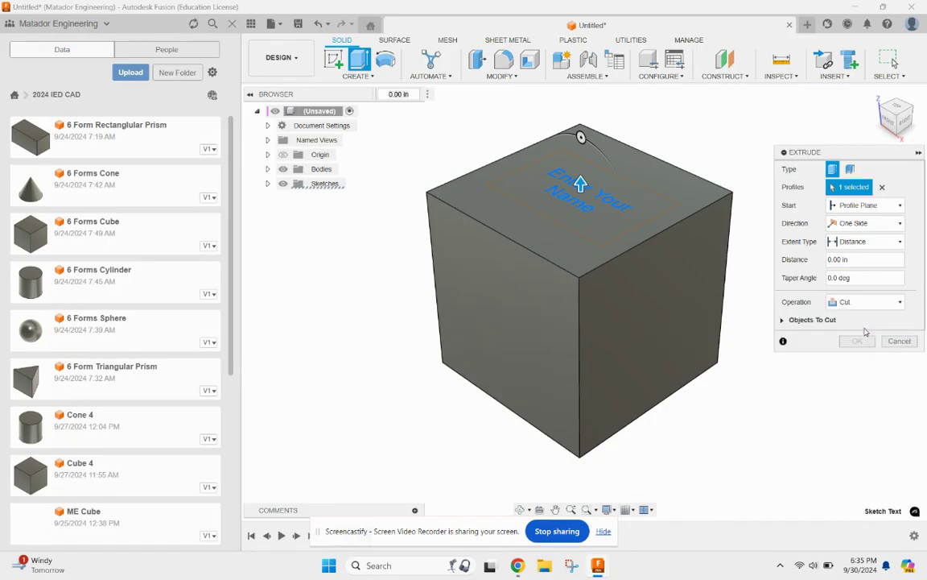
{"action": "left_click", "coordinate": [856, 260]}
{"action": "left_click_drag", "start_coordinate": [856, 260], "coordinate": [819, 266]}
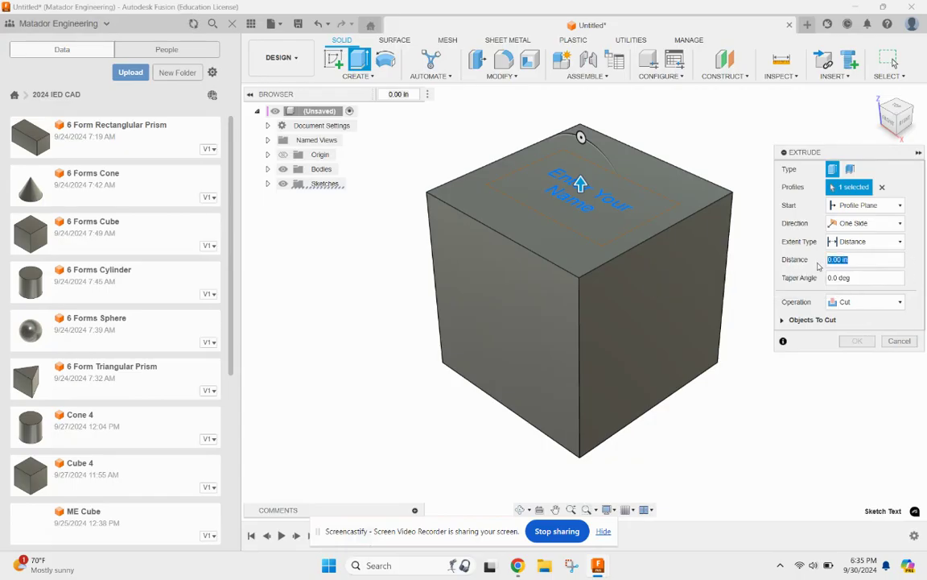
{"action": "key", "text": "BackSpace"}
{"action": "type", "text": ".12"}
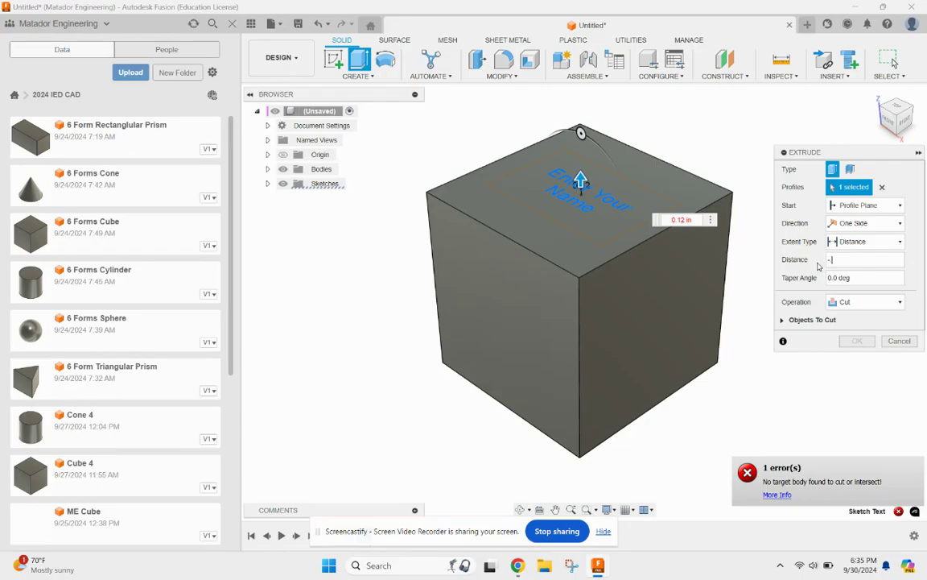
{"action": "type", "text": "125"}
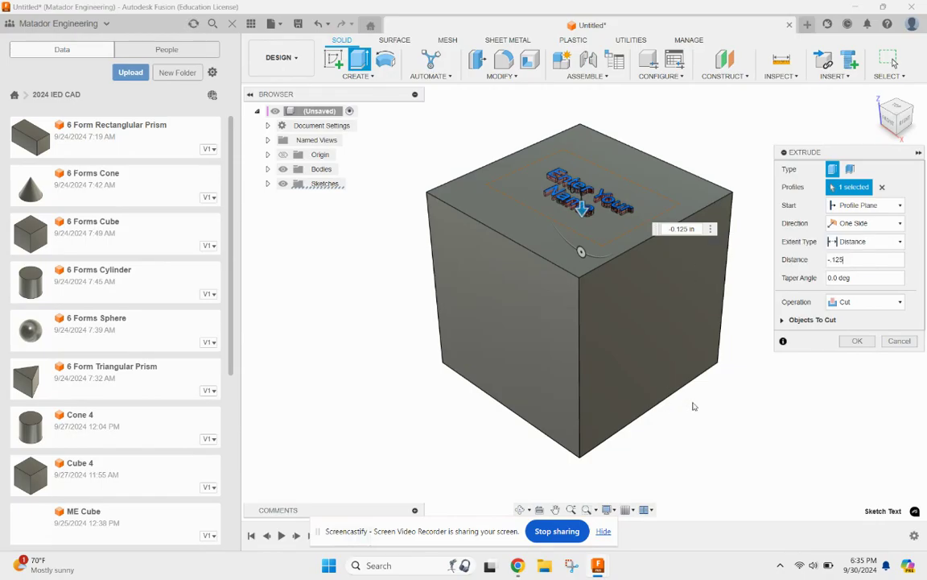
{"action": "left_click", "coordinate": [858, 341]}
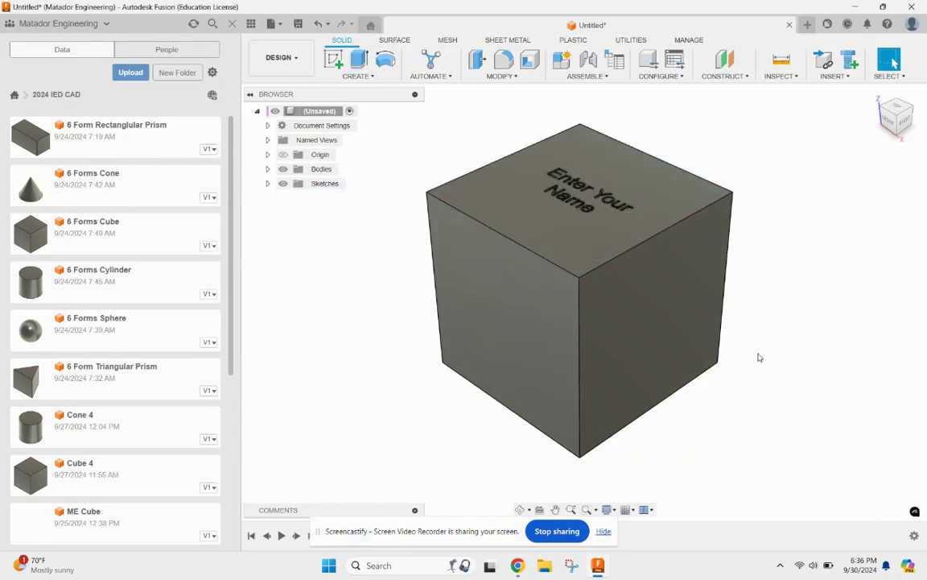
Create a sketch on the cube's front face and place a rectangular text frame across the middle of the face.
{"action": "left_click", "coordinate": [513, 321]}
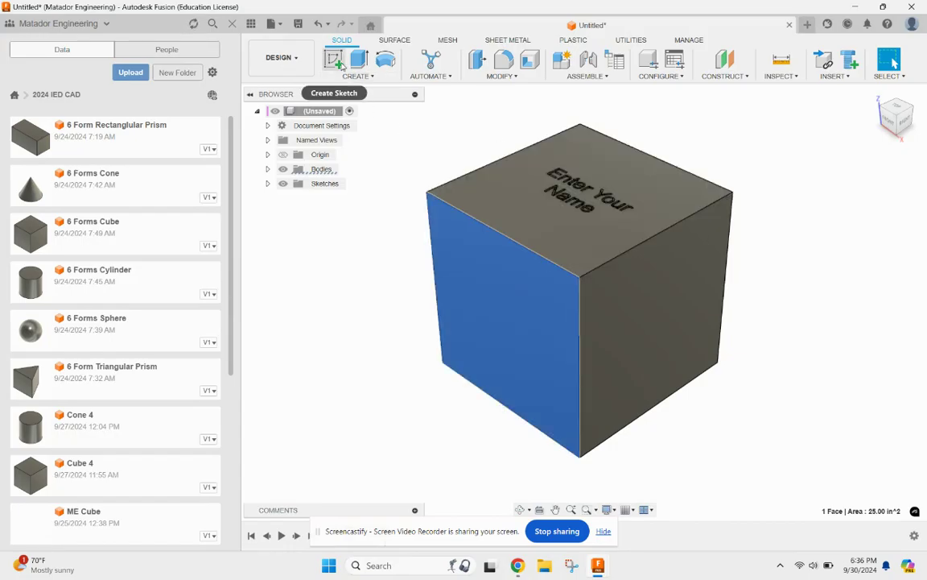
{"action": "left_click", "coordinate": [341, 66]}
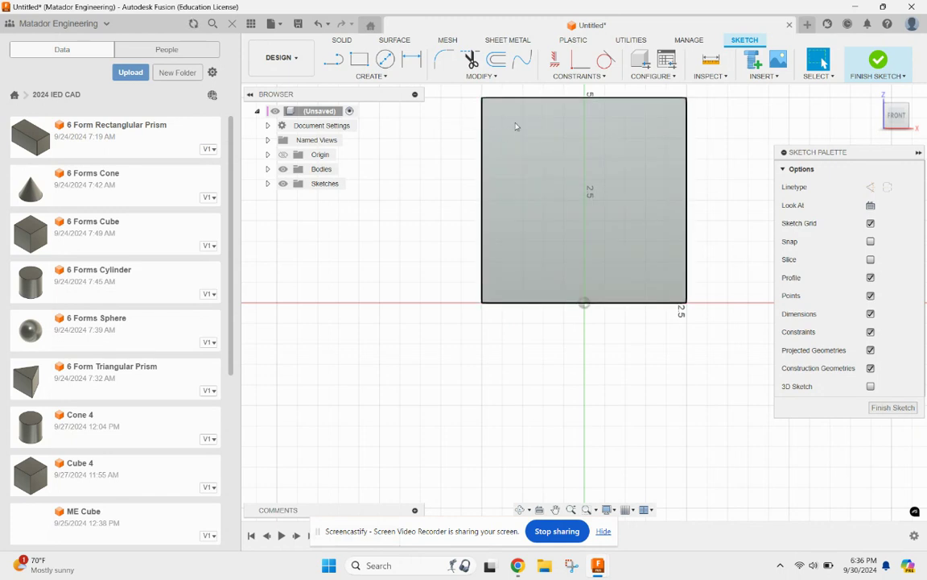
{"action": "left_click", "coordinate": [371, 75]}
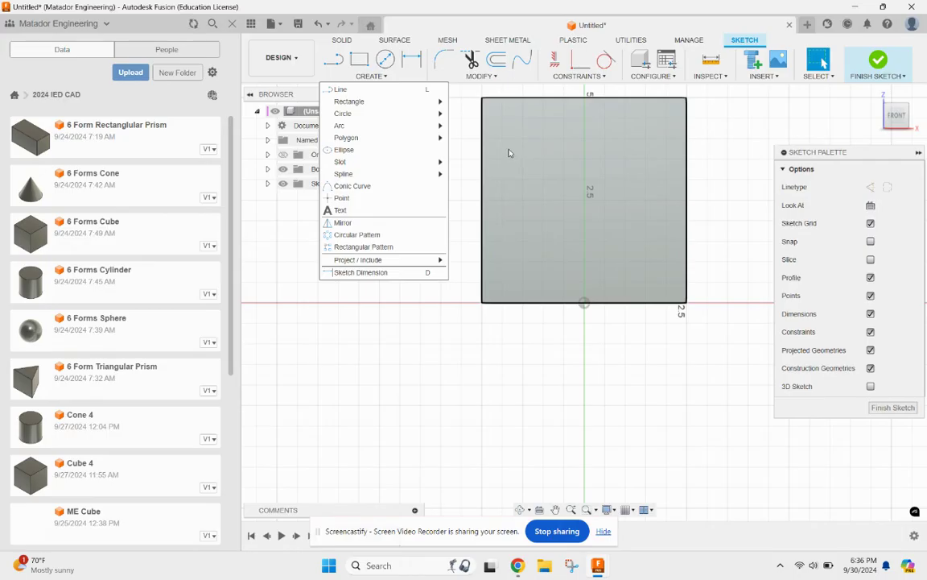
{"action": "left_click_drag", "start_coordinate": [508, 148], "coordinate": [665, 249]}
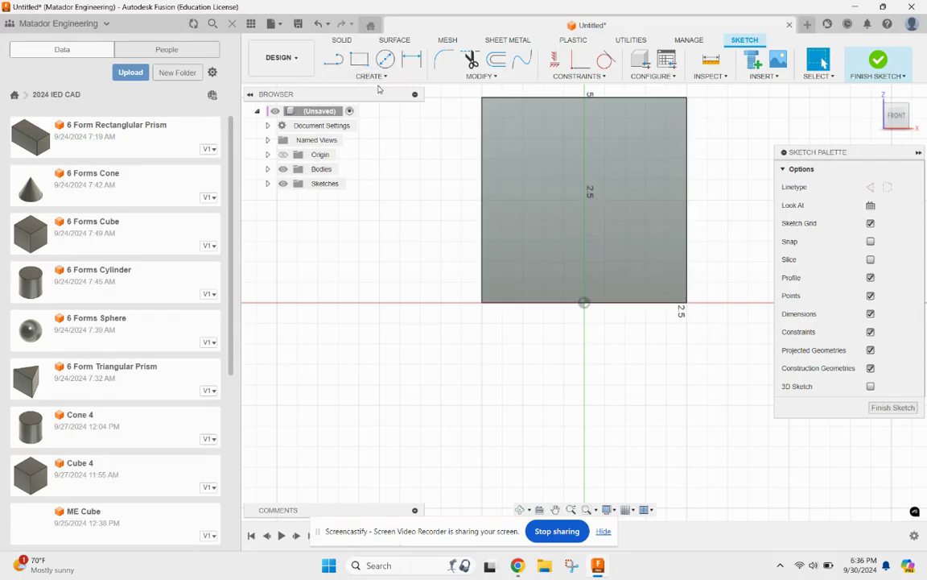
{"action": "left_click", "coordinate": [379, 81]}
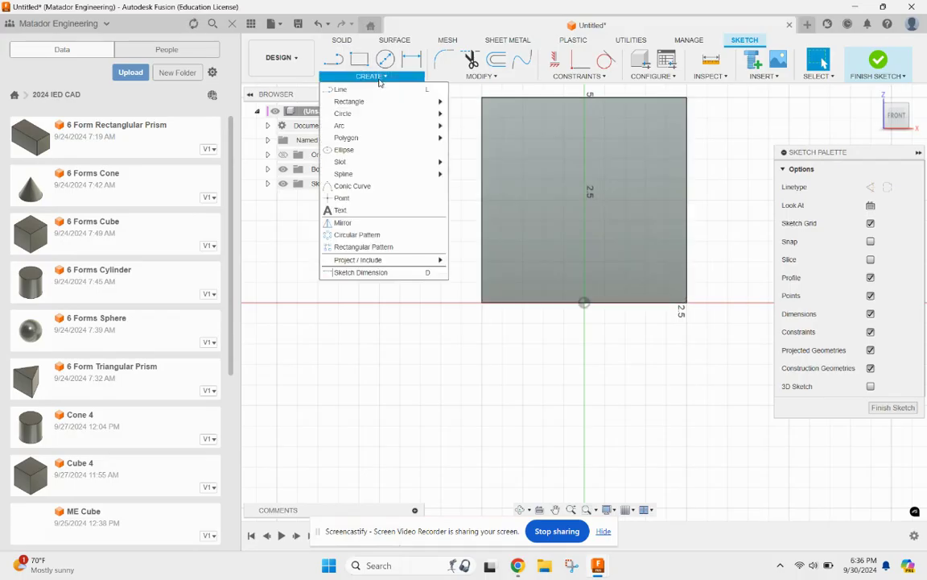
{"action": "left_click", "coordinate": [378, 211]}
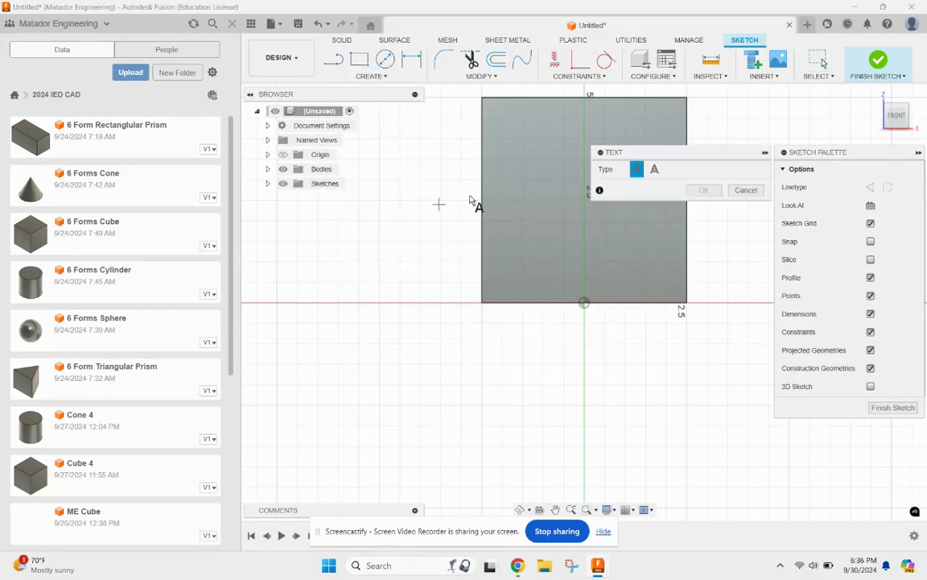
{"action": "left_click", "coordinate": [509, 143]}
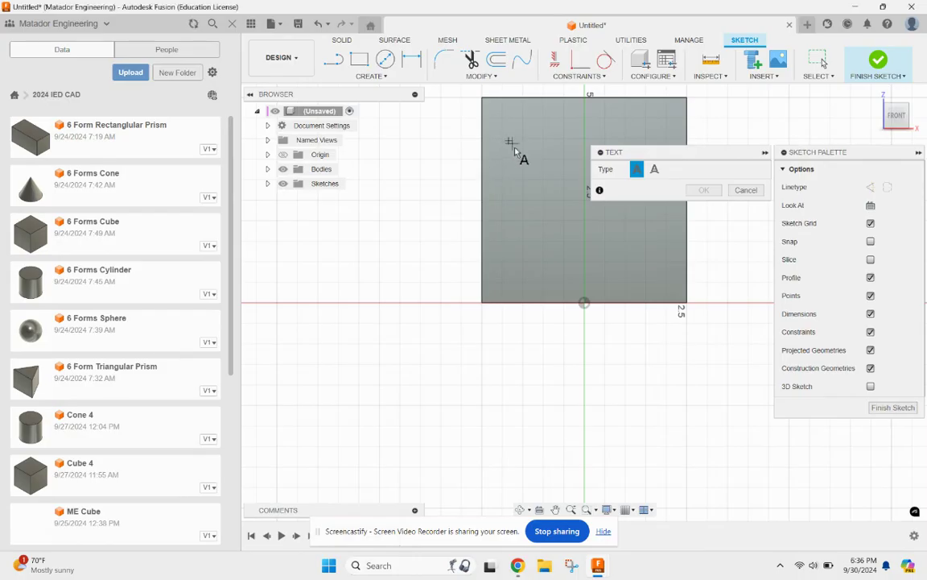
{"action": "left_click", "coordinate": [667, 252]}
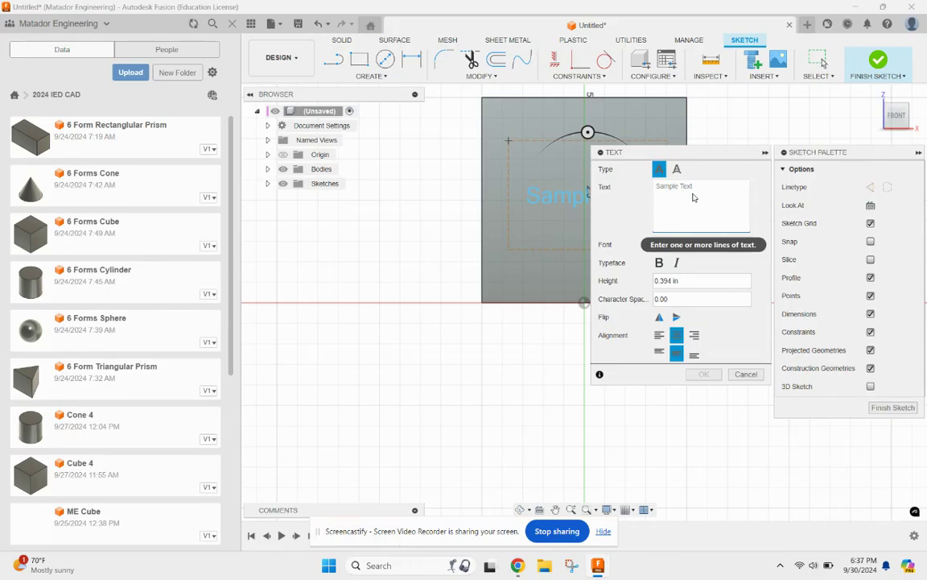
Enter the text "I am a student at" with "Mount Miguel" on a second line, and finish the front-face sketch.
{"action": "type", "text": "I"}
{"action": "type", "text": "am a student"}
{"action": "type", "text": " at Mount "}
{"action": "type", "text": "Miguel"}
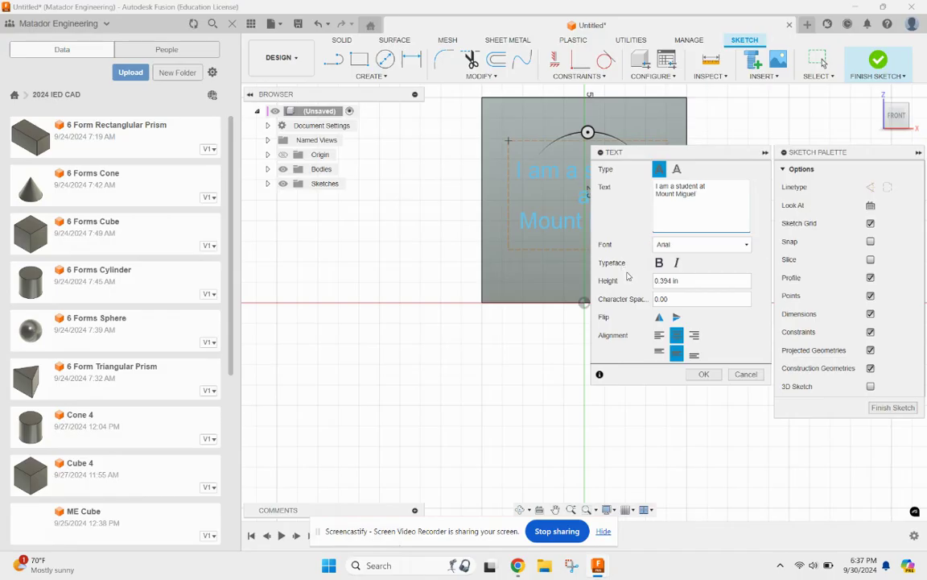
{"action": "left_click", "coordinate": [694, 374]}
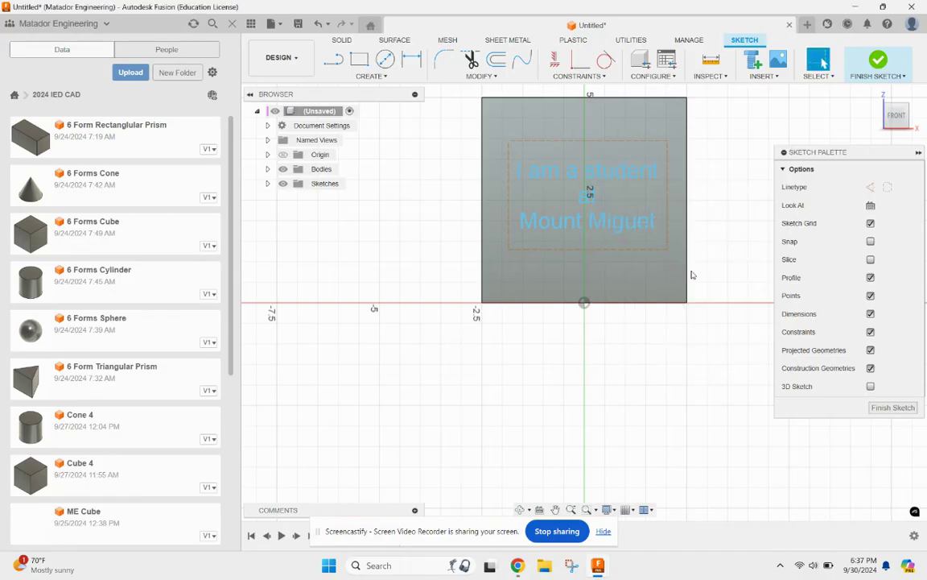
{"action": "left_click", "coordinate": [878, 62]}
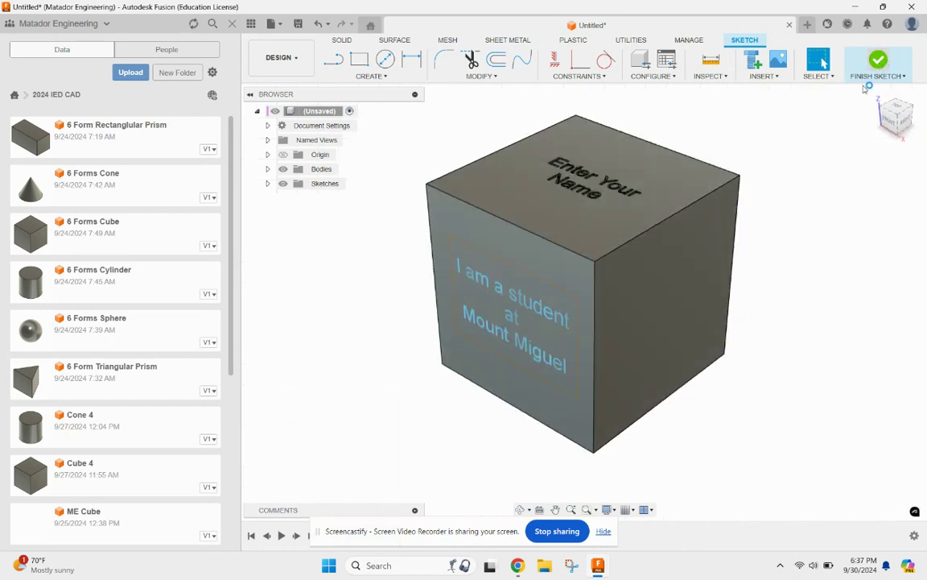
Extrude the front-face text with the Join operation and a distance of 0.125 in so the lettering stands out from the cube.
{"action": "left_click", "coordinate": [530, 326]}
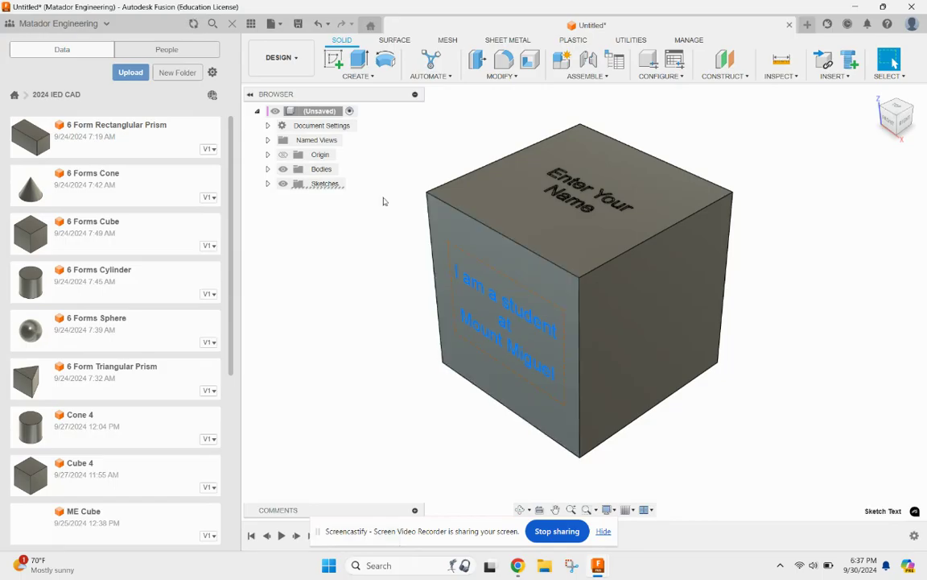
{"action": "left_click", "coordinate": [360, 60]}
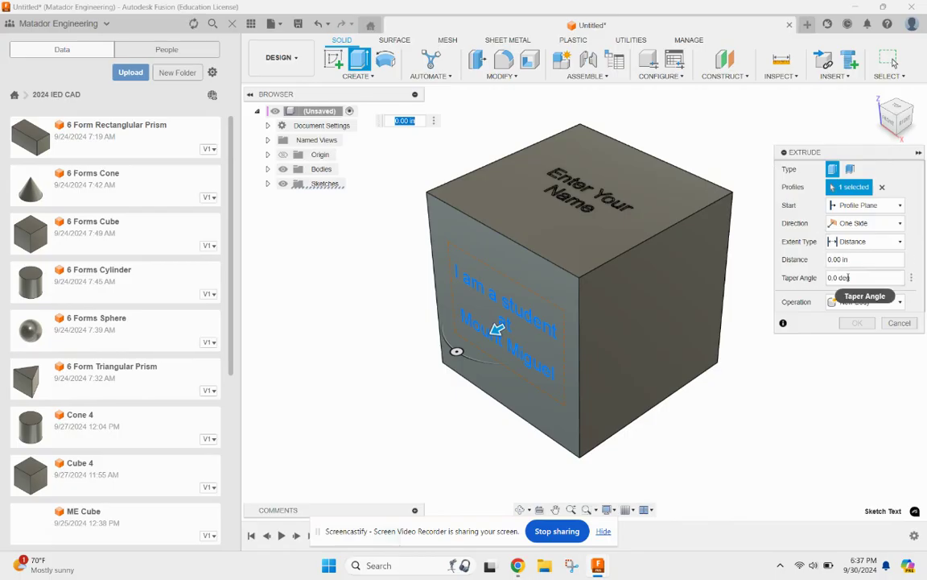
{"action": "left_click", "coordinate": [891, 304]}
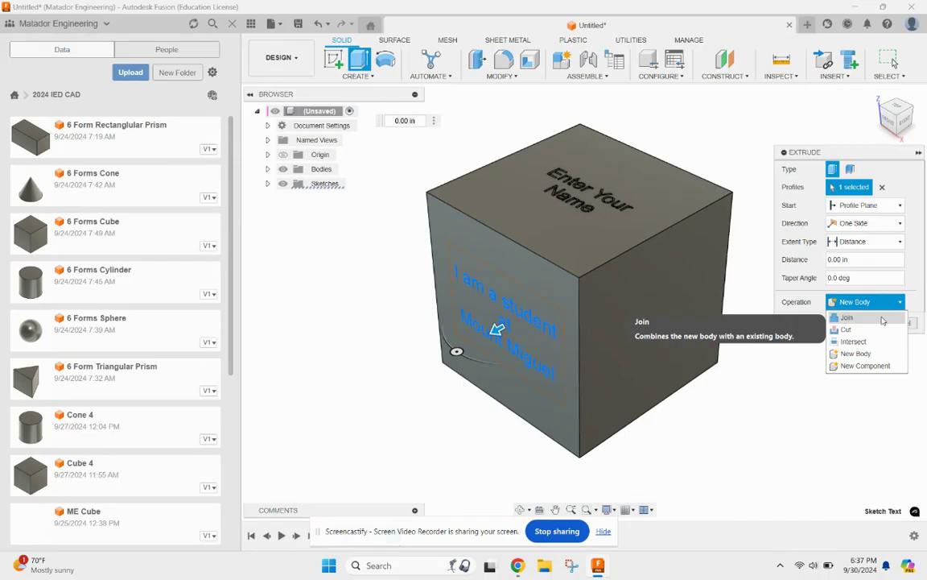
{"action": "left_click", "coordinate": [883, 321]}
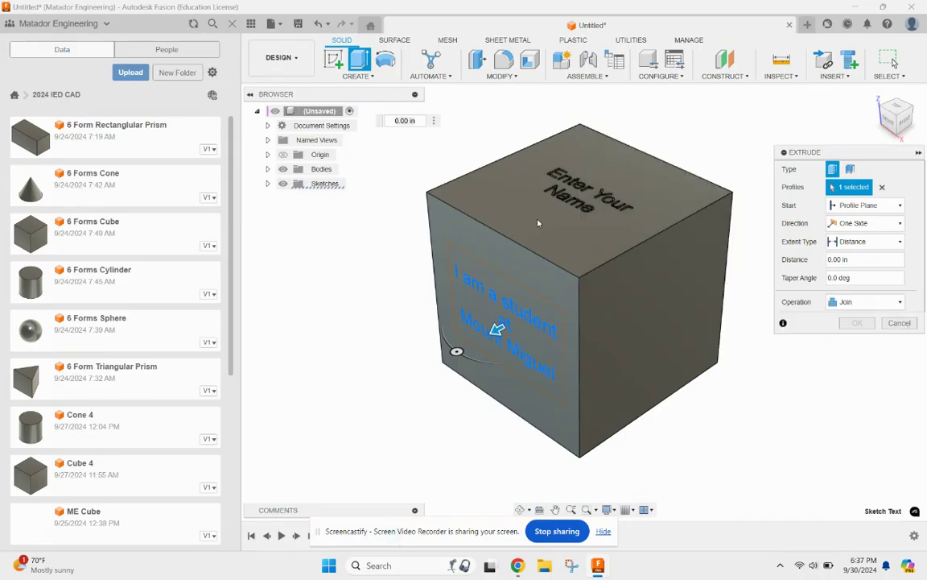
{"action": "left_click", "coordinate": [856, 260]}
{"action": "key", "text": "BackSpace"}
{"action": "type", "text": "125"}
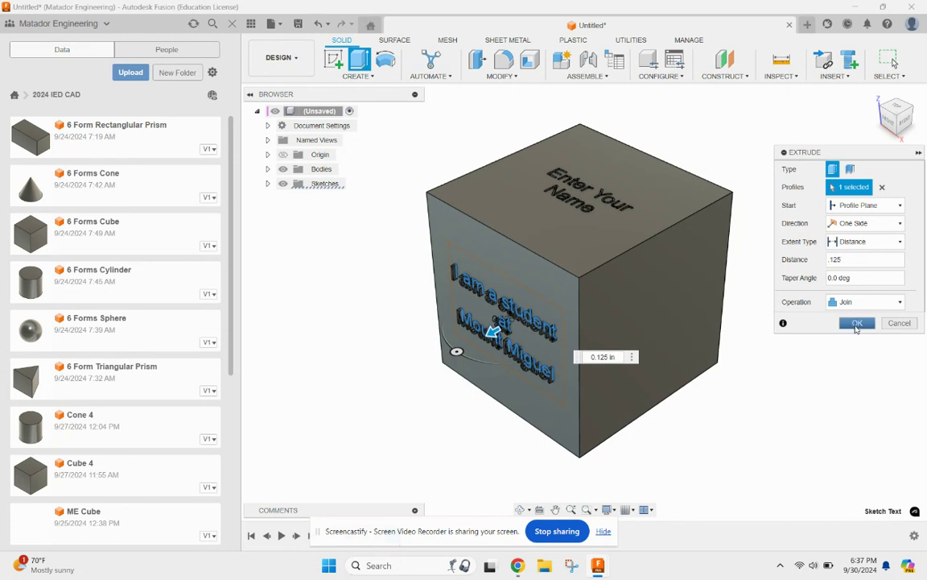
{"action": "left_click", "coordinate": [856, 325]}
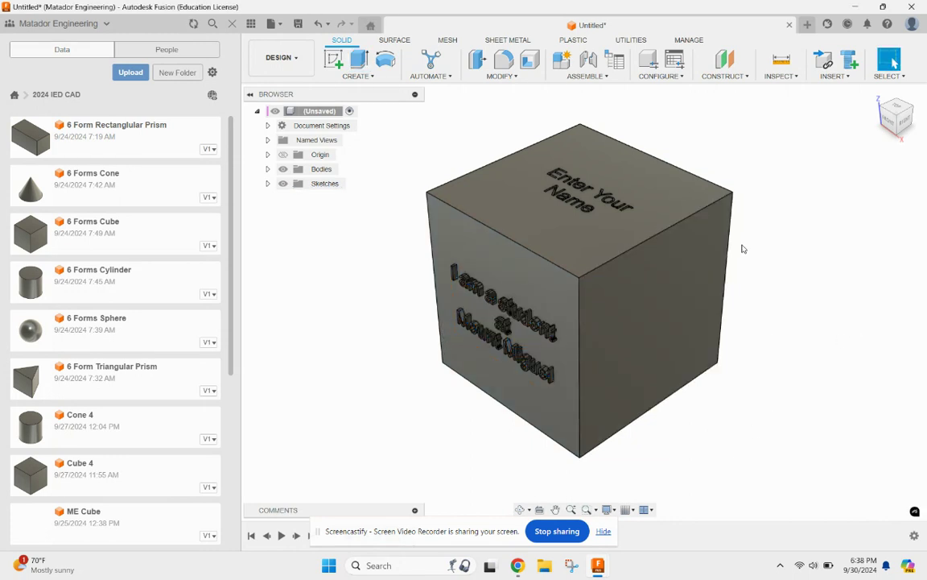
Create a sketch on the cube's bottom face.
{"action": "left_click", "coordinate": [888, 126]}
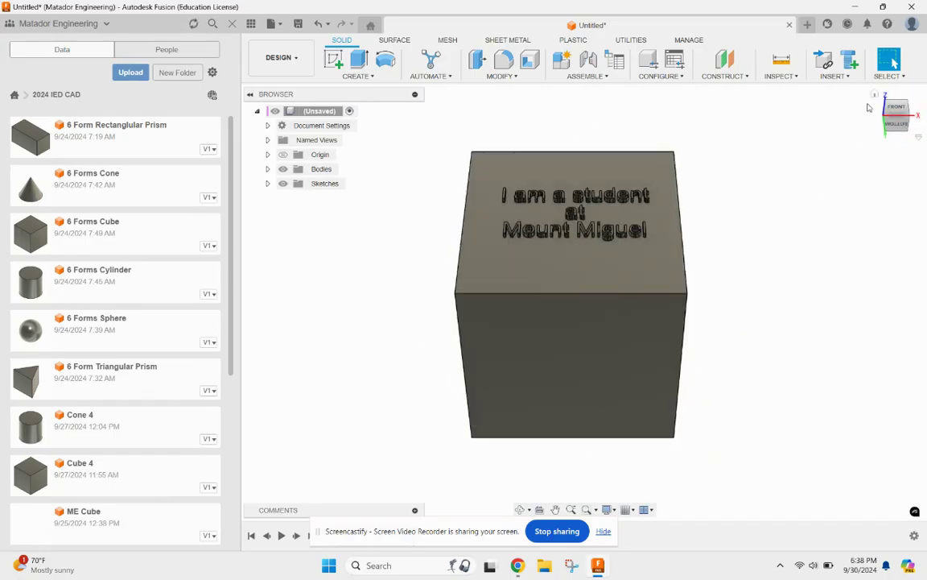
{"action": "left_click", "coordinate": [898, 113]}
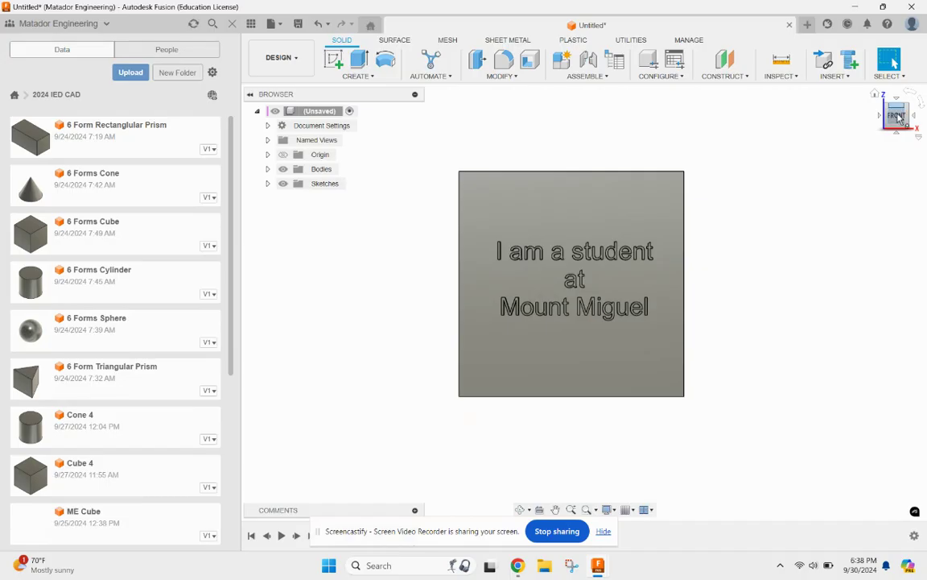
{"action": "left_click", "coordinate": [897, 131]}
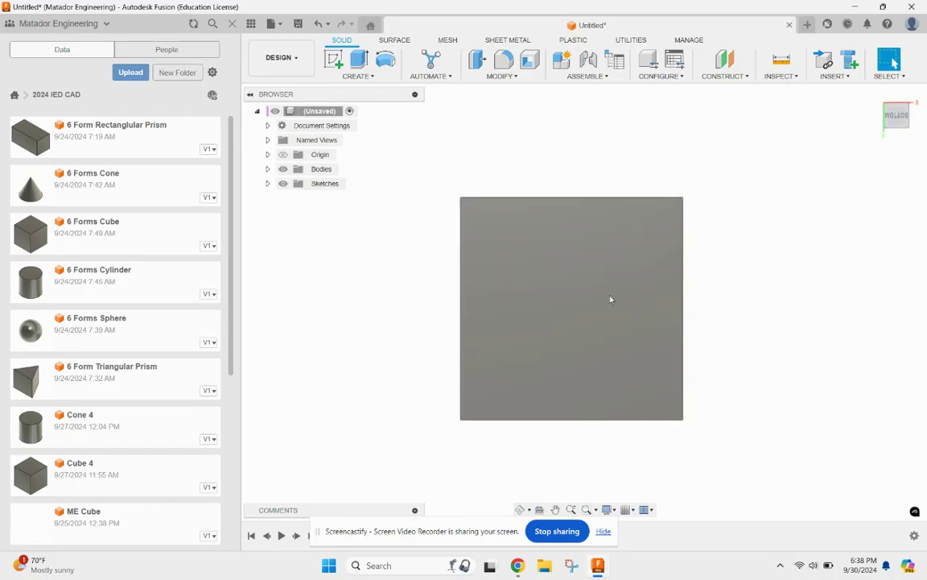
{"action": "left_click", "coordinate": [610, 299]}
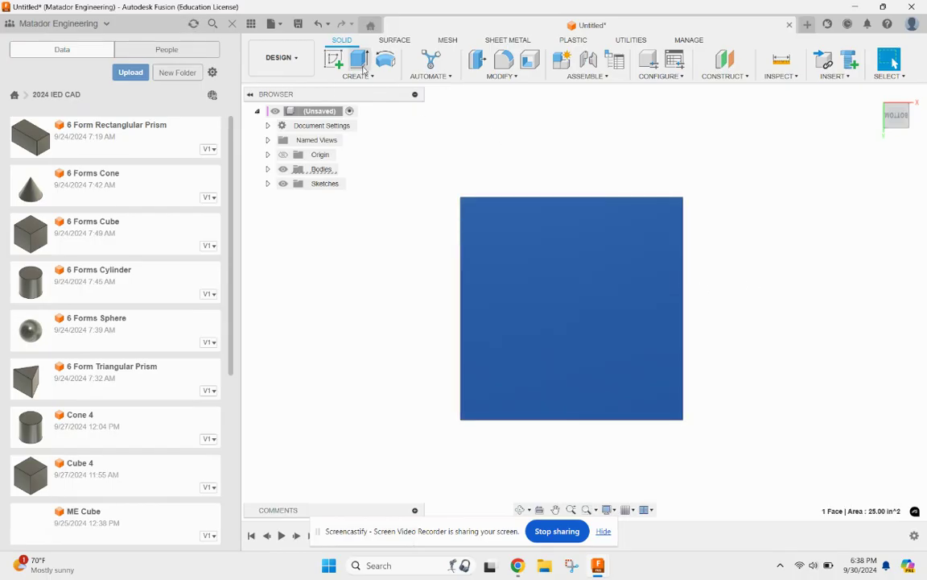
{"action": "left_click", "coordinate": [359, 60]}
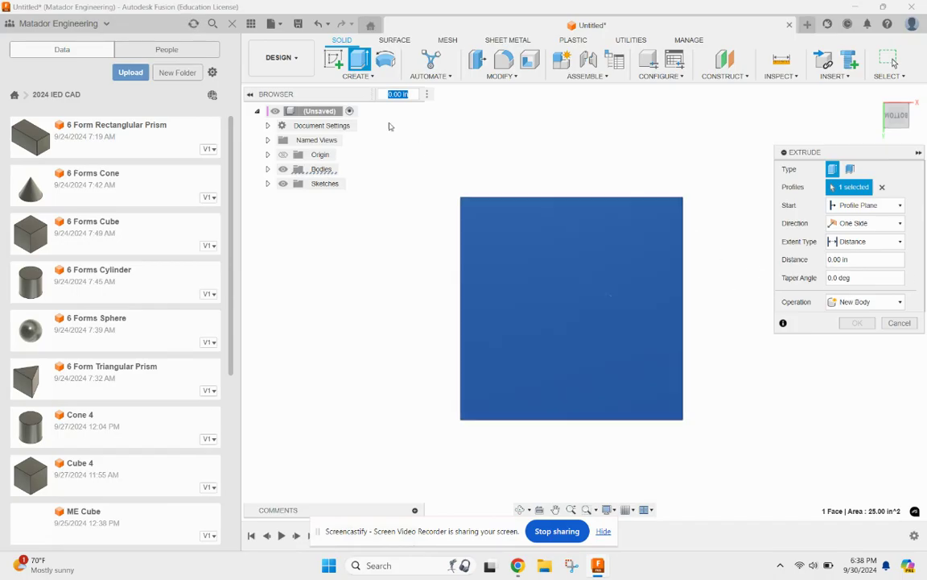
{"action": "left_click", "coordinate": [335, 63]}
{"action": "left_click", "coordinate": [513, 281]}
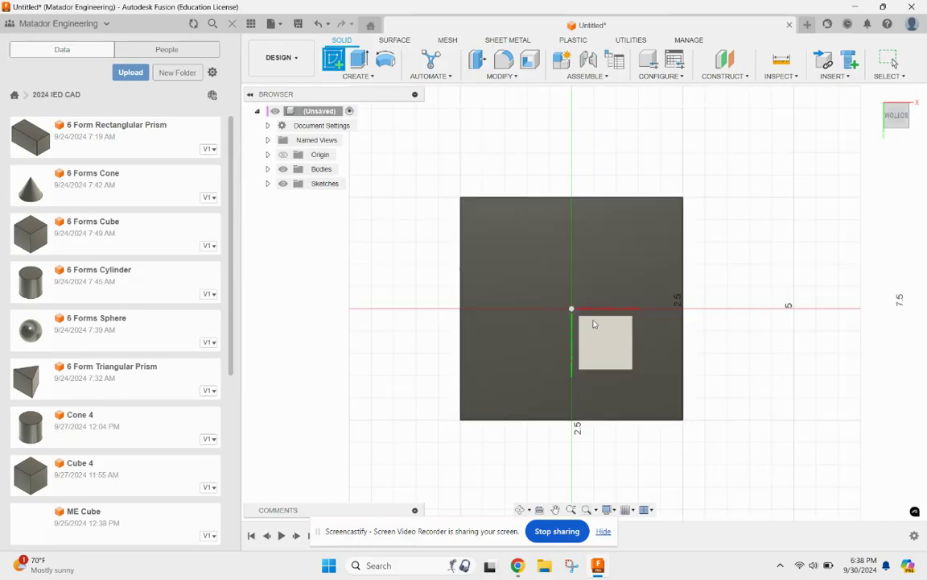
{"action": "left_click", "coordinate": [593, 292]}
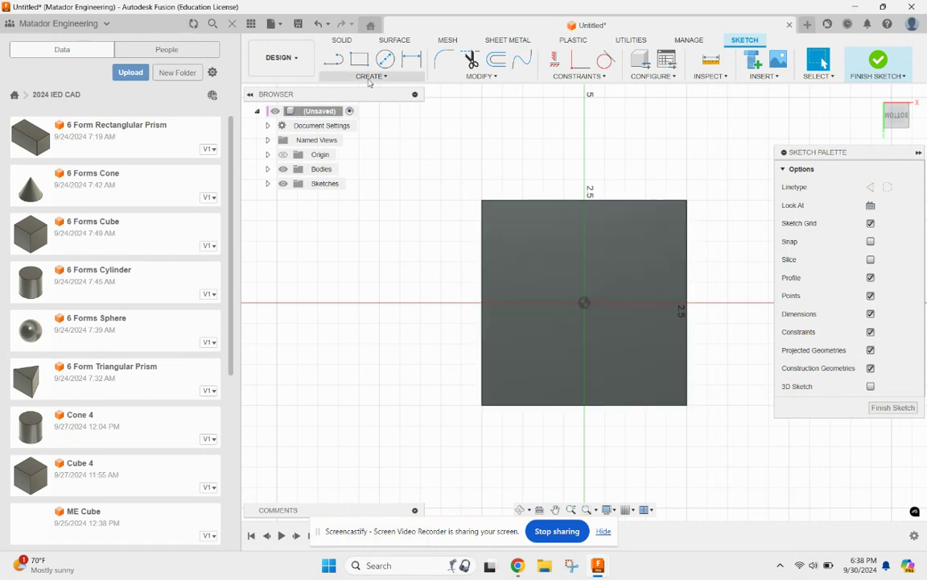
Draw a circle about 0.45 in in diameter, centred on the origin of the bottom-face sketch.
{"action": "left_click", "coordinate": [386, 59]}
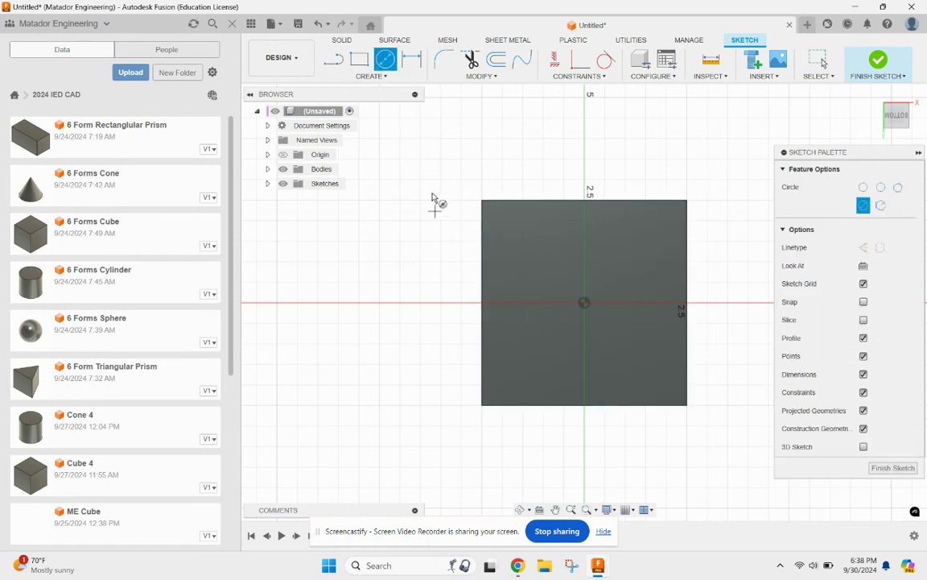
{"action": "left_click", "coordinate": [591, 311]}
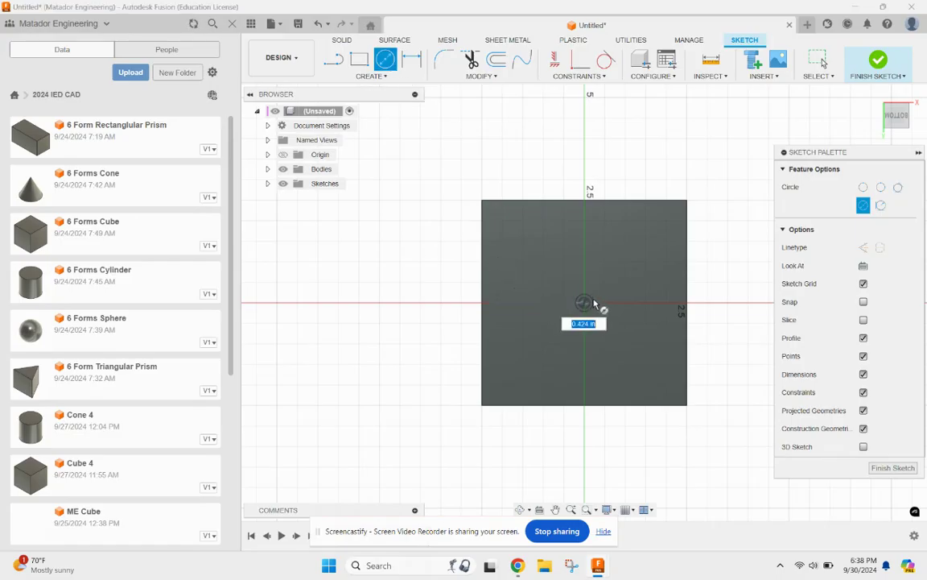
{"action": "left_click", "coordinate": [594, 302]}
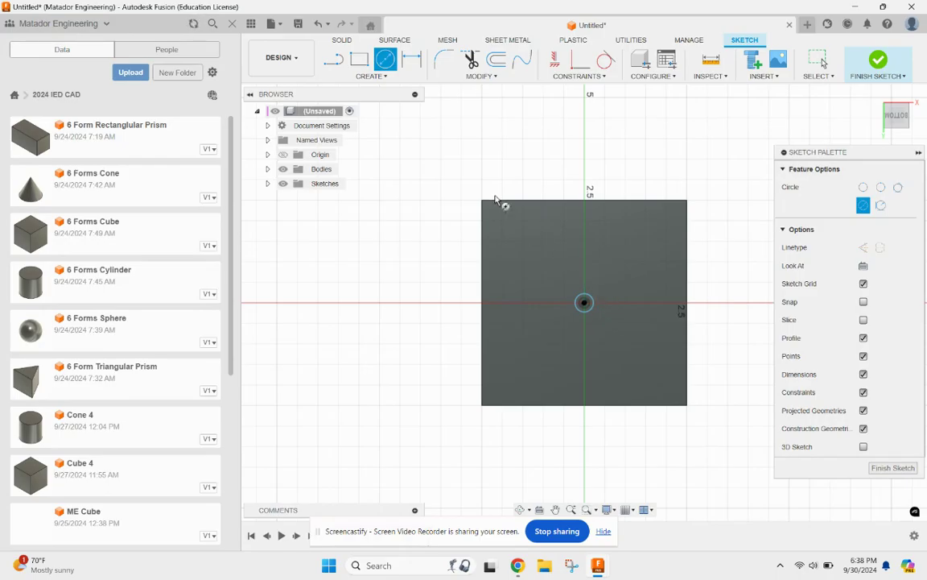
Dimension the circle's diameter to 0.25 in and finish the bottom-face sketch.
{"action": "left_click", "coordinate": [371, 76]}
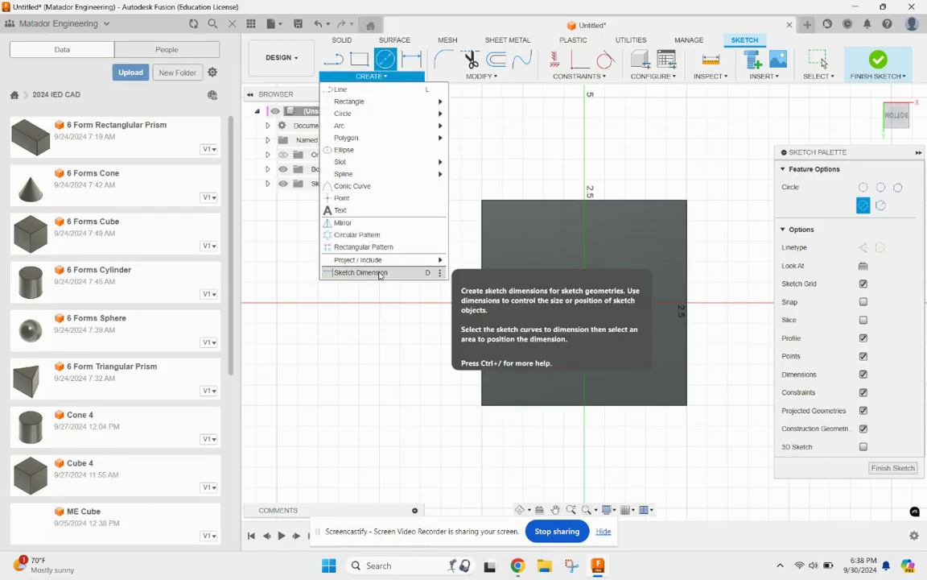
{"action": "left_click", "coordinate": [379, 273]}
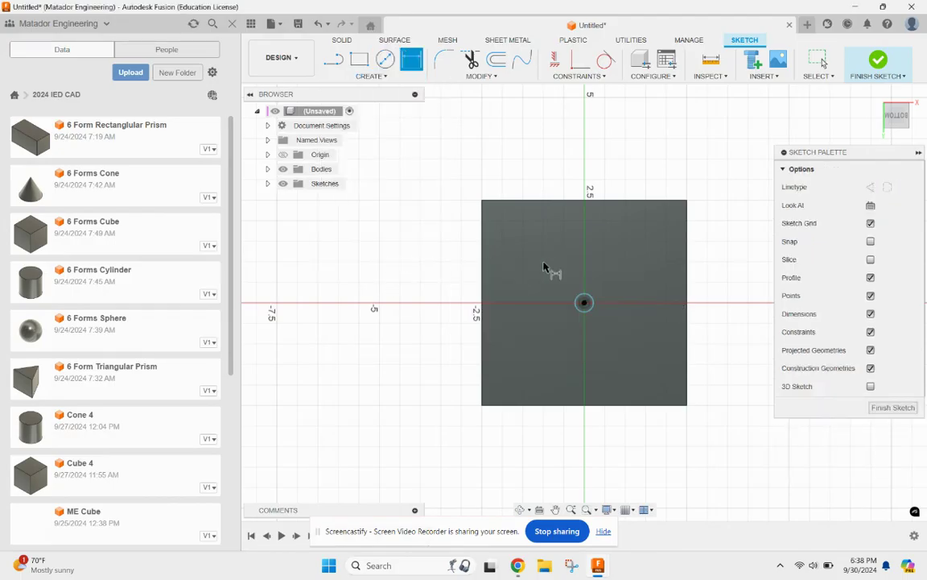
{"action": "left_click", "coordinate": [585, 303]}
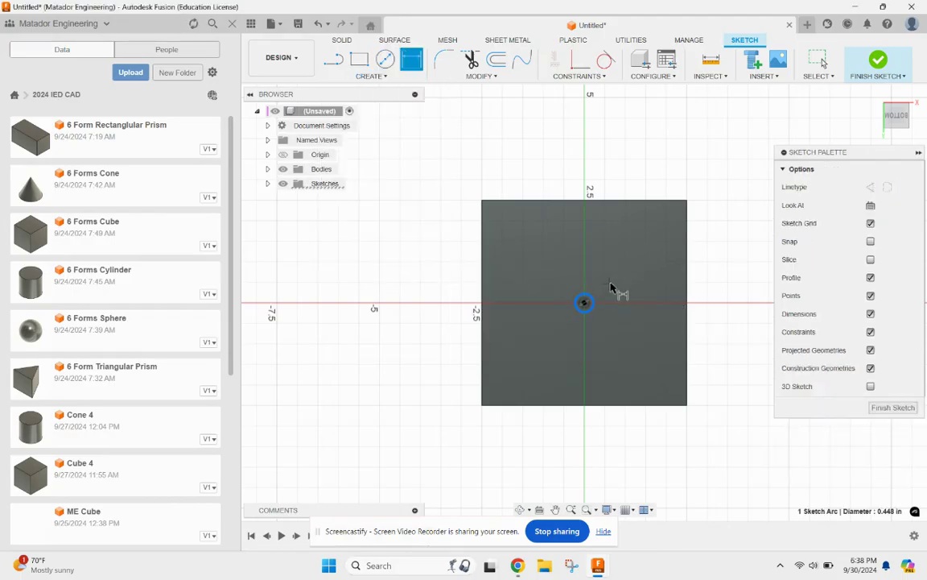
{"action": "left_click", "coordinate": [611, 286]}
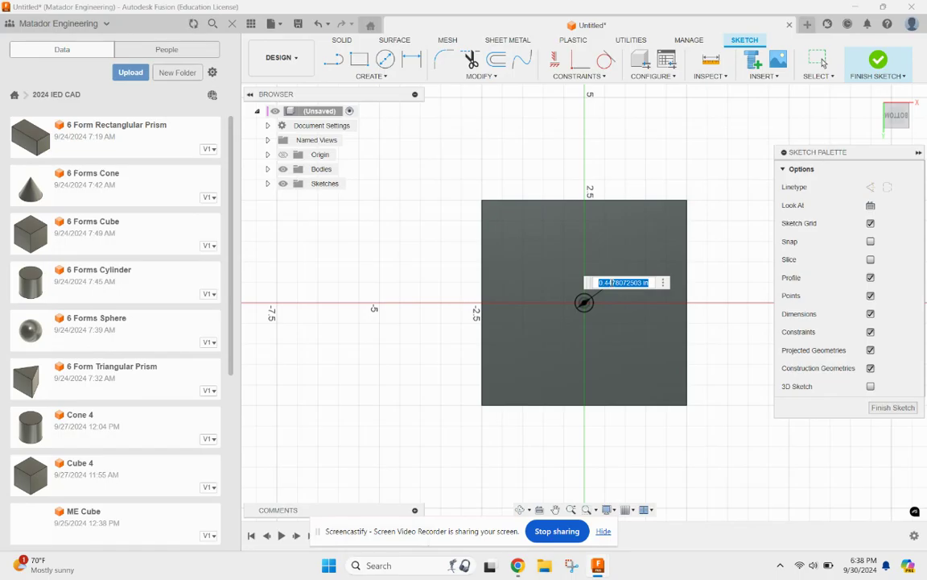
{"action": "key", "text": "BackSpace"}
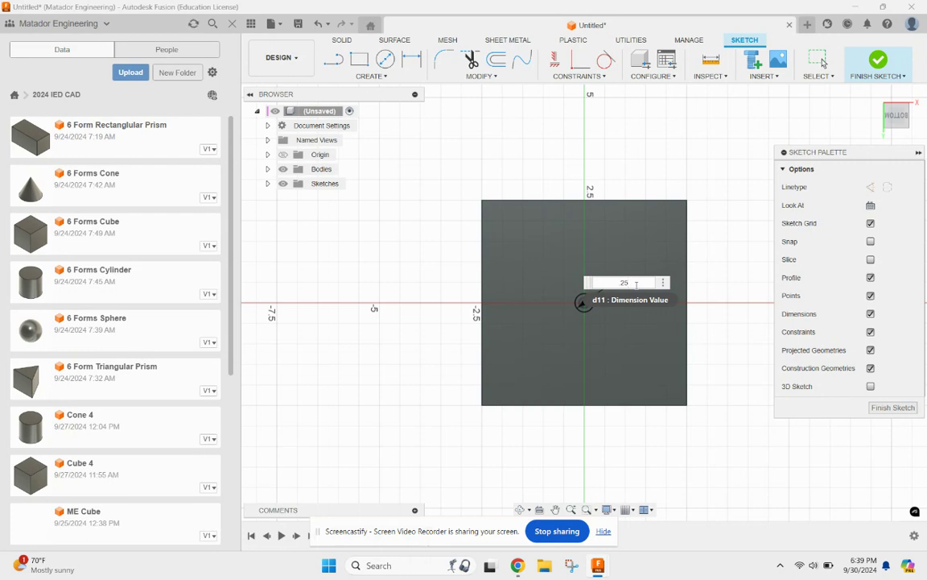
{"action": "key", "text": "Return"}
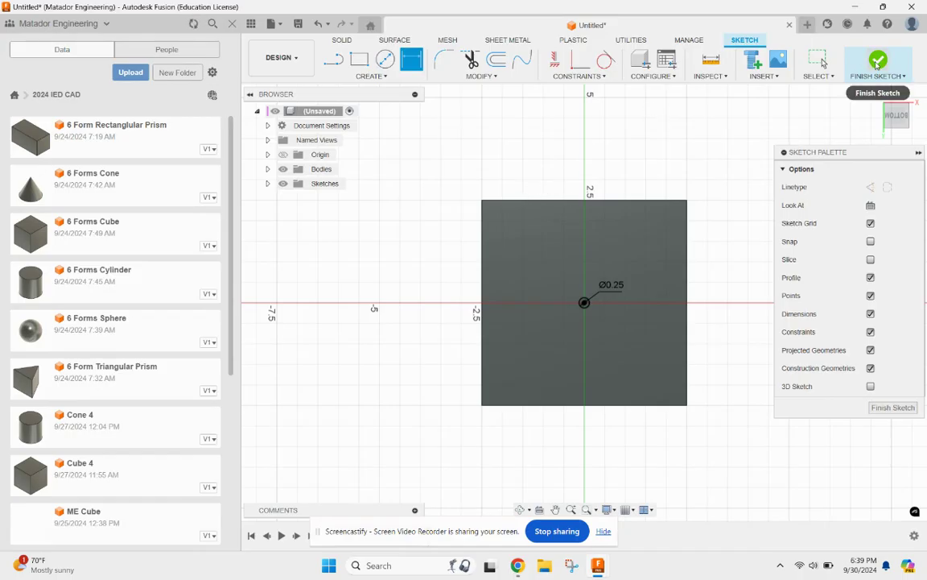
{"action": "left_click", "coordinate": [876, 62]}
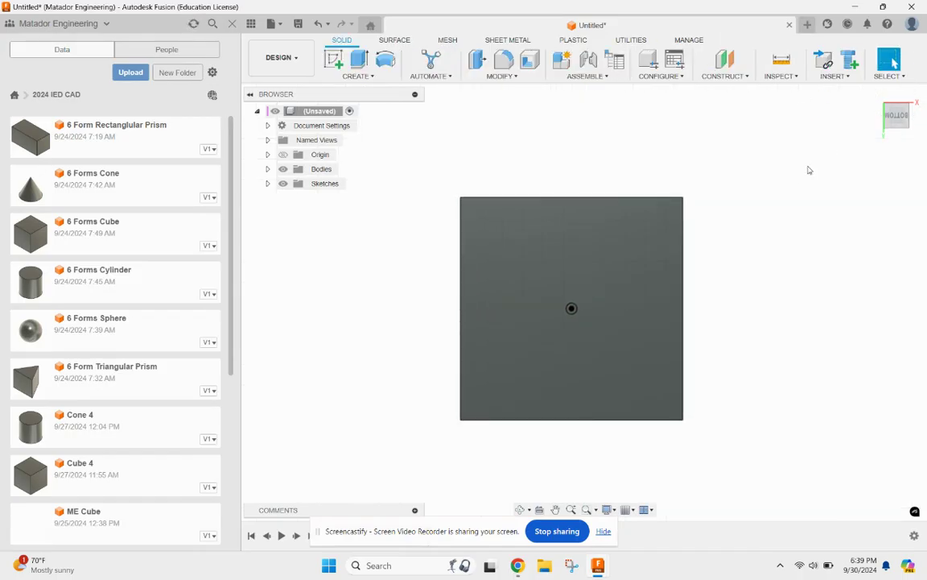
{"action": "mouse_move", "coordinate": [915, 130]}
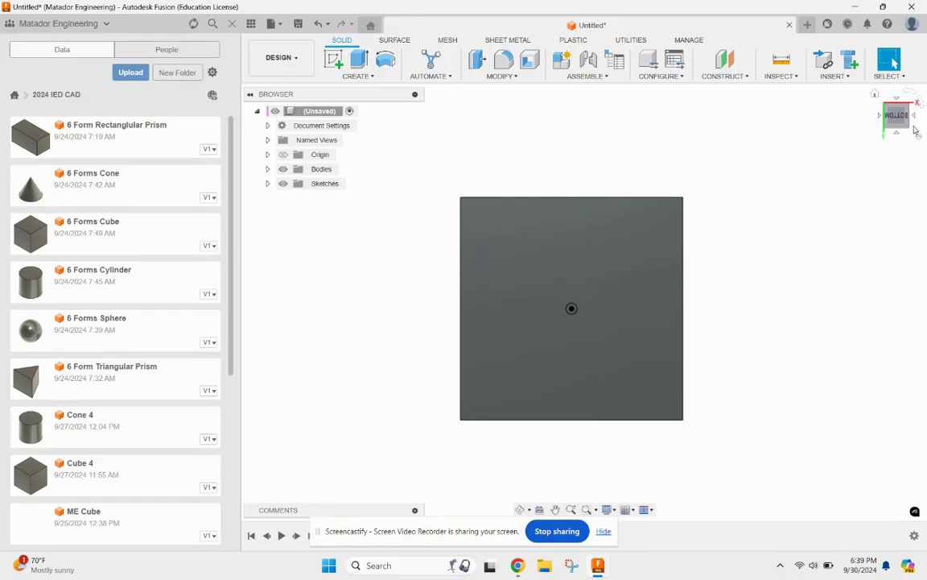
{"action": "left_click", "coordinate": [910, 131]}
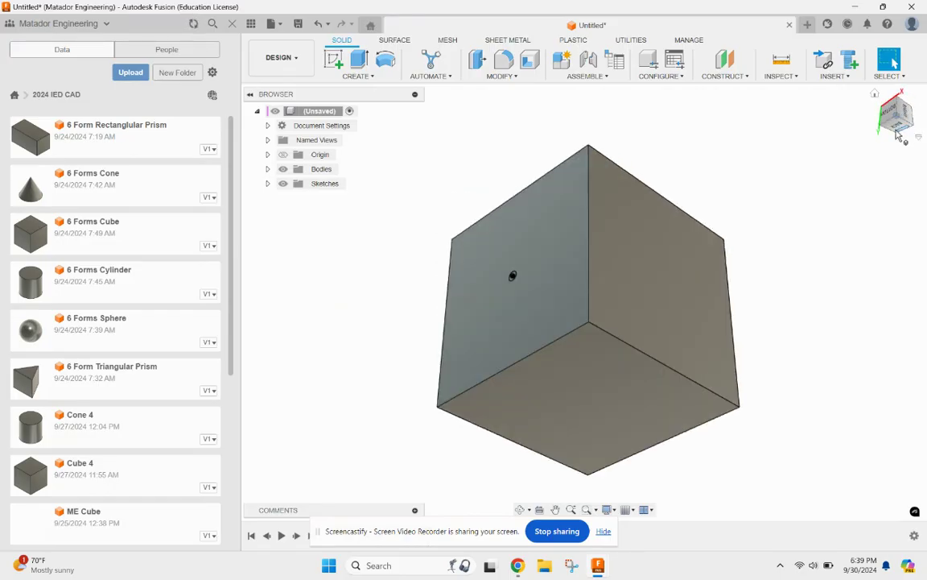
{"action": "left_click", "coordinate": [518, 278]}
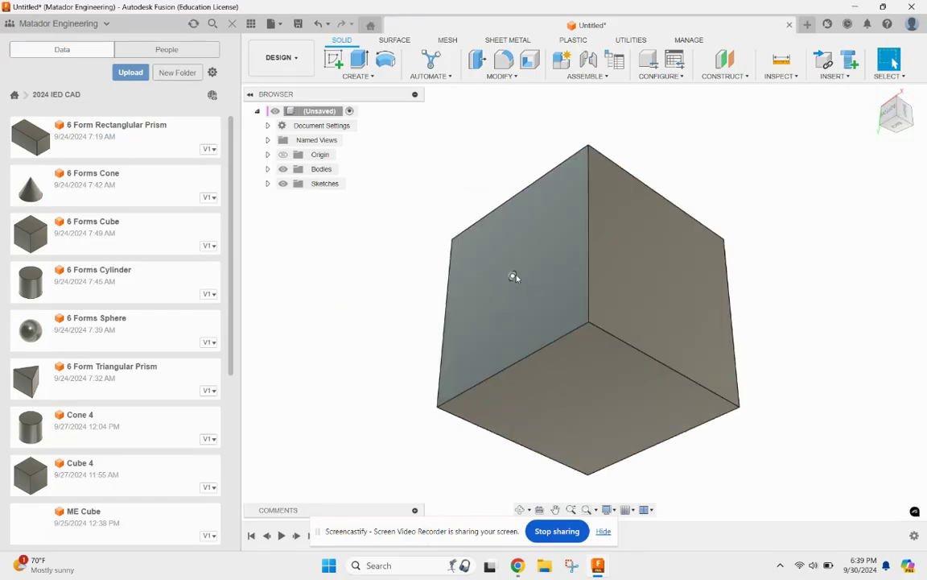
{"action": "scroll", "coordinate": [515, 278], "scroll_direction": "down", "scroll_amount": 3}
{"action": "scroll", "coordinate": [515, 278], "scroll_direction": "up", "scroll_amount": 6}
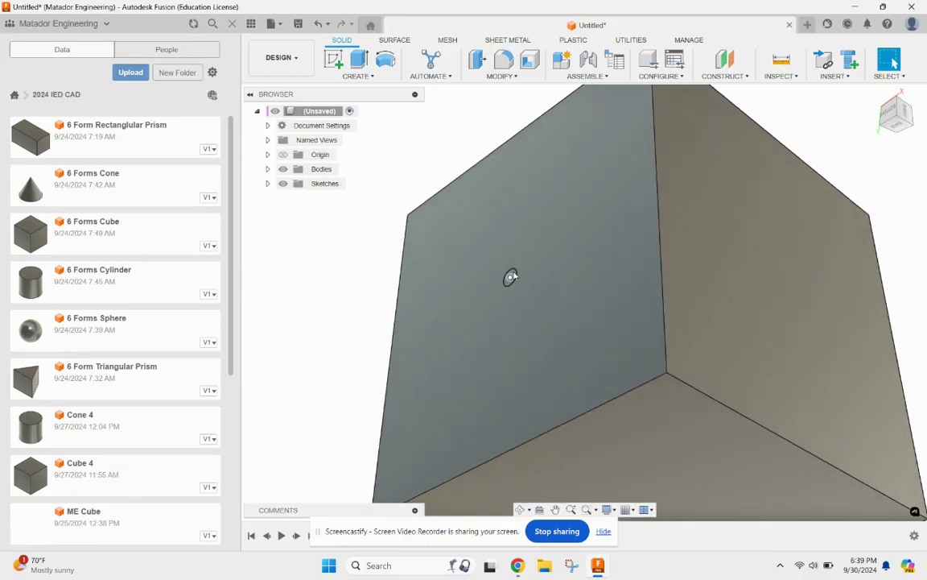
{"action": "left_click", "coordinate": [508, 272]}
{"action": "right_click", "coordinate": [523, 257]}
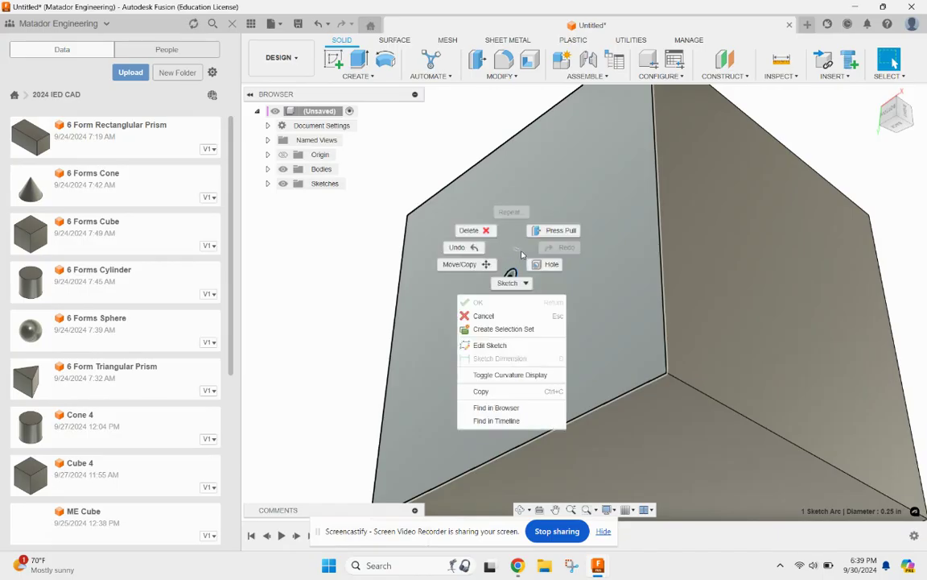
{"action": "key", "text": "Escape"}
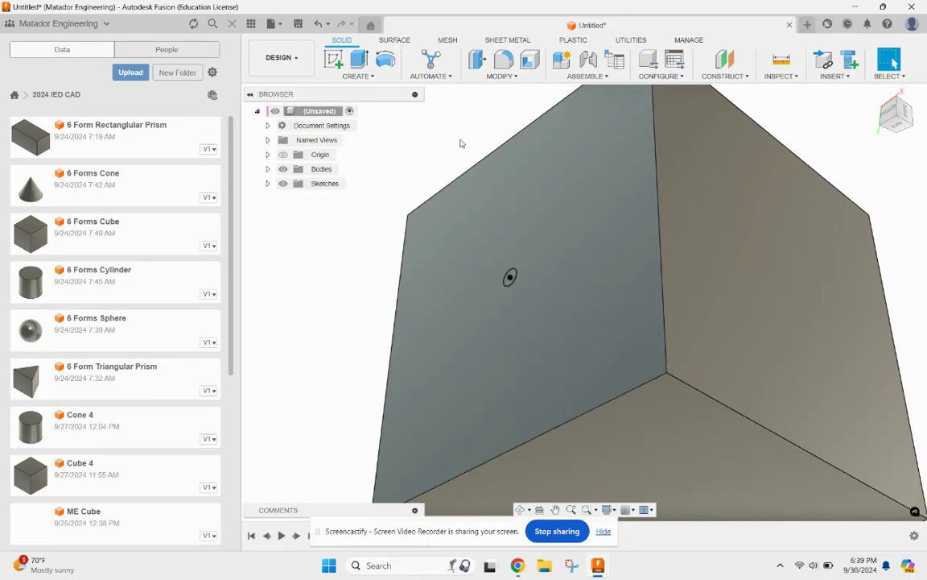
Extrude the circle on the cube's bottom face with the Cut operation and a distance of -1 in to make the hole.
{"action": "scroll", "coordinate": [499, 277], "scroll_direction": "down", "scroll_amount": 3}
{"action": "scroll", "coordinate": [510, 284], "scroll_direction": "up", "scroll_amount": 8}
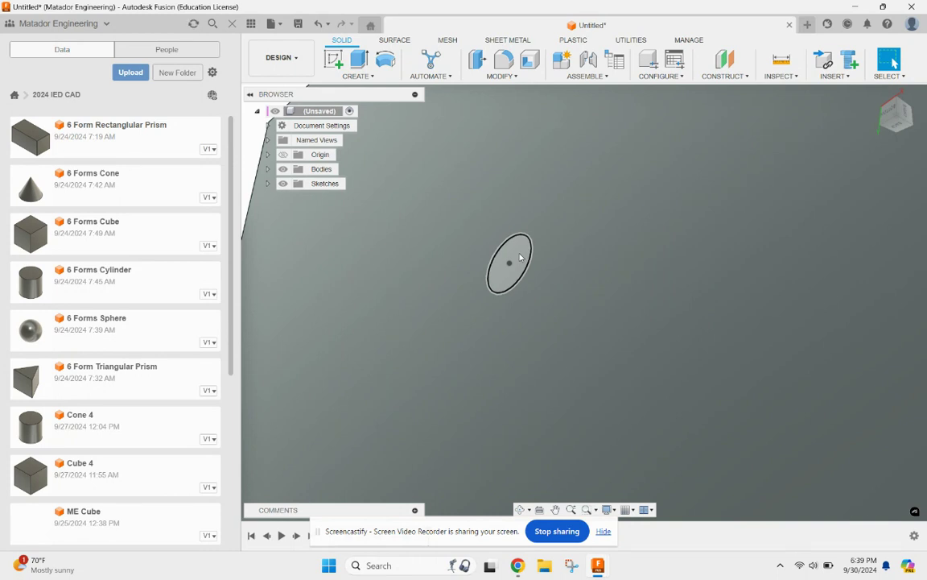
{"action": "left_click", "coordinate": [520, 258]}
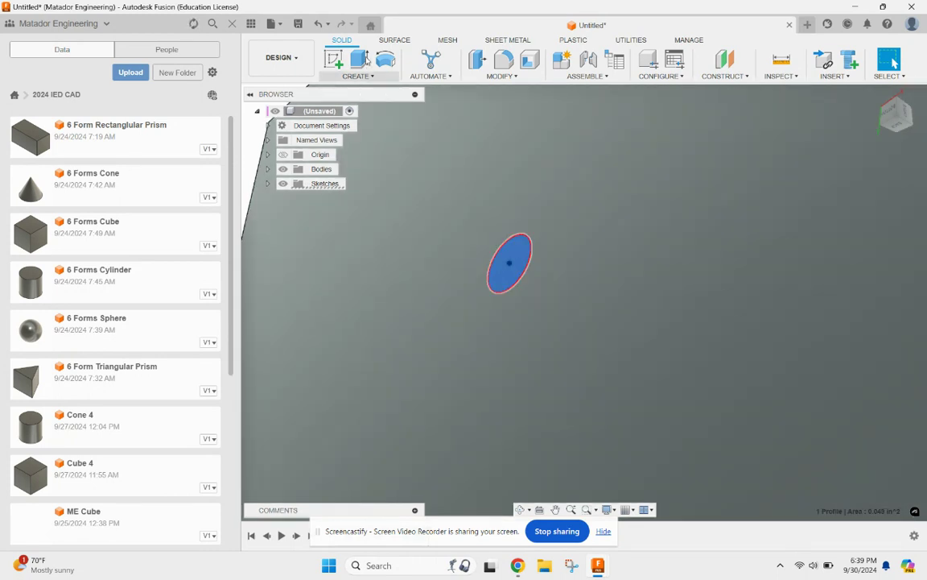
{"action": "left_click", "coordinate": [359, 59]}
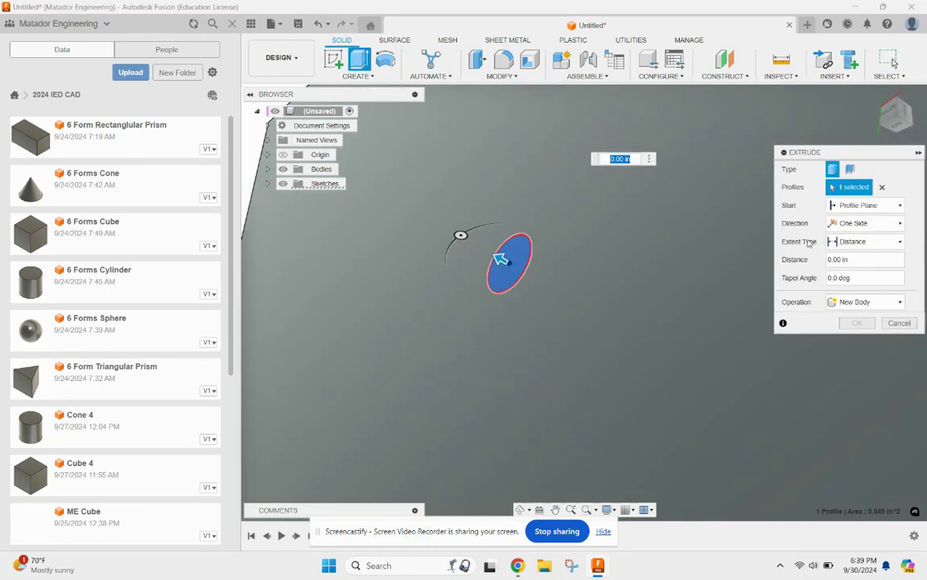
{"action": "left_click", "coordinate": [872, 301]}
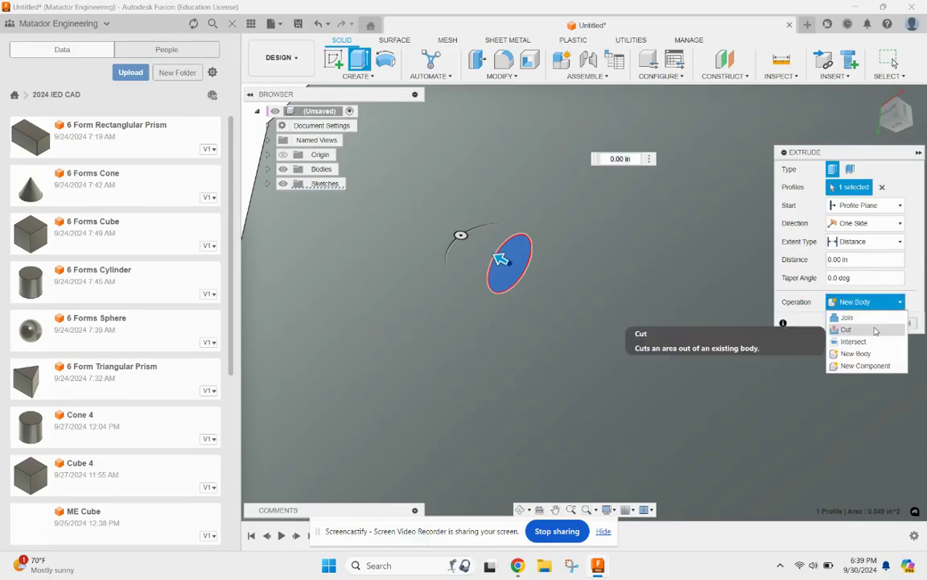
{"action": "left_click", "coordinate": [875, 330]}
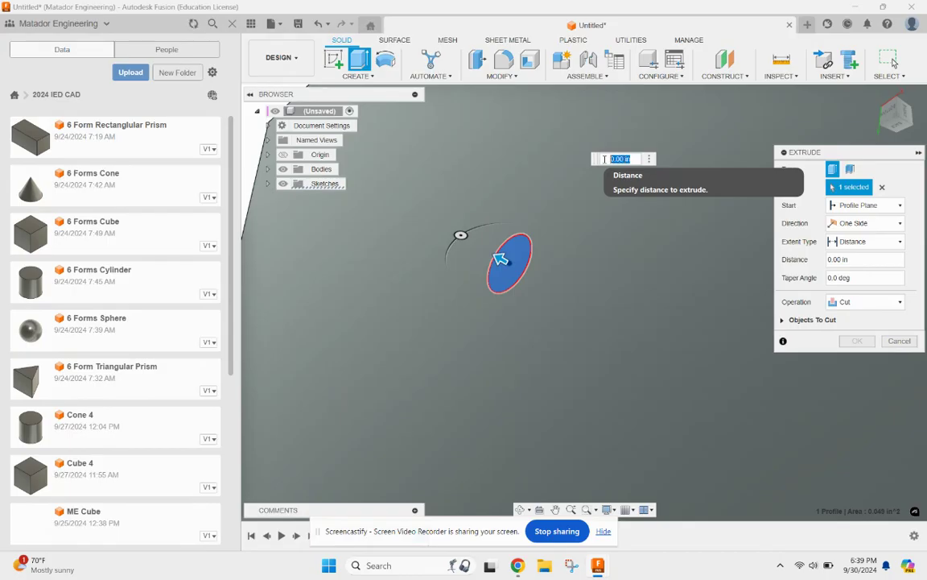
{"action": "left_click_drag", "start_coordinate": [630, 158], "coordinate": [598, 161]}
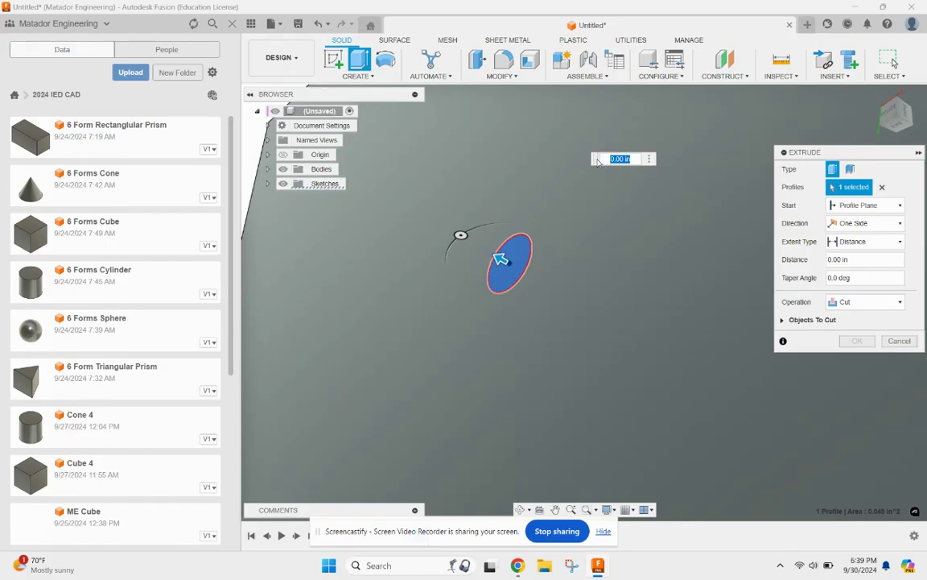
{"action": "key", "text": "BackSpace"}
{"action": "key", "text": "Return"}
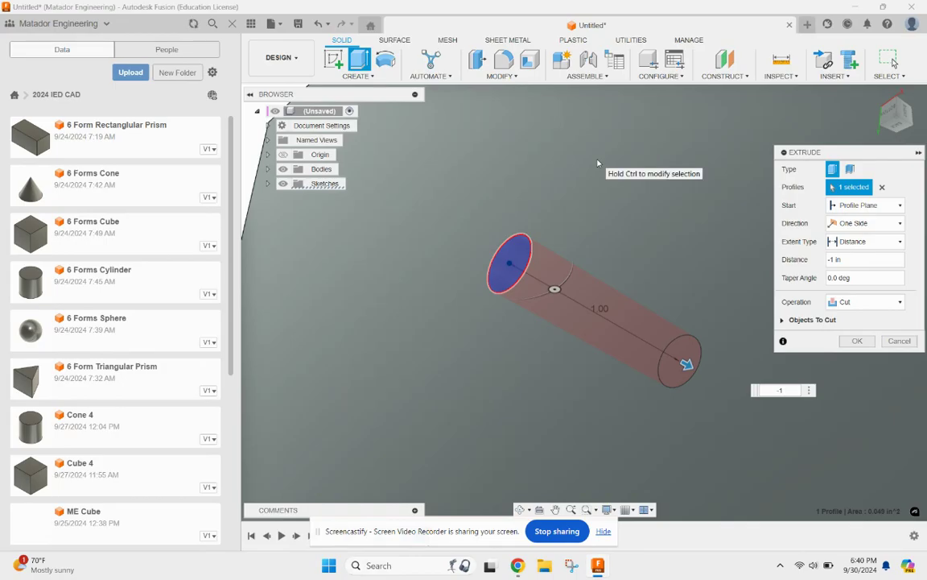
{"action": "key", "text": "Return"}
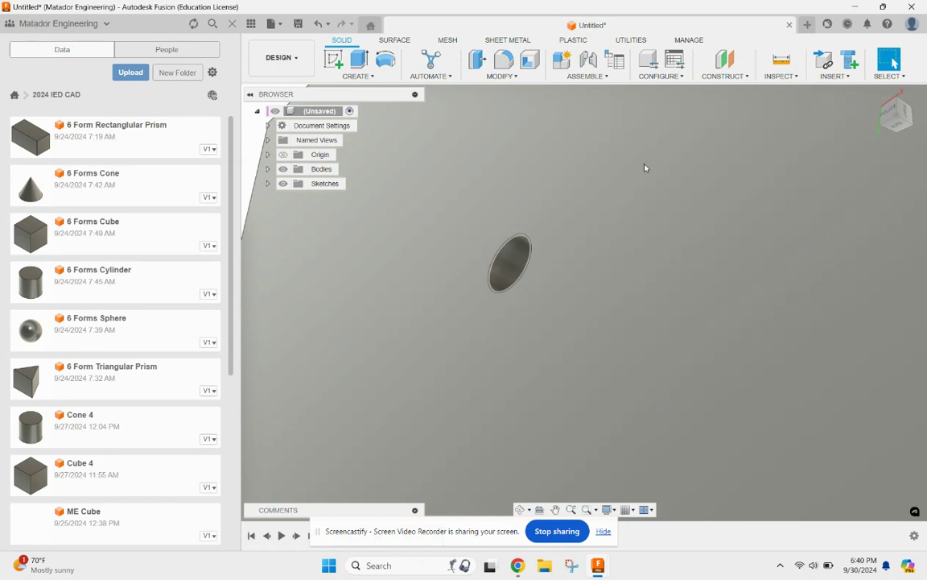
Return to the home view and create a sketch on the cube's right face.
{"action": "scroll", "coordinate": [710, 167], "scroll_direction": "down", "scroll_amount": 2}
{"action": "scroll", "coordinate": [710, 167], "scroll_direction": "up", "scroll_amount": 2}
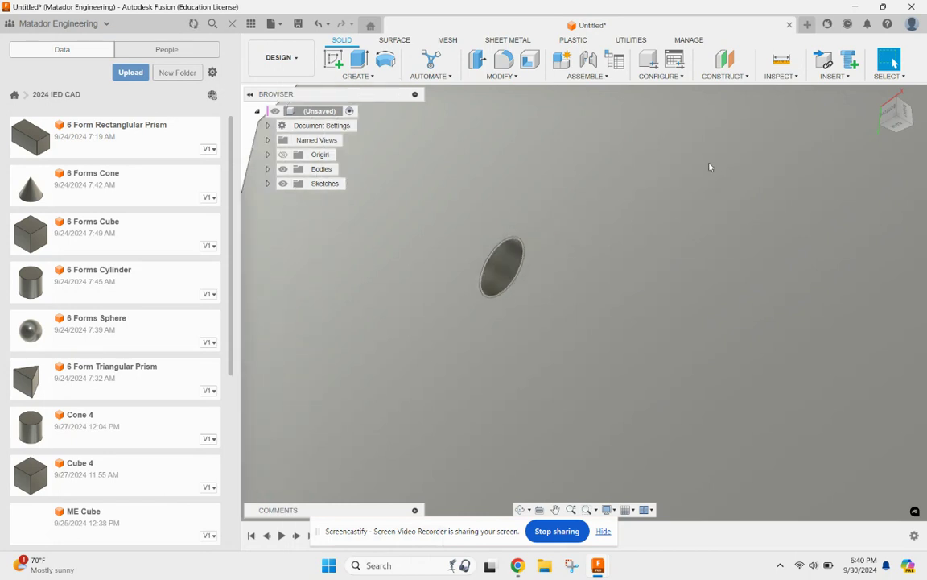
{"action": "scroll", "coordinate": [710, 167], "scroll_direction": "down", "scroll_amount": 2}
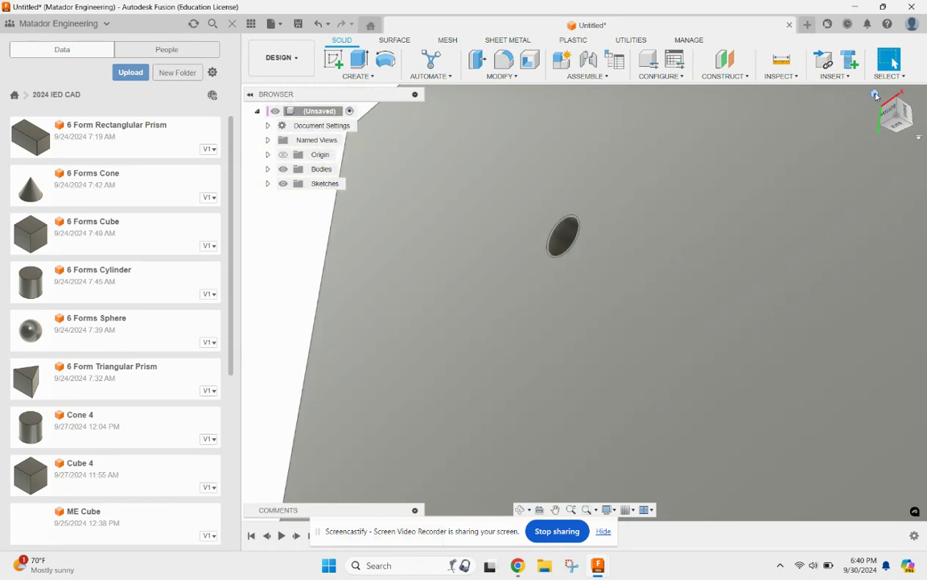
{"action": "left_click", "coordinate": [876, 95]}
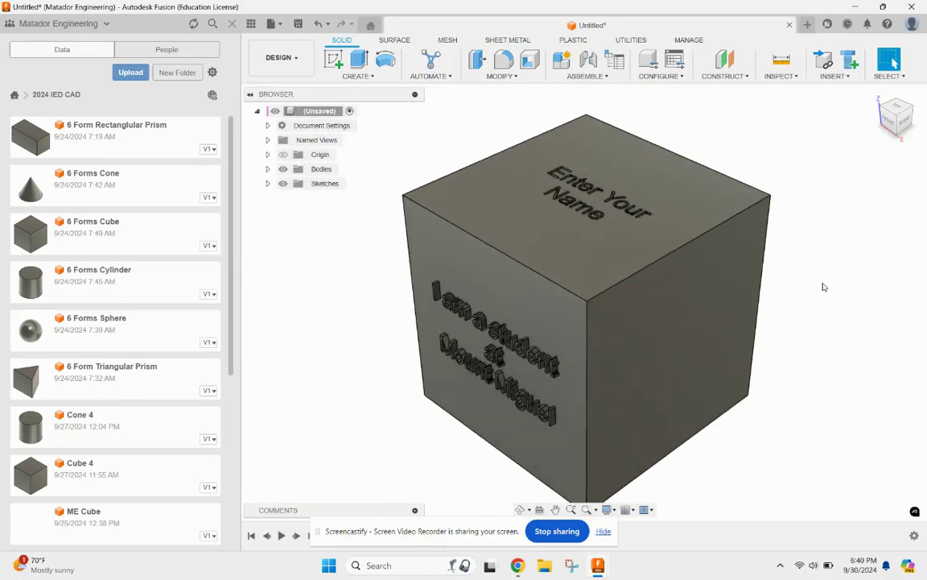
{"action": "scroll", "coordinate": [823, 286], "scroll_direction": "down", "scroll_amount": 2}
{"action": "scroll", "coordinate": [823, 286], "scroll_direction": "up", "scroll_amount": 1}
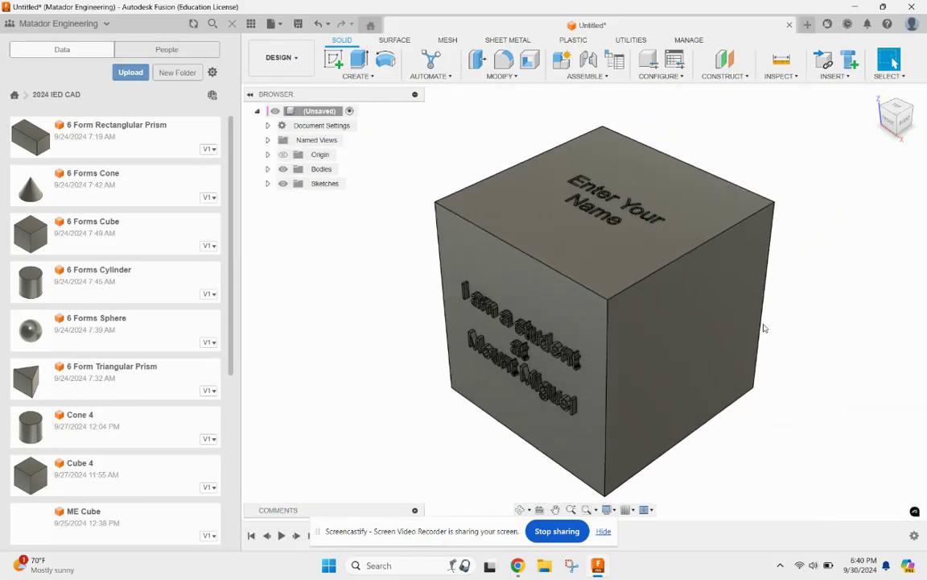
{"action": "left_click", "coordinate": [686, 330]}
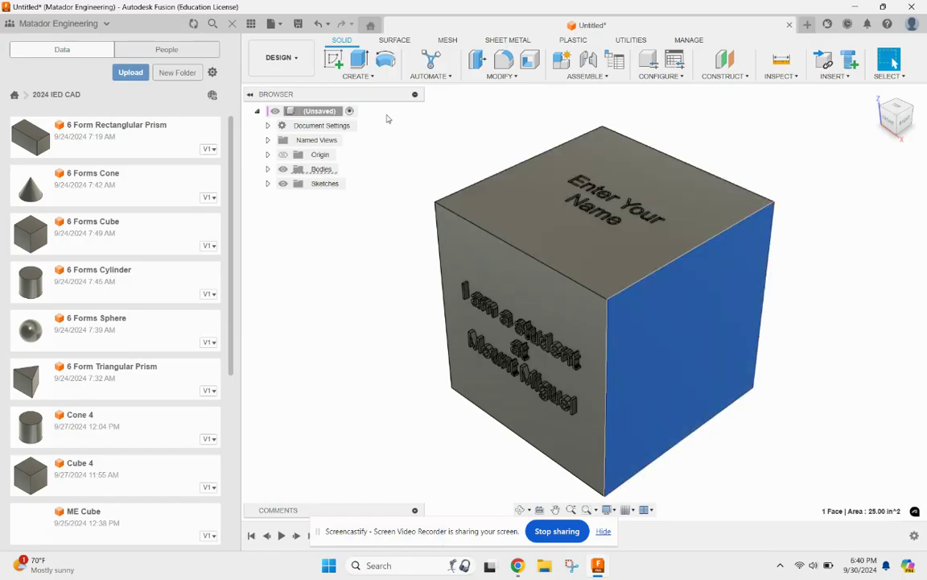
{"action": "left_click", "coordinate": [334, 60]}
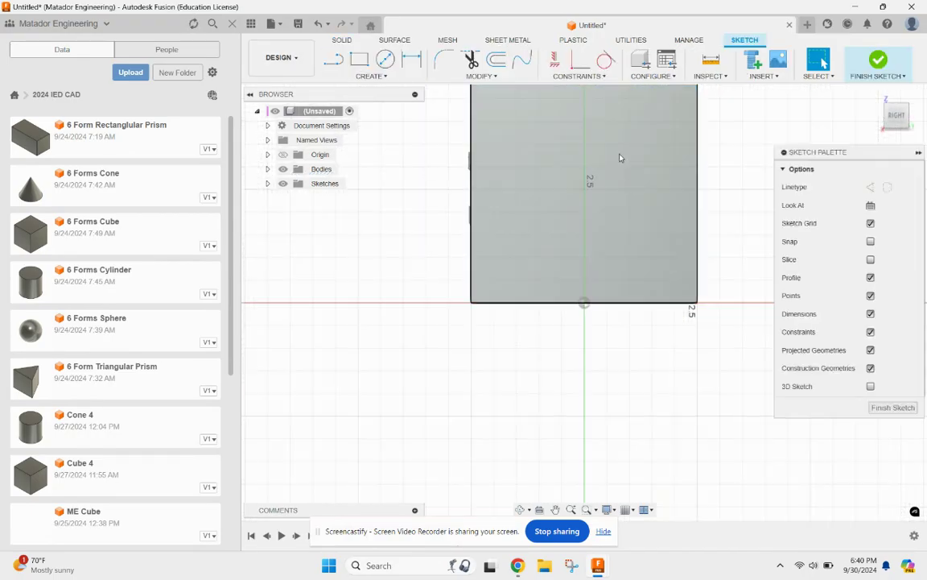
Place a text frame across the middle of the right face and enter the text "I am a Wrestler".
{"action": "scroll", "coordinate": [628, 159], "scroll_direction": "down", "scroll_amount": 1}
{"action": "middle_click_drag", "start_coordinate": [628, 159], "coordinate": [566, 207]}
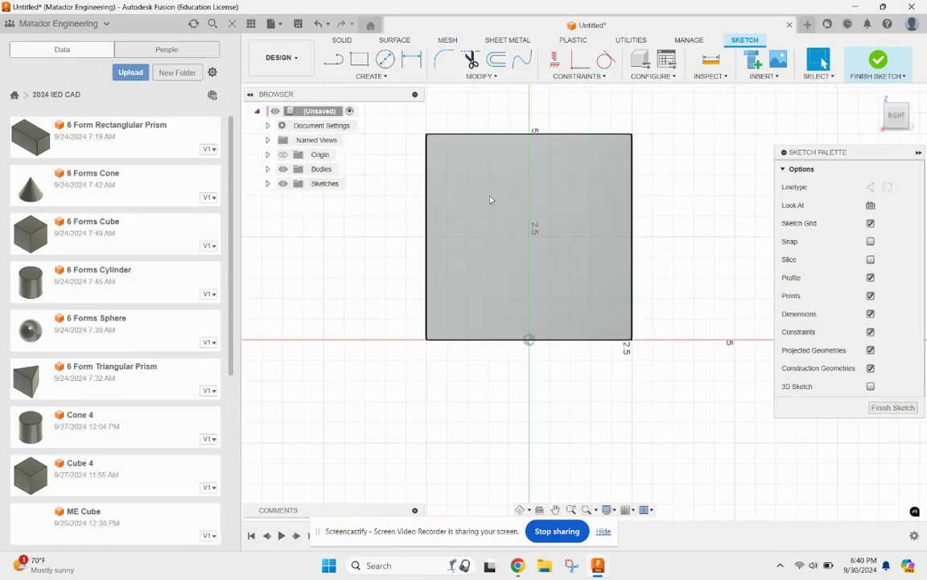
{"action": "left_click", "coordinate": [388, 80]}
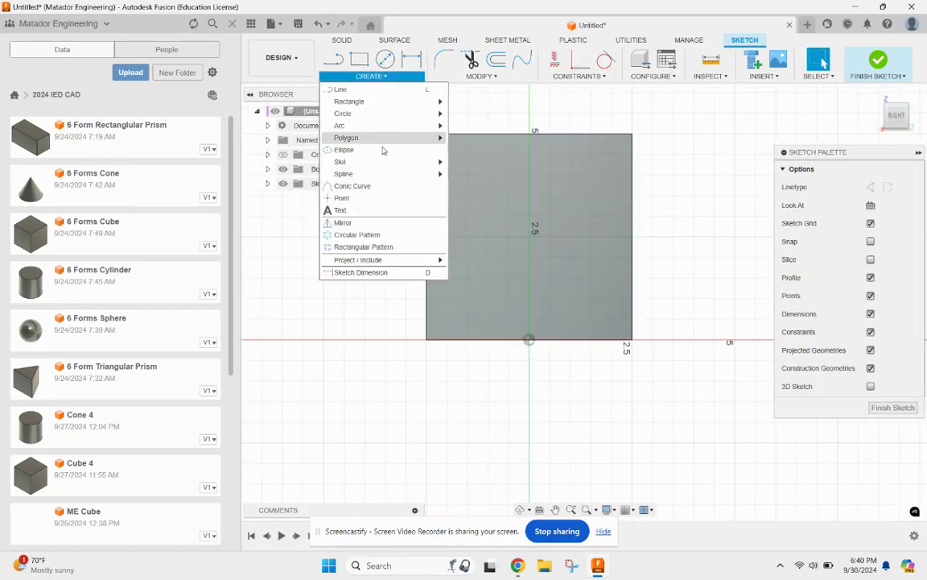
{"action": "left_click", "coordinate": [385, 210]}
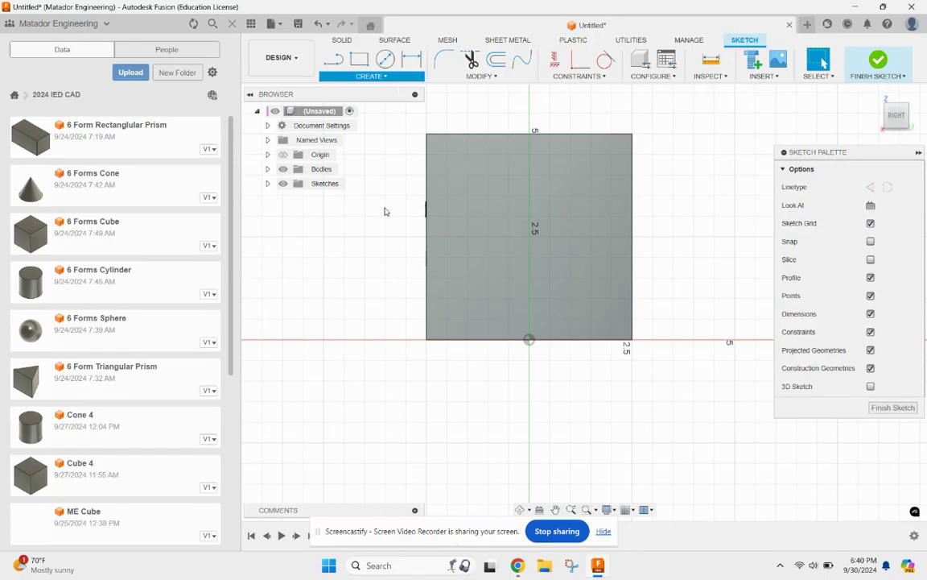
{"action": "left_click", "coordinate": [458, 182]}
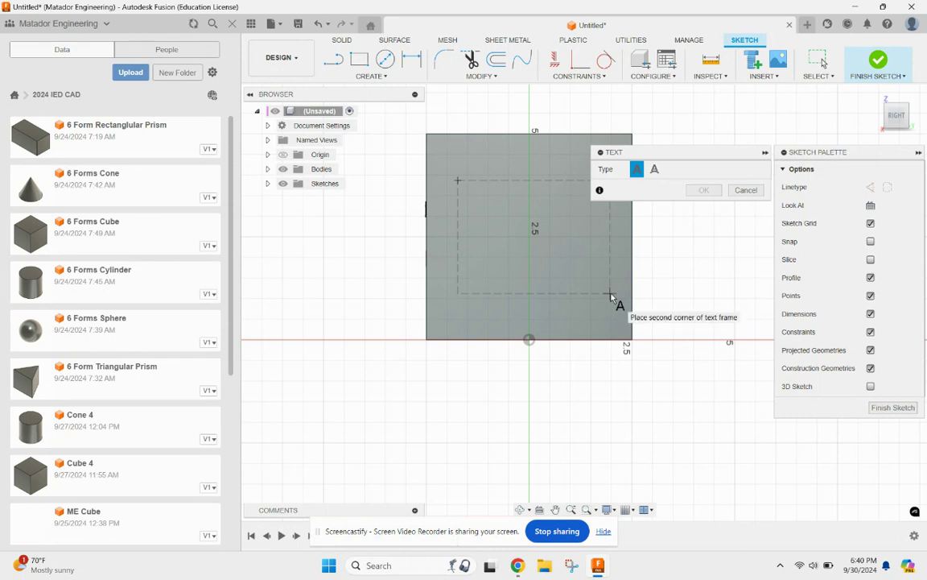
{"action": "left_click", "coordinate": [610, 296]}
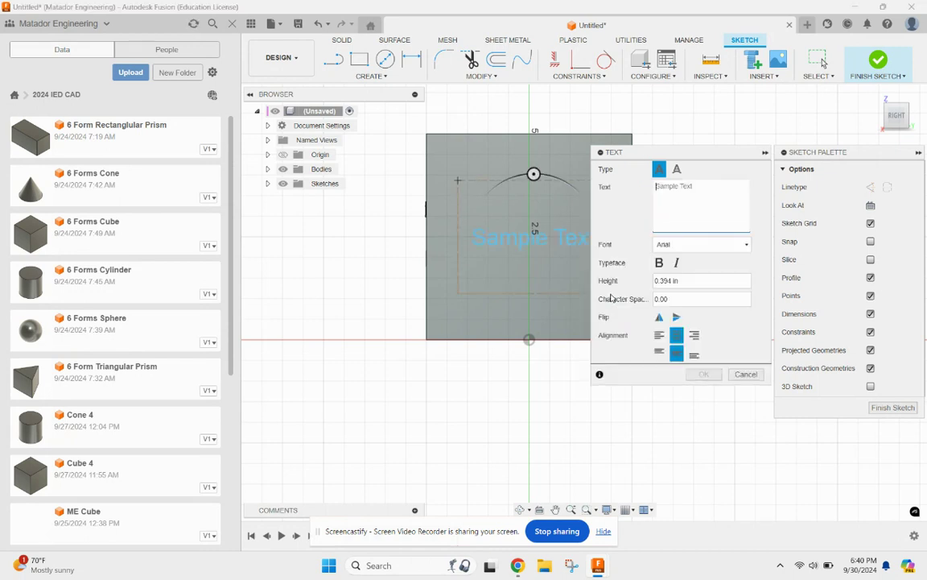
{"action": "type", "text": "I am a Wrestler"}
{"action": "left_click", "coordinate": [702, 373]}
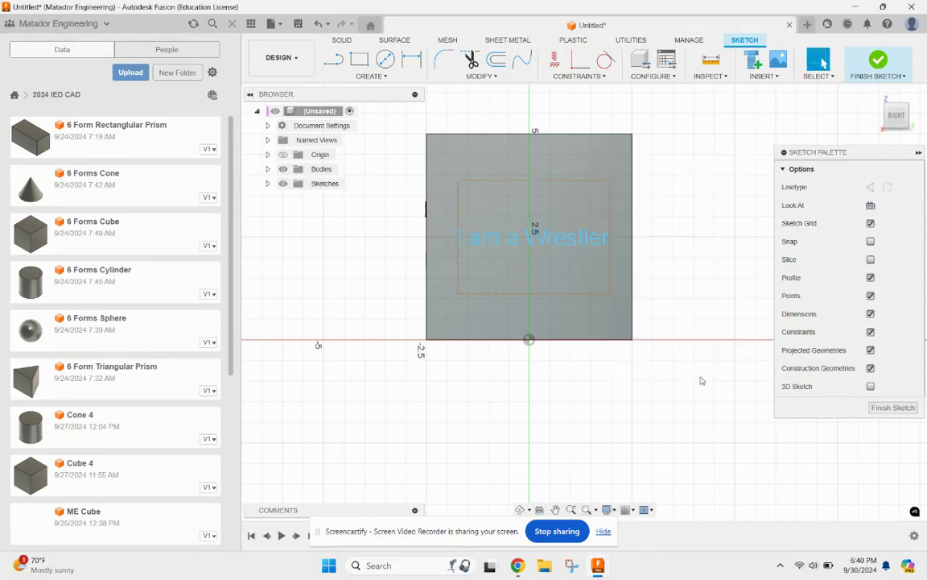
Finish the right-face sketch and extrude its text with the Cut operation and a distance of -0.125 in.
{"action": "left_click", "coordinate": [596, 240]}
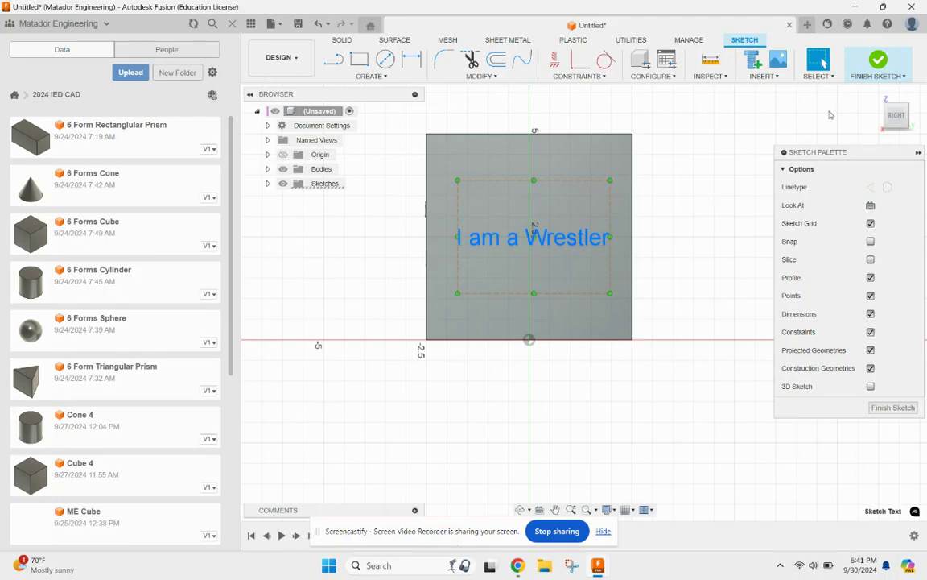
{"action": "left_click", "coordinate": [878, 63]}
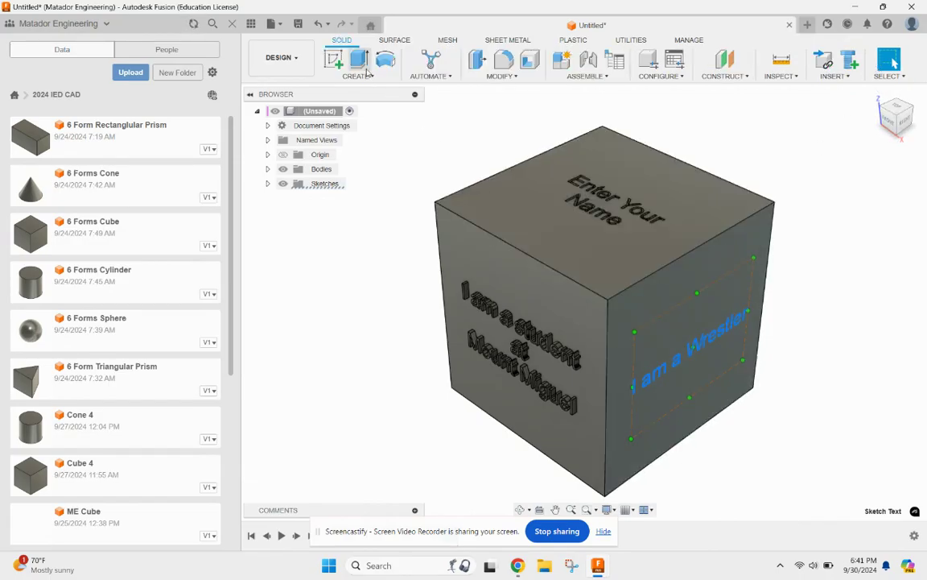
{"action": "left_click", "coordinate": [360, 62]}
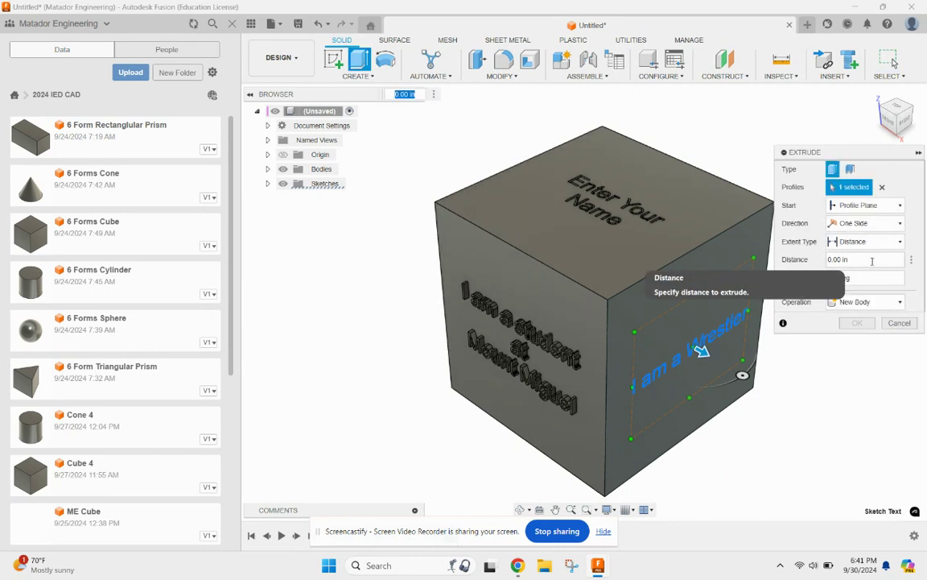
{"action": "left_click", "coordinate": [873, 302]}
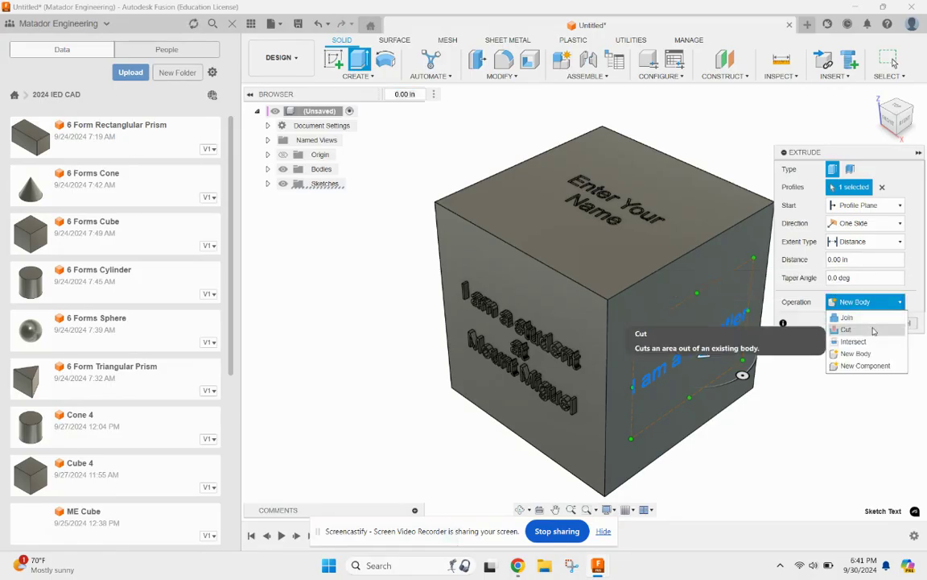
{"action": "left_click", "coordinate": [873, 330]}
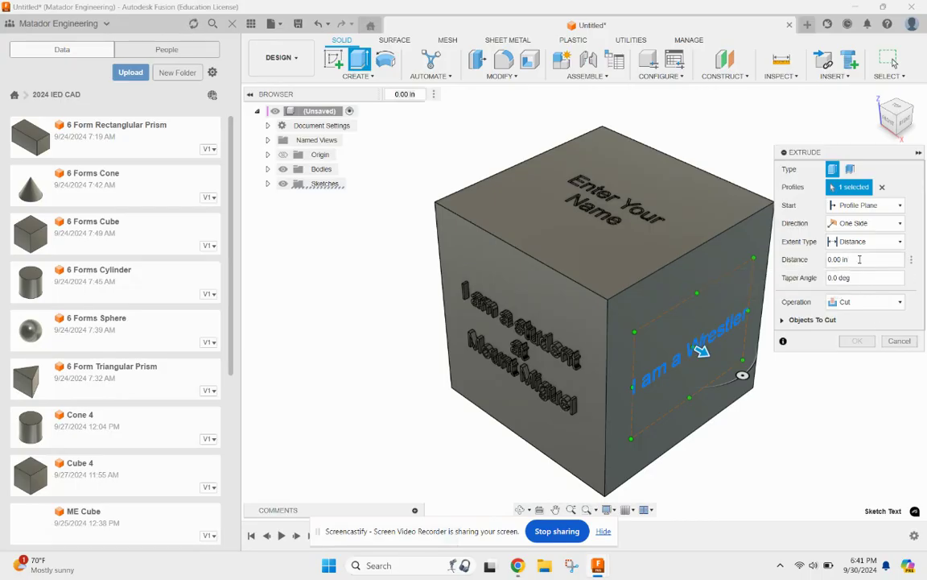
{"action": "left_click", "coordinate": [859, 260]}
{"action": "type", "text": "-.125"}
{"action": "key", "text": "Return"}
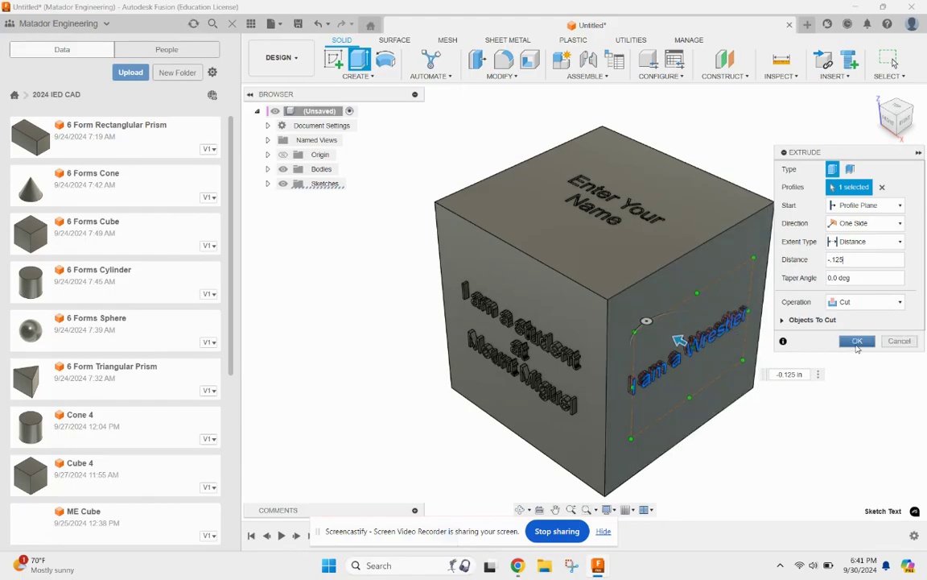
{"action": "left_click", "coordinate": [858, 343]}
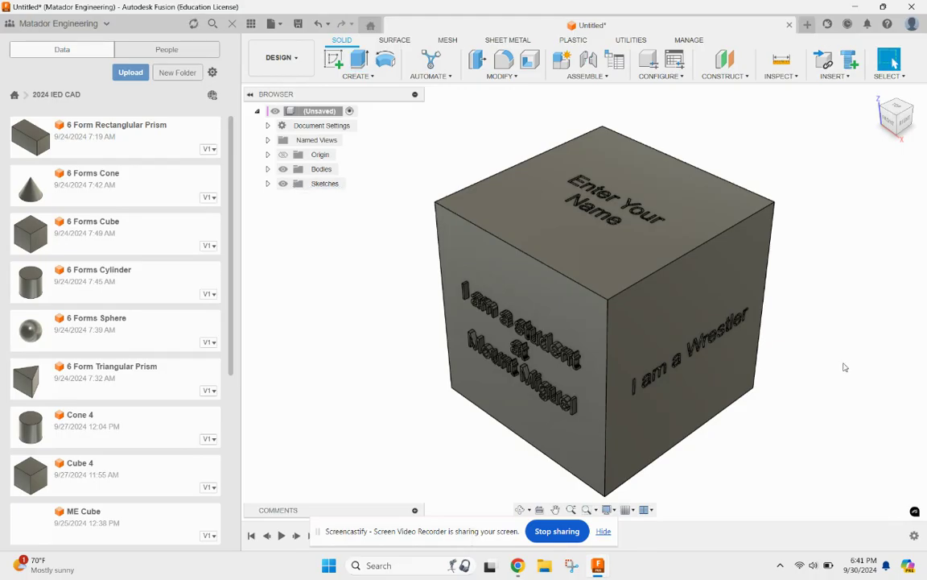
Turn to the cube's blank left face and create a sketch on it.
{"action": "left_click", "coordinate": [908, 125]}
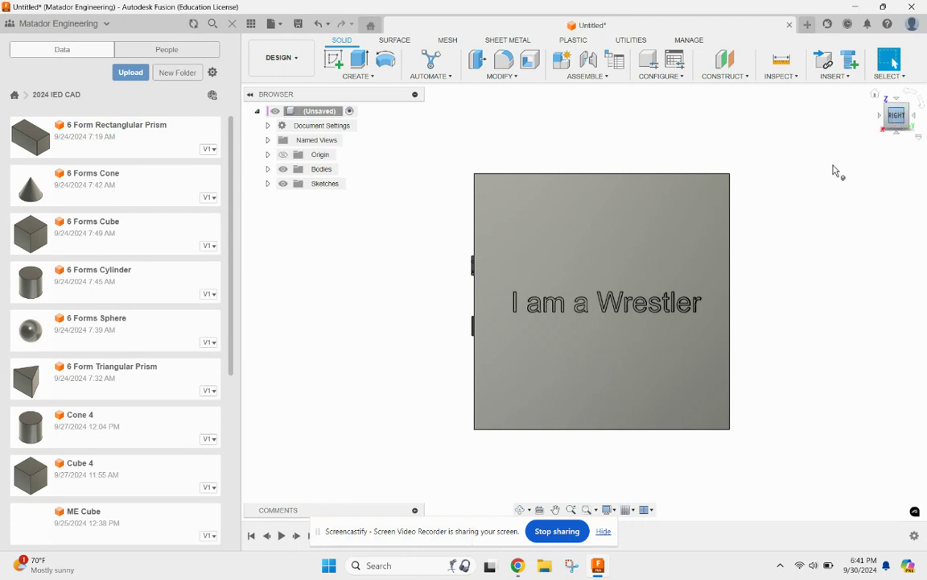
{"action": "left_click", "coordinate": [882, 120]}
{"action": "left_click", "coordinate": [881, 120]}
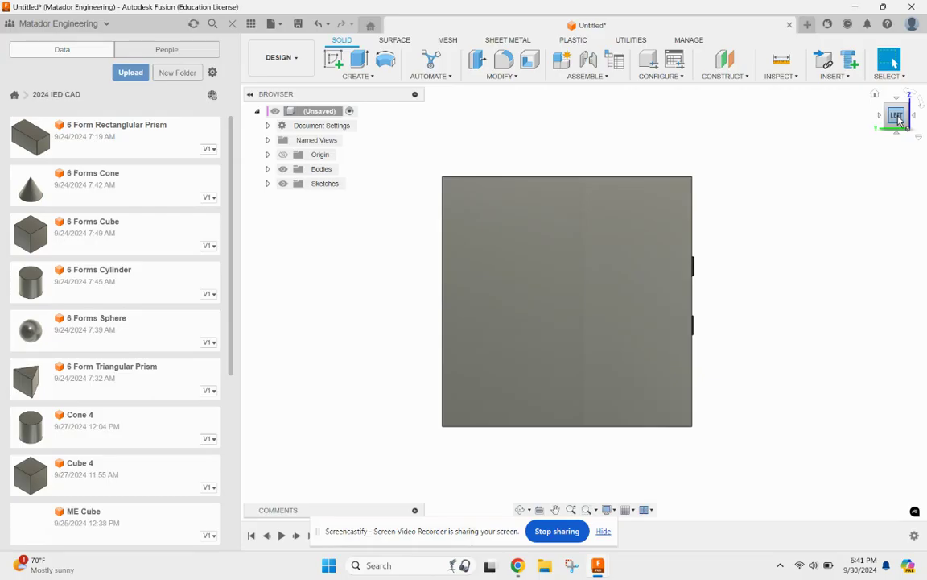
{"action": "left_click", "coordinate": [619, 290]}
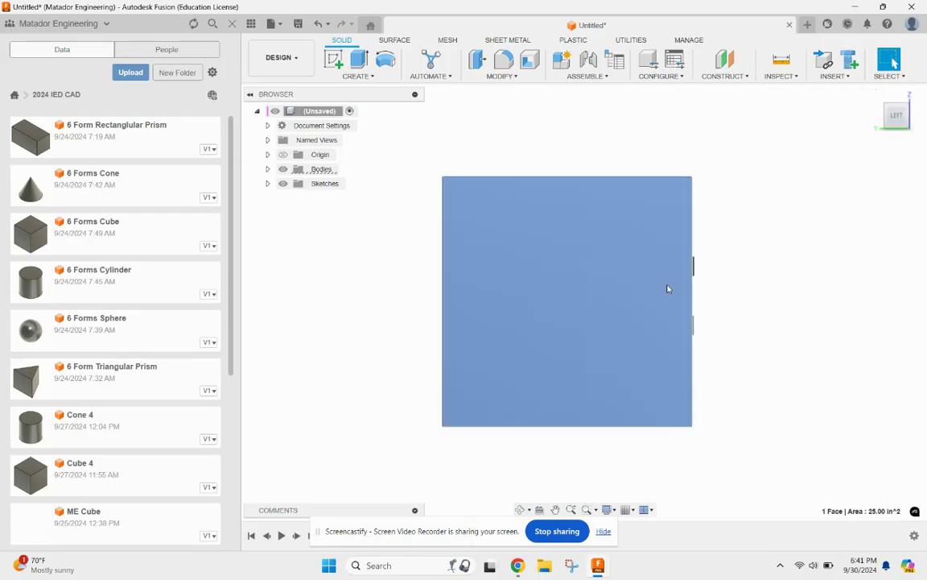
{"action": "left_click", "coordinate": [341, 68]}
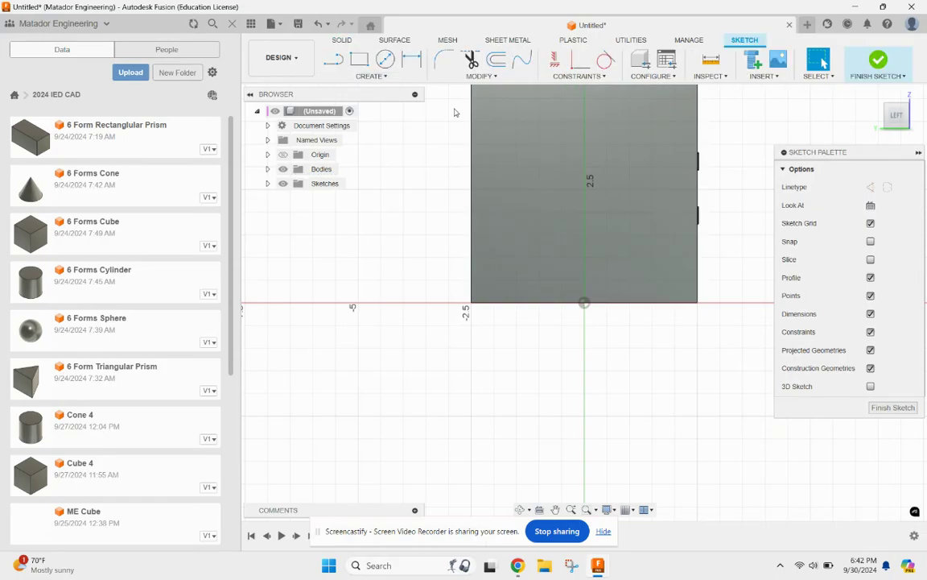
Place a text frame across the middle of the left face and enter "I want to become" and "an Engineer" on two lines.
{"action": "left_click", "coordinate": [375, 77]}
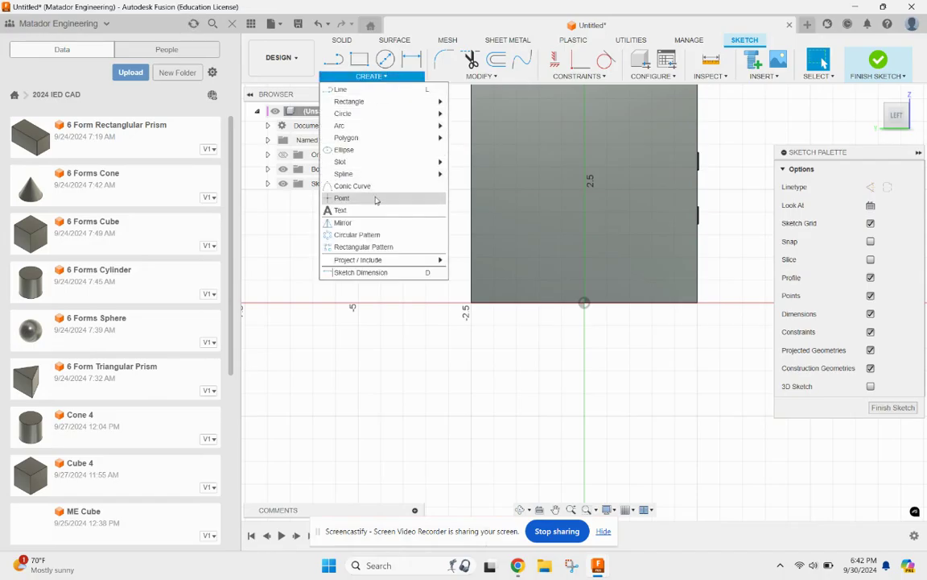
{"action": "left_click", "coordinate": [338, 208]}
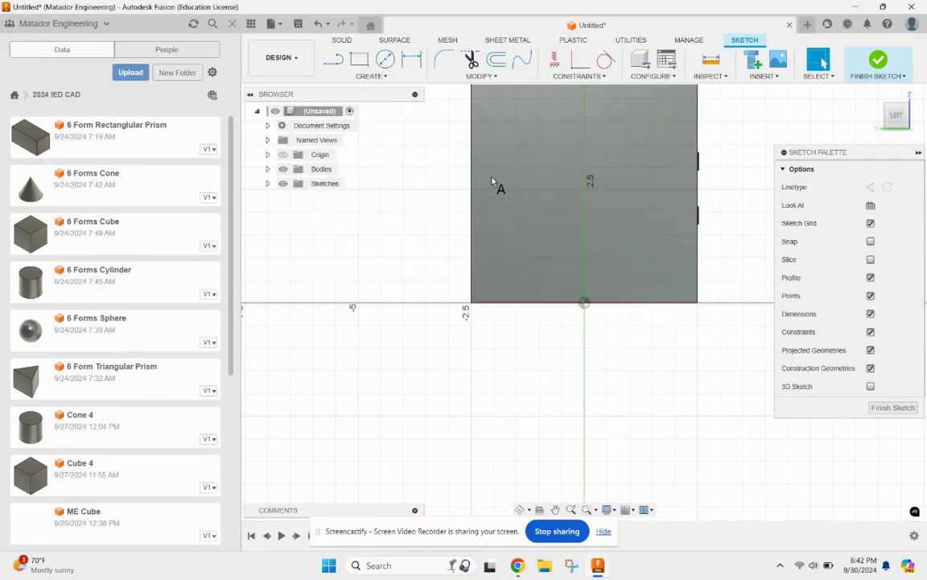
{"action": "left_click", "coordinate": [507, 119]}
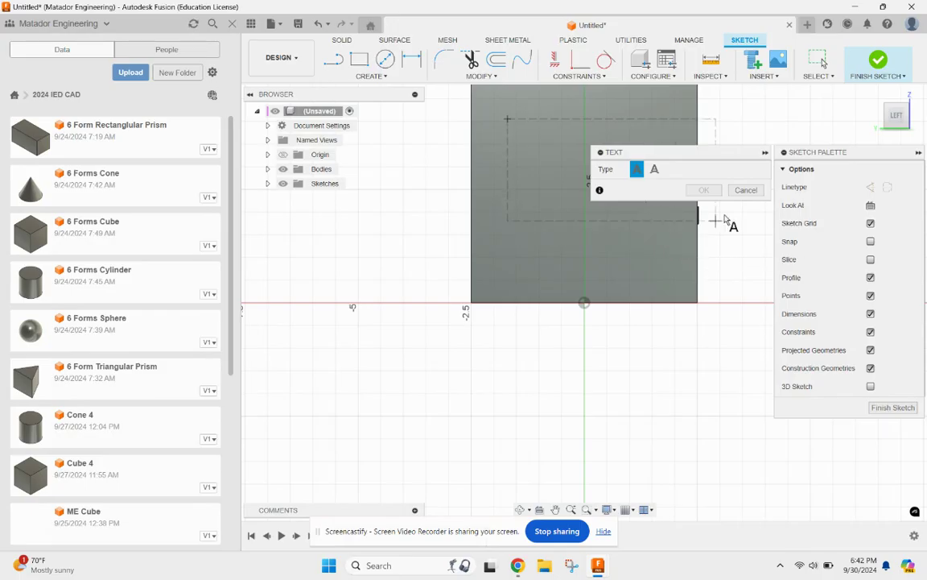
{"action": "left_click", "coordinate": [672, 233]}
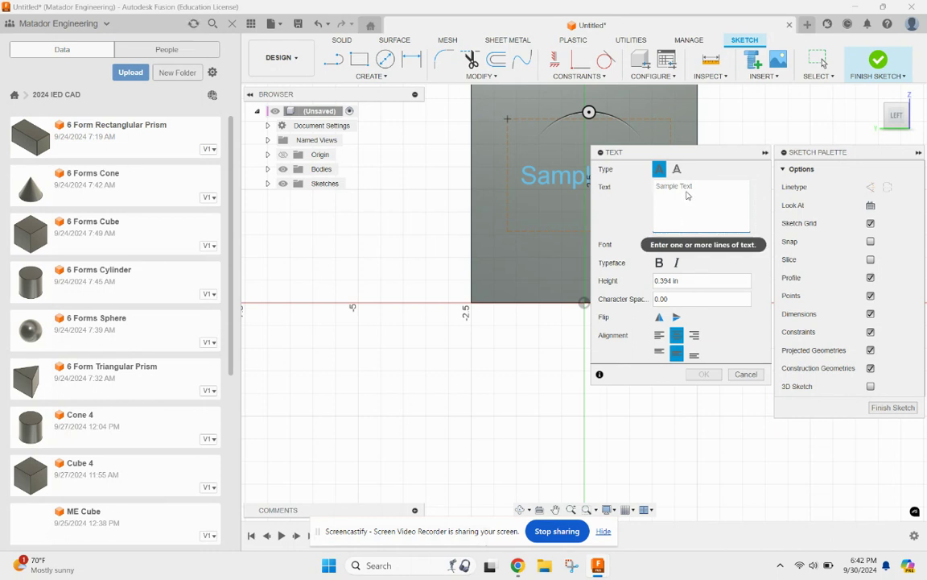
{"action": "type", "text": "I"}
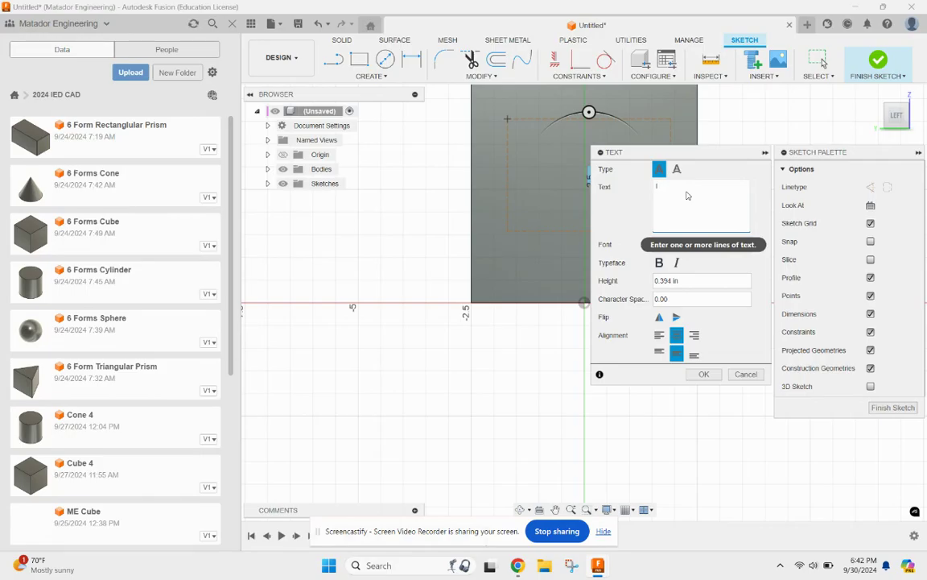
{"action": "type", "text": "want to become"}
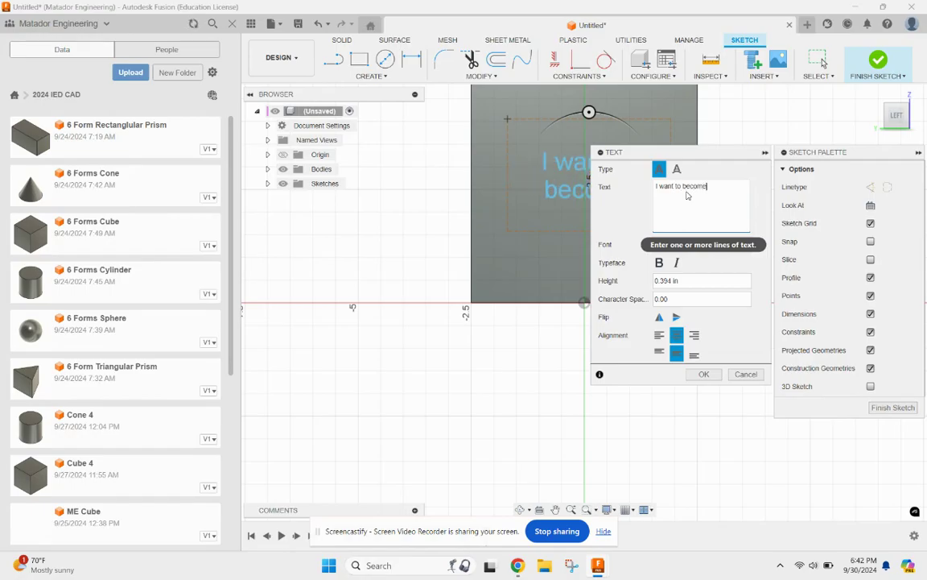
{"action": "key", "text": "Return"}
{"action": "type", "text": "an"}
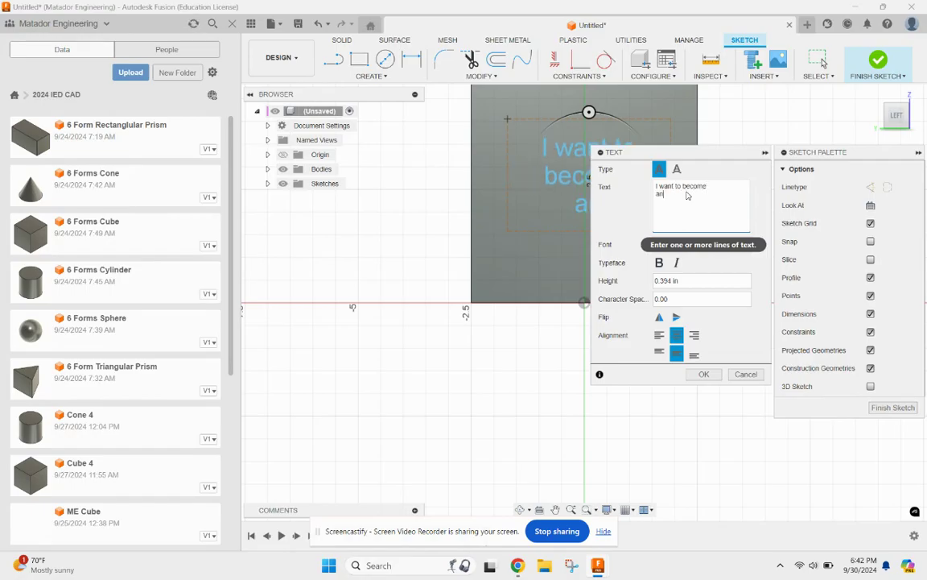
{"action": "type", "text": " Engineer"}
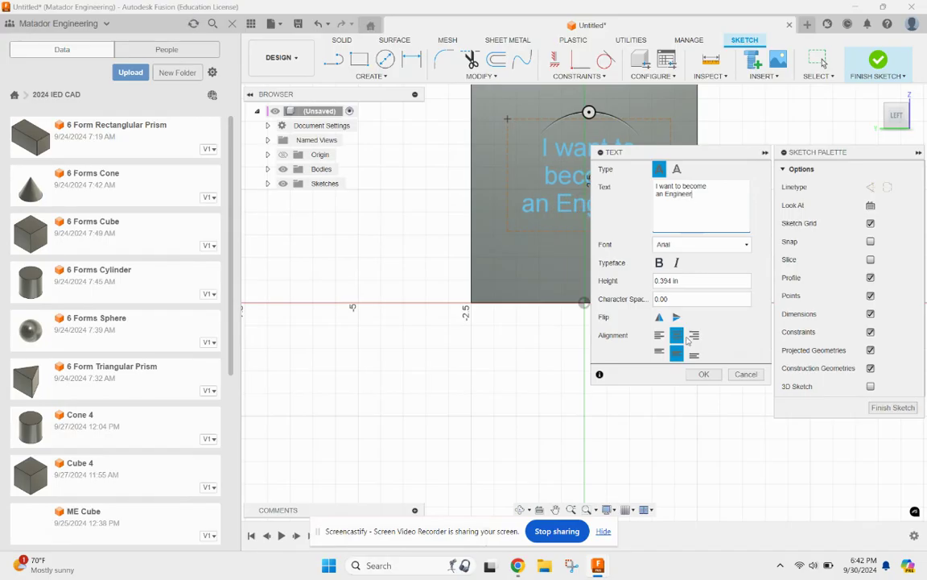
{"action": "left_click", "coordinate": [703, 374]}
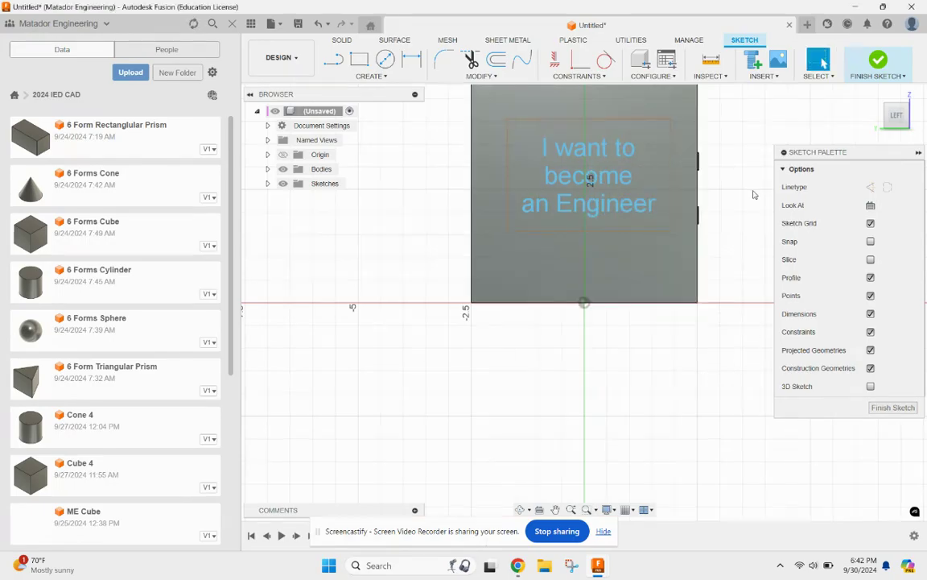
Finish the left-face sketch and extrude its text outward by 0.125 in with the Join operation.
{"action": "left_click", "coordinate": [878, 62]}
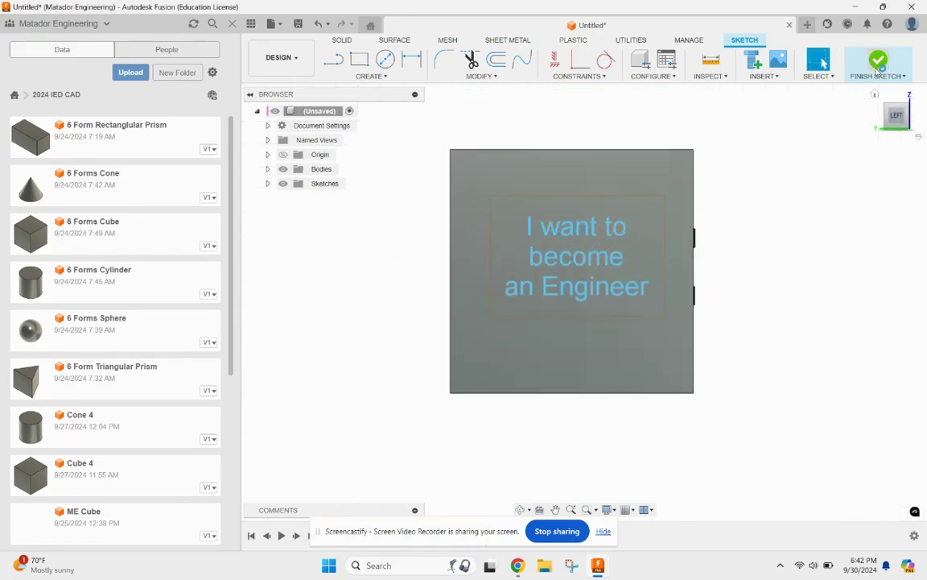
{"action": "left_click", "coordinate": [614, 284]}
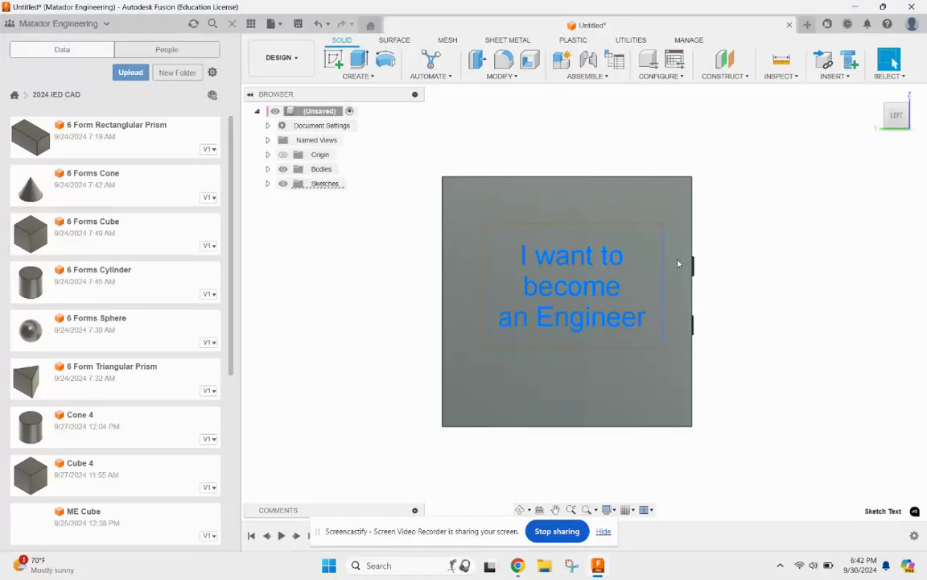
{"action": "mouse_move", "coordinate": [907, 109]}
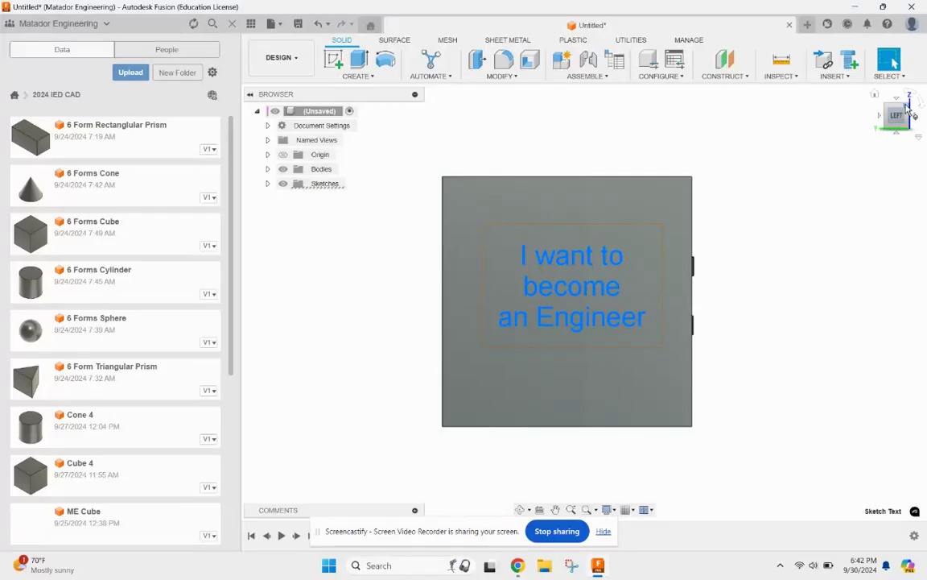
{"action": "left_click", "coordinate": [909, 108]}
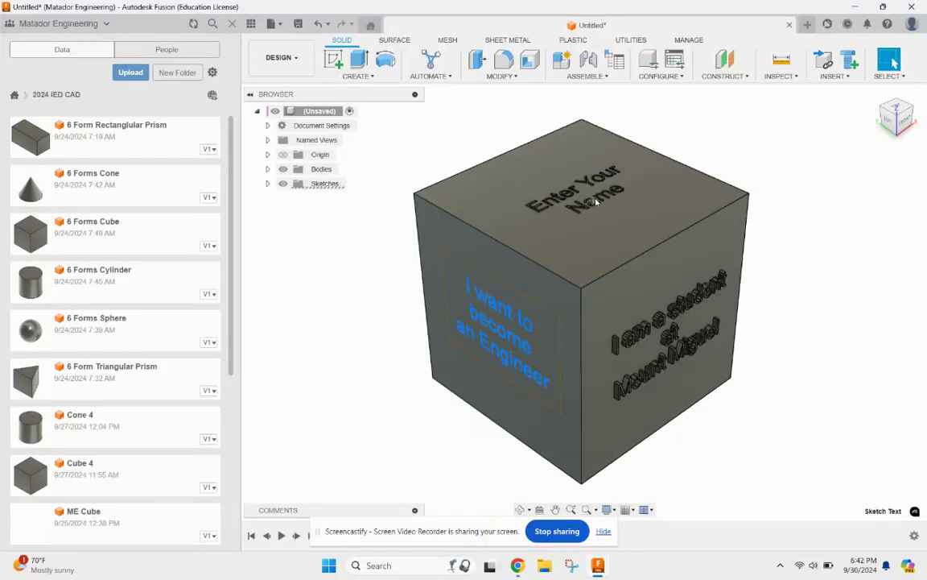
{"action": "left_click", "coordinate": [360, 59]}
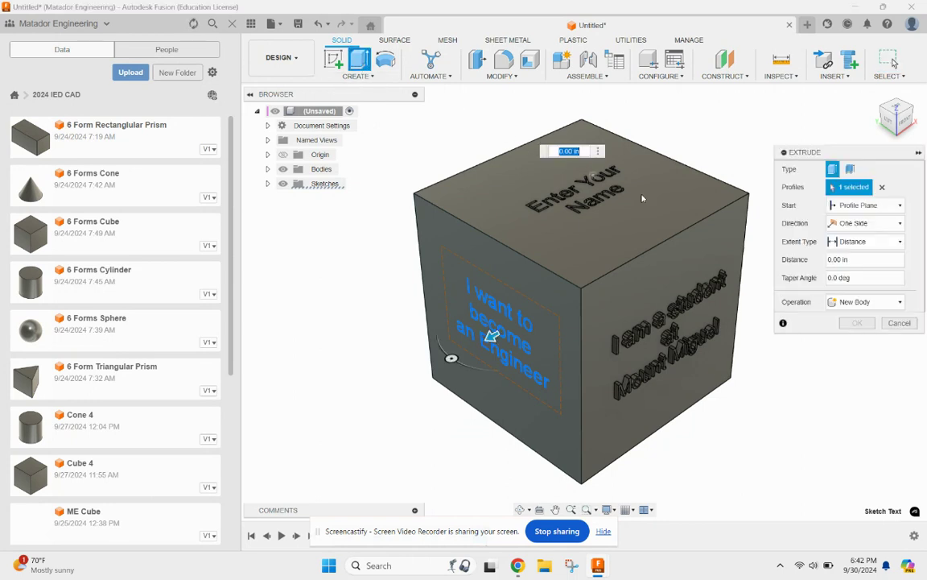
{"action": "left_click", "coordinate": [862, 260]}
{"action": "left_click_drag", "start_coordinate": [857, 260], "coordinate": [819, 263]}
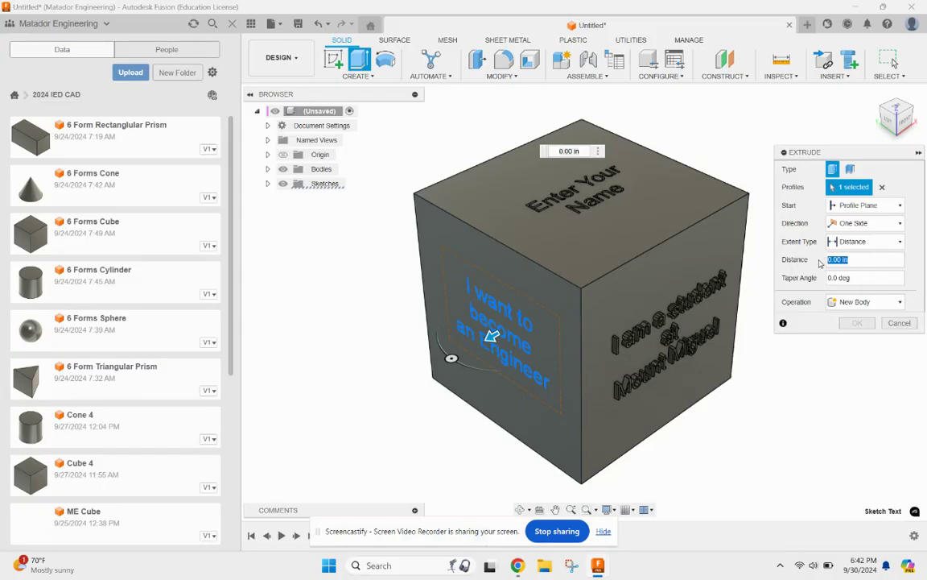
{"action": "key", "text": "BackSpace"}
{"action": "type", "text": ".125"}
{"action": "key", "text": "Tab"}
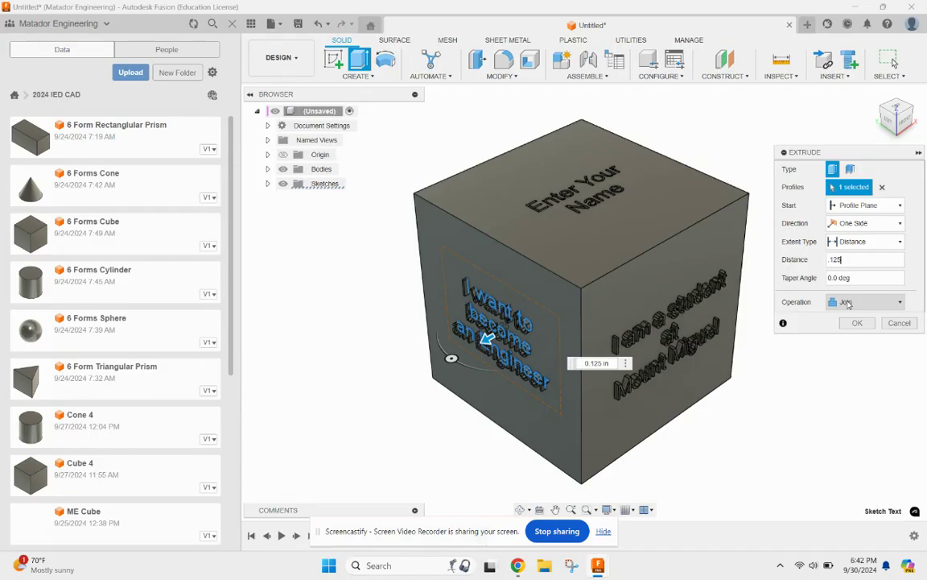
{"action": "left_click", "coordinate": [848, 303]}
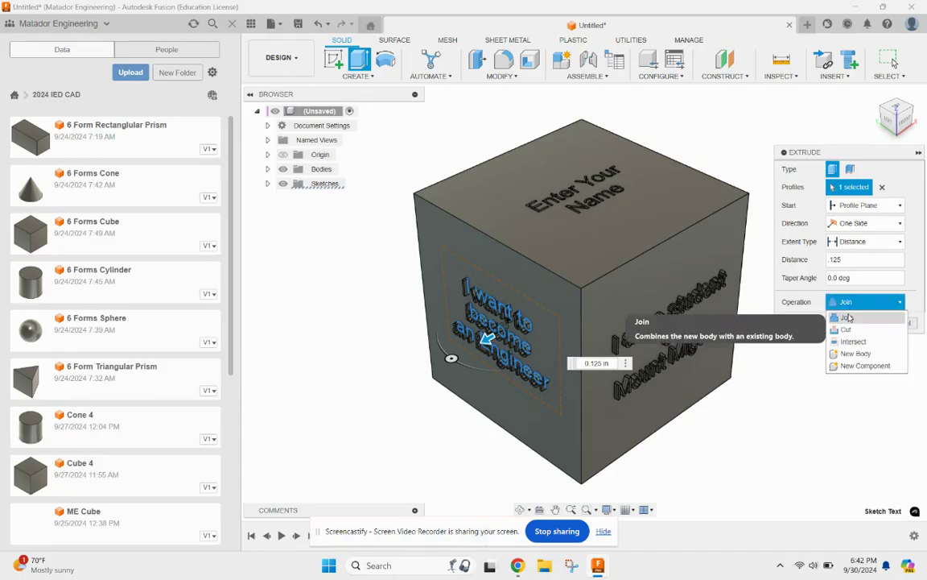
{"action": "left_click", "coordinate": [841, 314]}
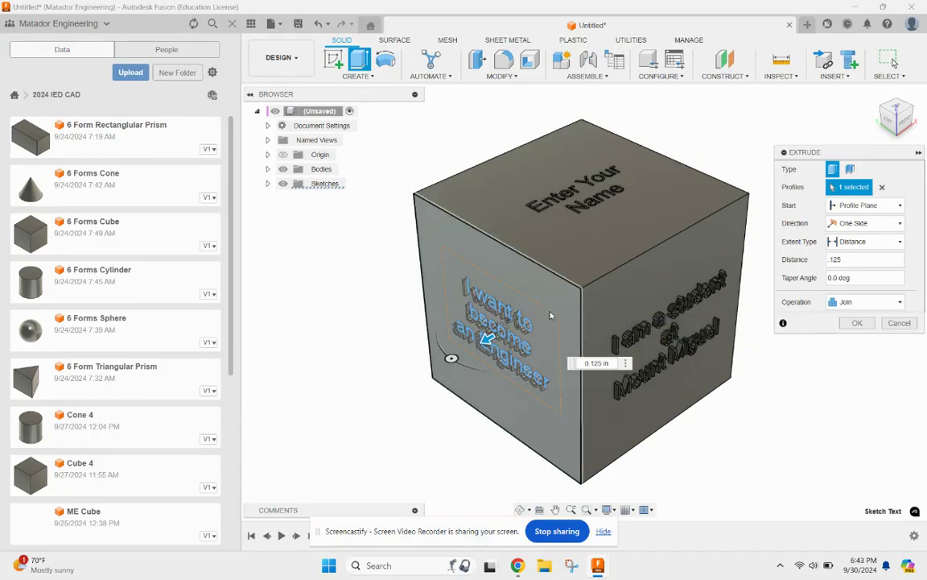
{"action": "left_click", "coordinate": [857, 322]}
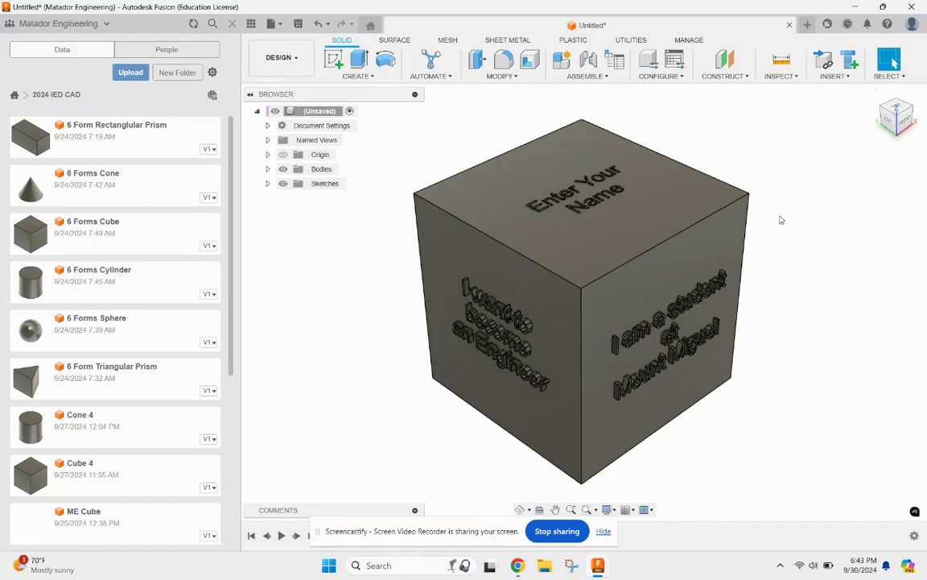
Turn to the cube's blank back face and create a sketch on it.
{"action": "left_click", "coordinate": [892, 123]}
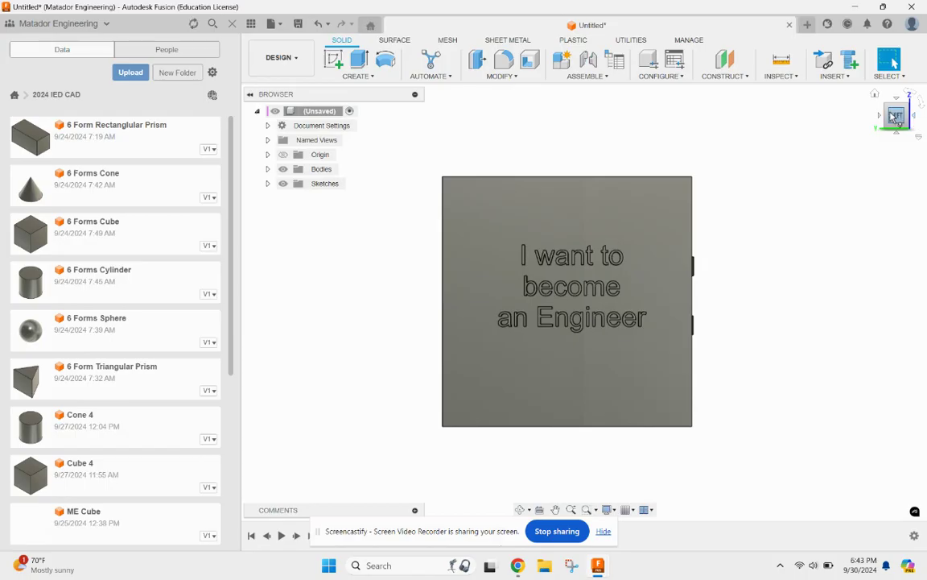
{"action": "left_click", "coordinate": [881, 118]}
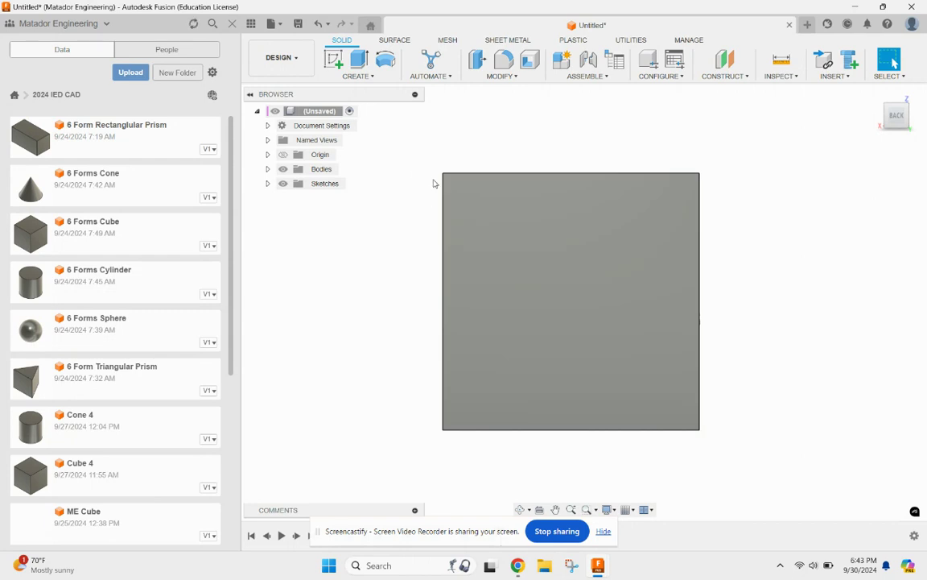
{"action": "left_click", "coordinate": [512, 250]}
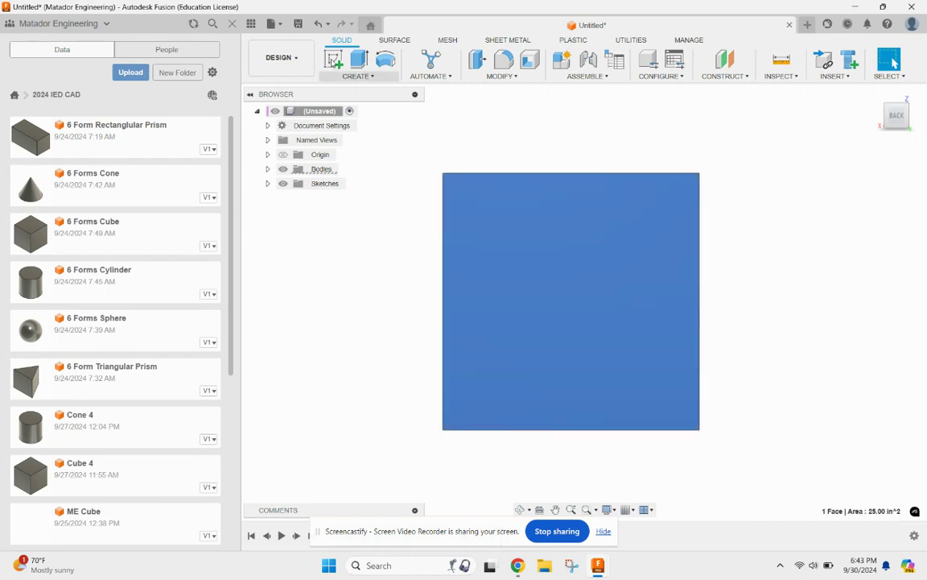
{"action": "left_click", "coordinate": [334, 59]}
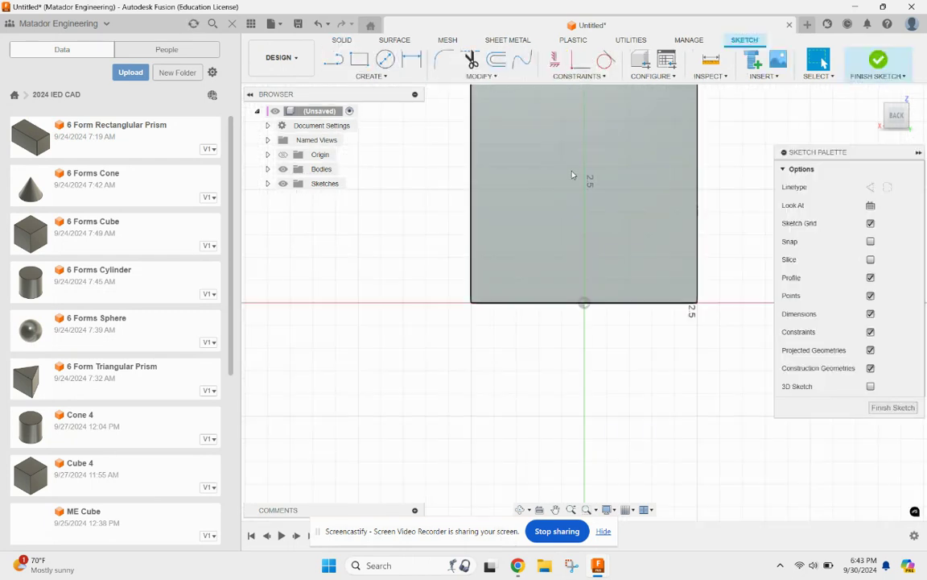
{"action": "mouse_move", "coordinate": [584, 179]}
{"action": "middle_mouse_down"}
{"action": "mouse_move", "coordinate": [564, 182]}
{"action": "mouse_move", "coordinate": [522, 248]}
{"action": "middle_mouse_up"}
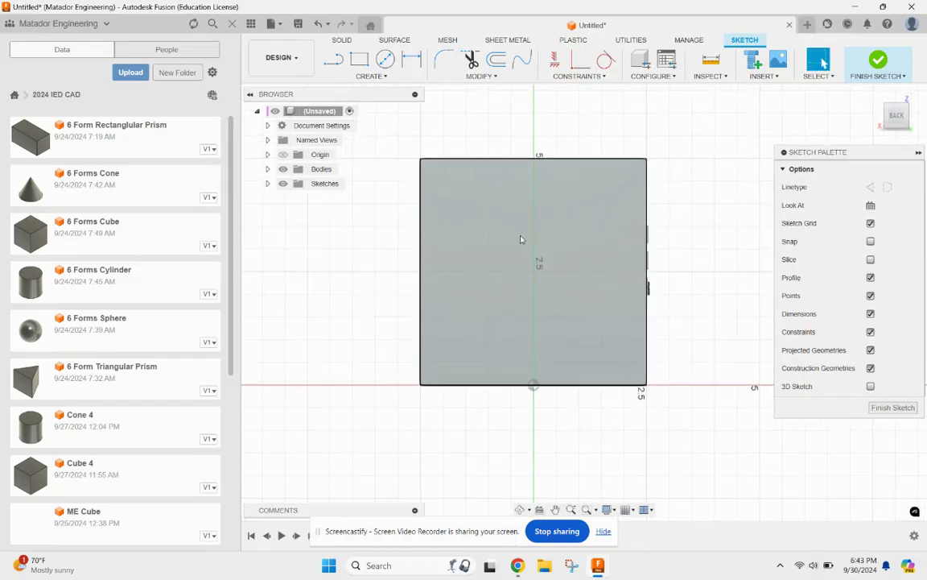
Sketch a circle in the upper-left area of the back face.
{"action": "left_click", "coordinate": [385, 58]}
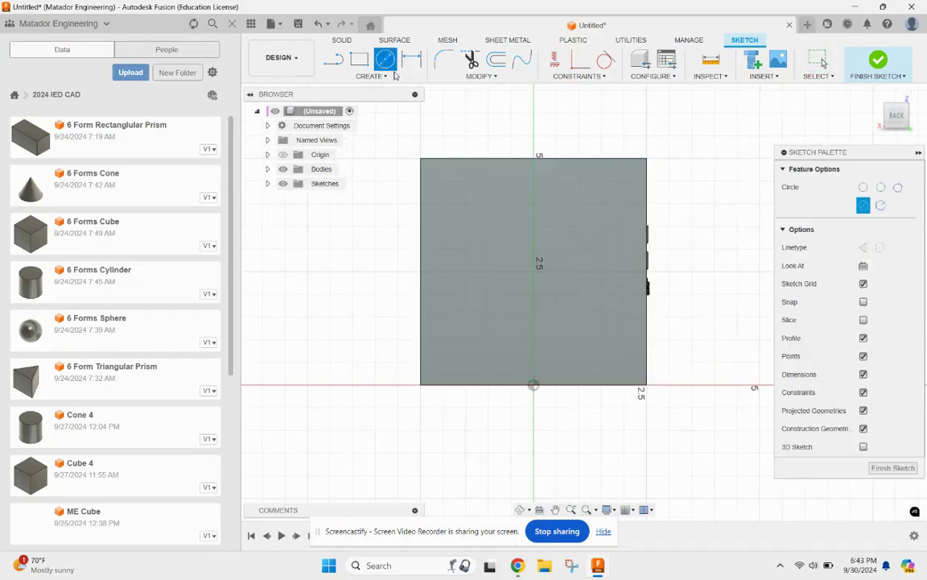
{"action": "left_click", "coordinate": [477, 226]}
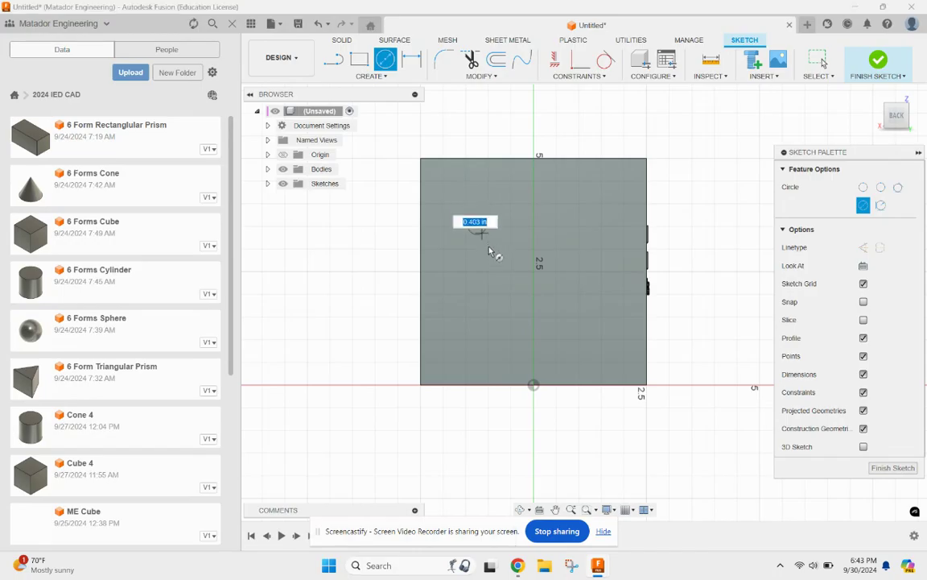
{"action": "left_click", "coordinate": [496, 257]}
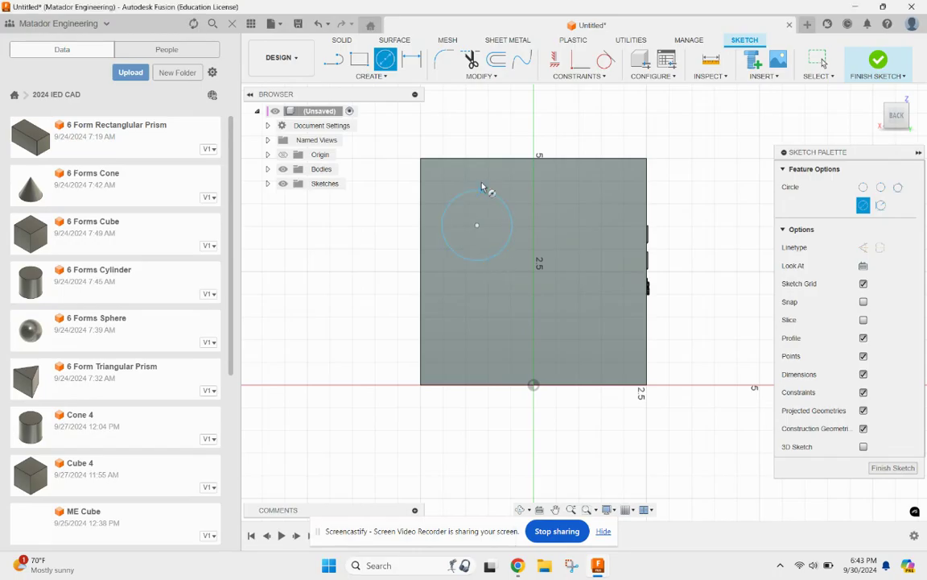
Sketch a short sloping line below the circle and continue it as a tangent arc ending on the vertical axis.
{"action": "left_click", "coordinate": [334, 60]}
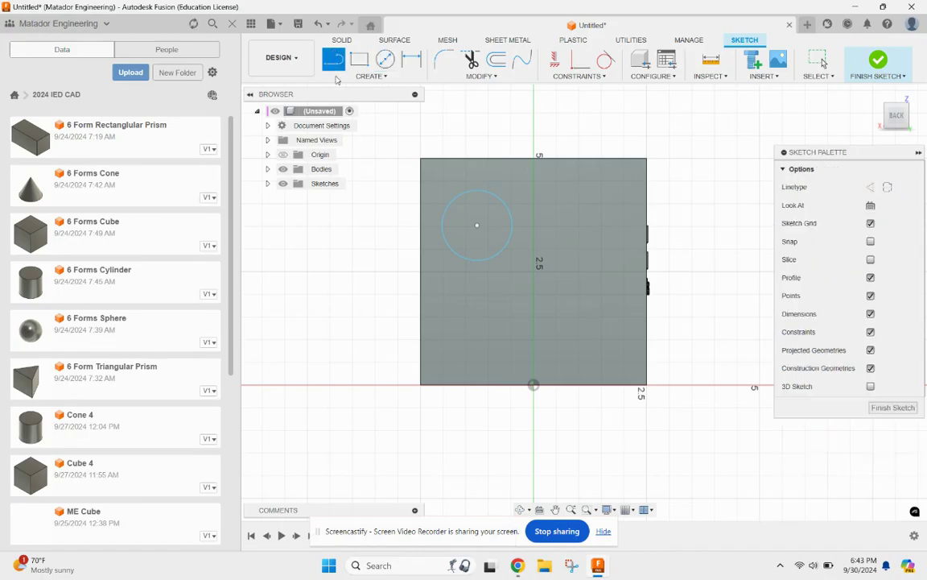
{"action": "left_click", "coordinate": [469, 278]}
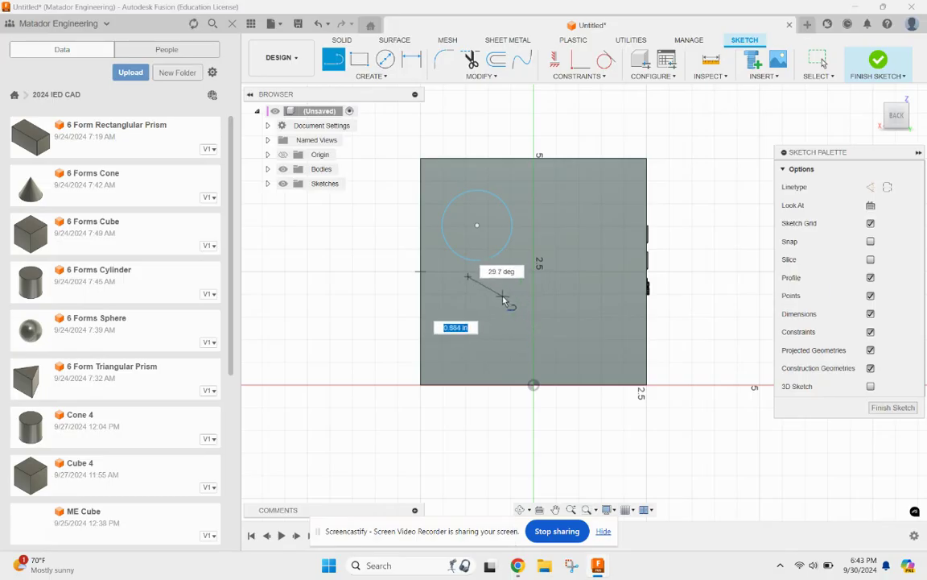
{"action": "left_click", "coordinate": [503, 297]}
{"action": "left_click_drag", "start_coordinate": [520, 306], "coordinate": [534, 306]}
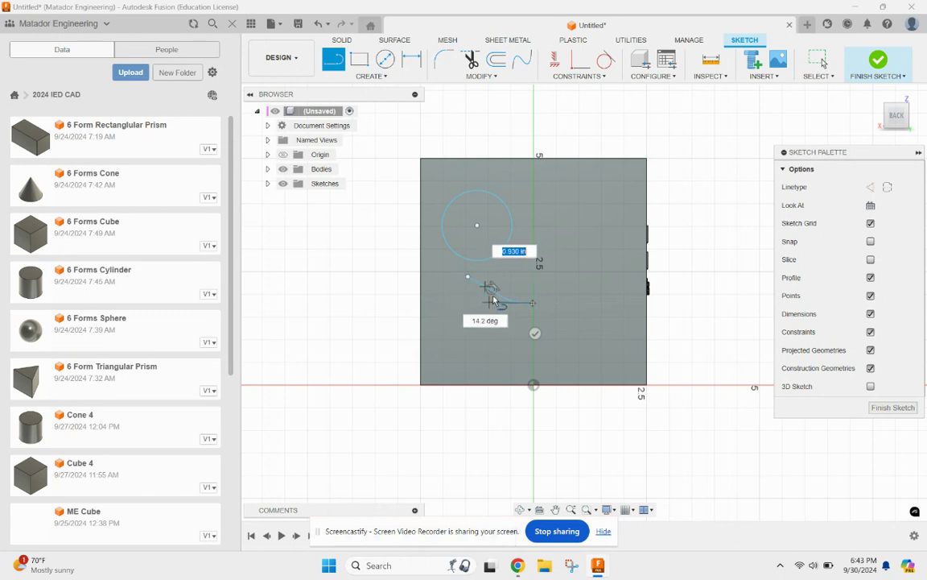
{"action": "key", "text": "Escape"}
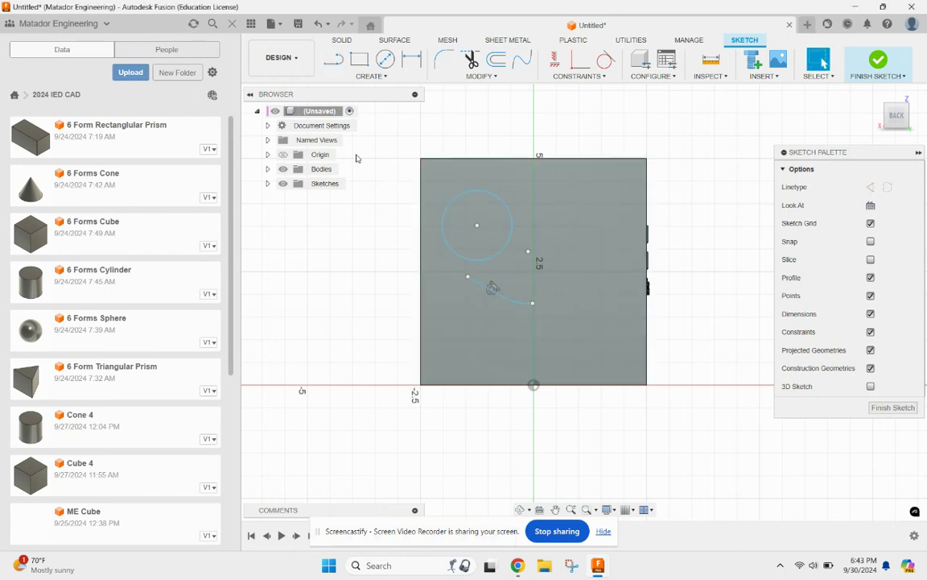
From the first curve's left end, sketch a steeper line with a tangent arc ending on the vertical axis below the first arc.
{"action": "left_click", "coordinate": [333, 59]}
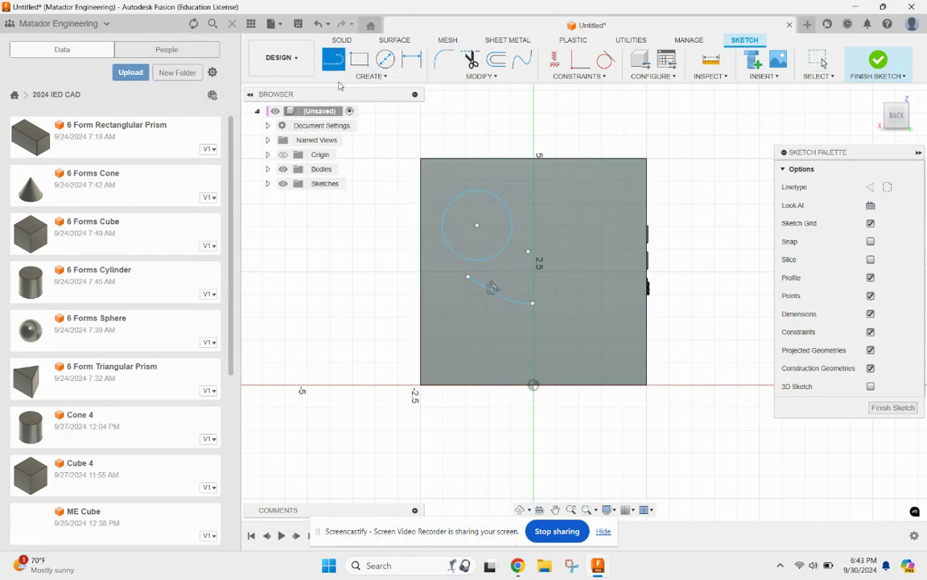
{"action": "left_click", "coordinate": [468, 276]}
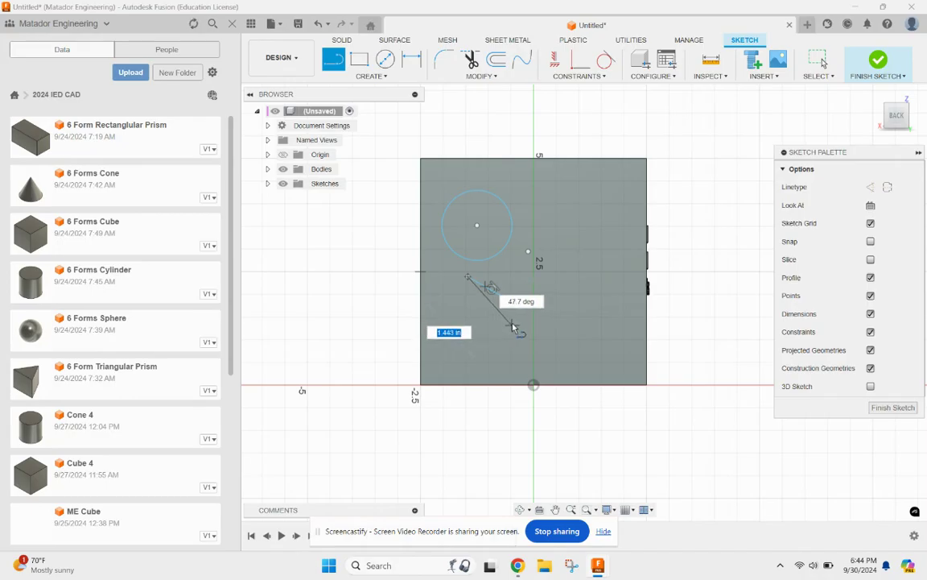
{"action": "left_click", "coordinate": [497, 314]}
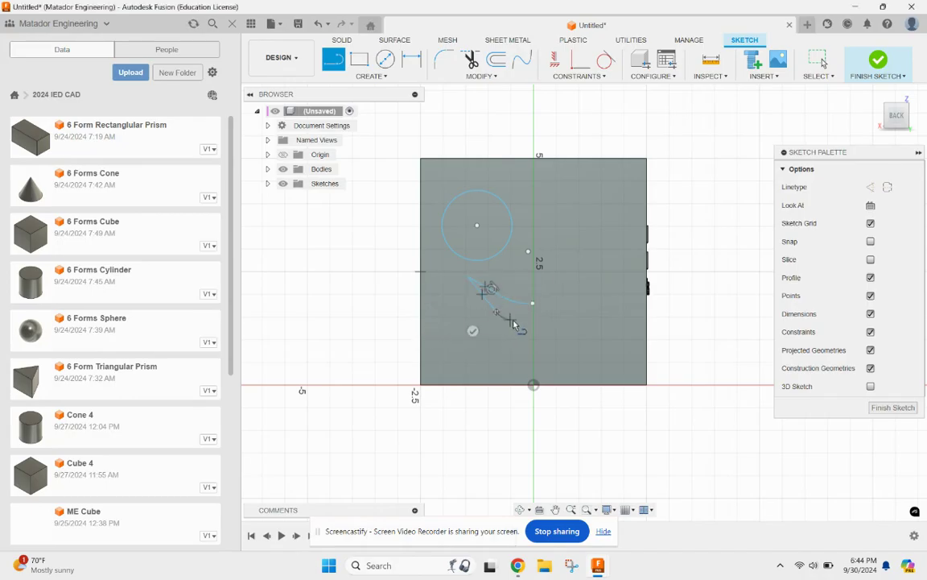
{"action": "left_click_drag", "start_coordinate": [518, 325], "coordinate": [533, 329]}
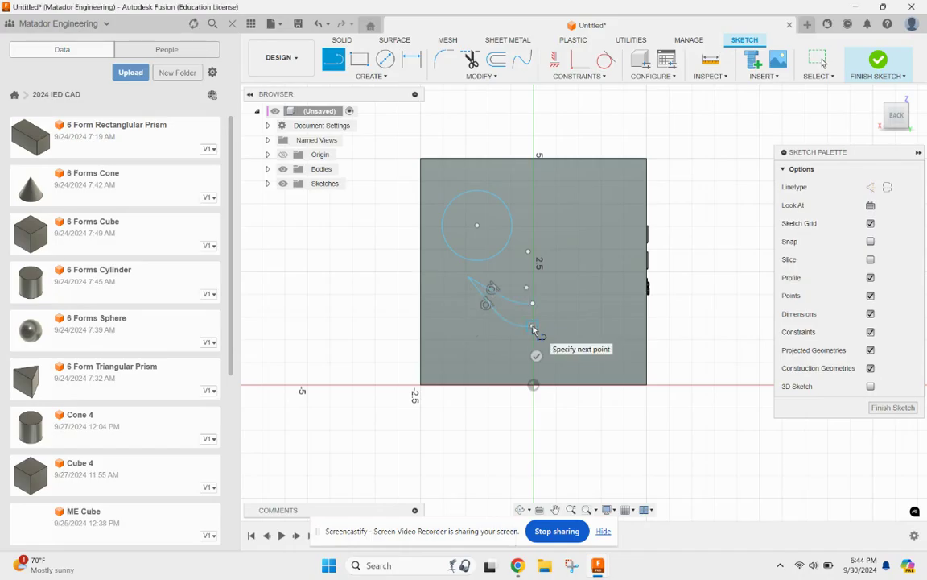
Close the half-mouth outline with a line about 0.5 in long joining the two arc ends near the vertical axis.
{"action": "key", "text": "Escape"}
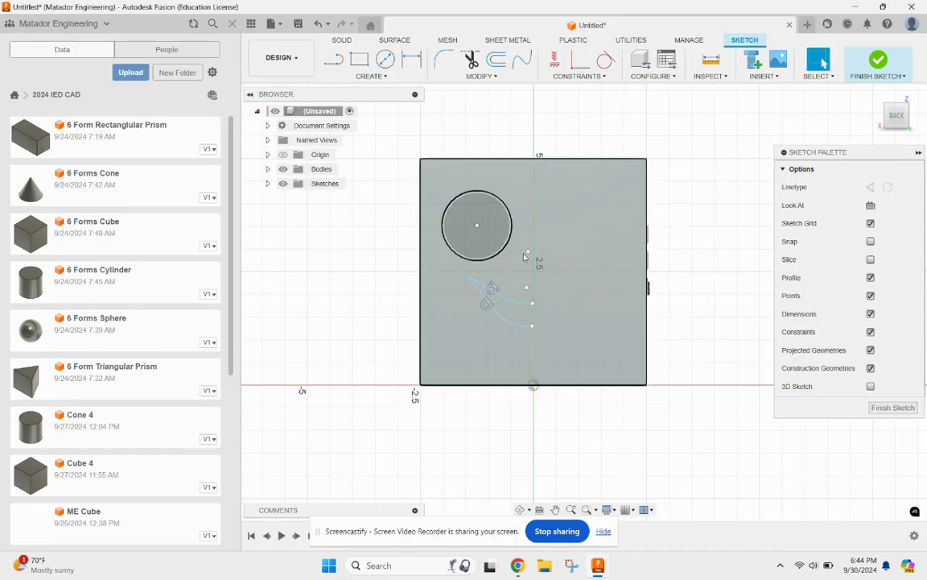
{"action": "key", "text": "l"}
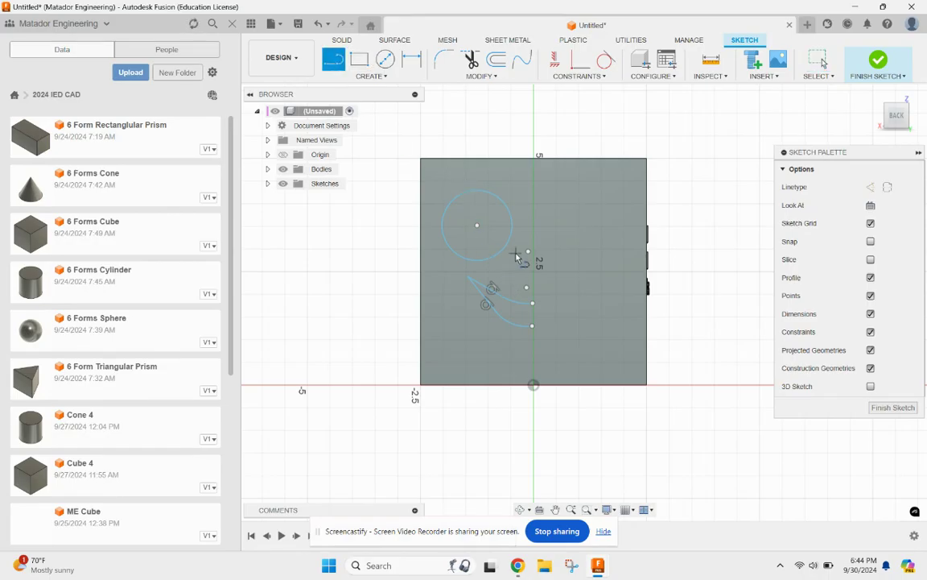
{"action": "left_click", "coordinate": [533, 307]}
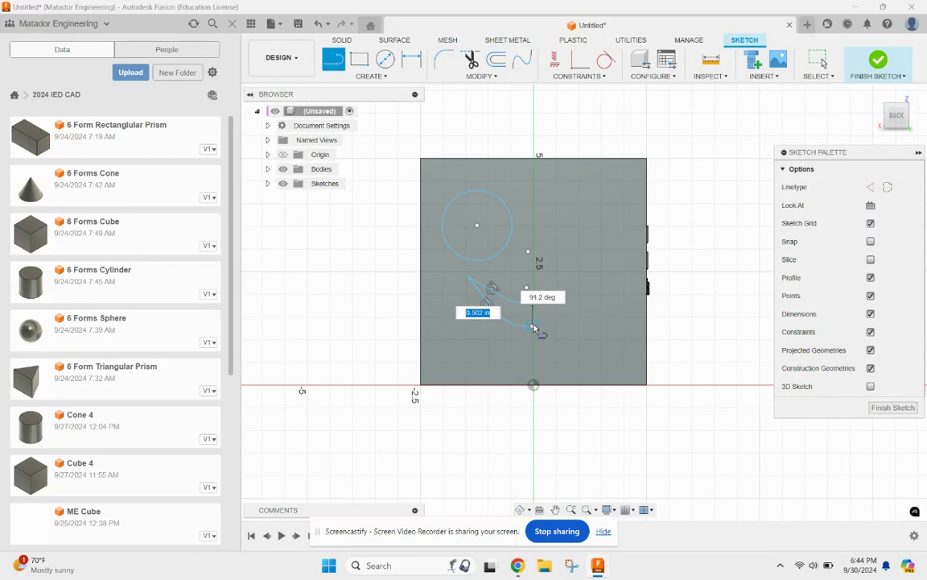
{"action": "left_click", "coordinate": [533, 327]}
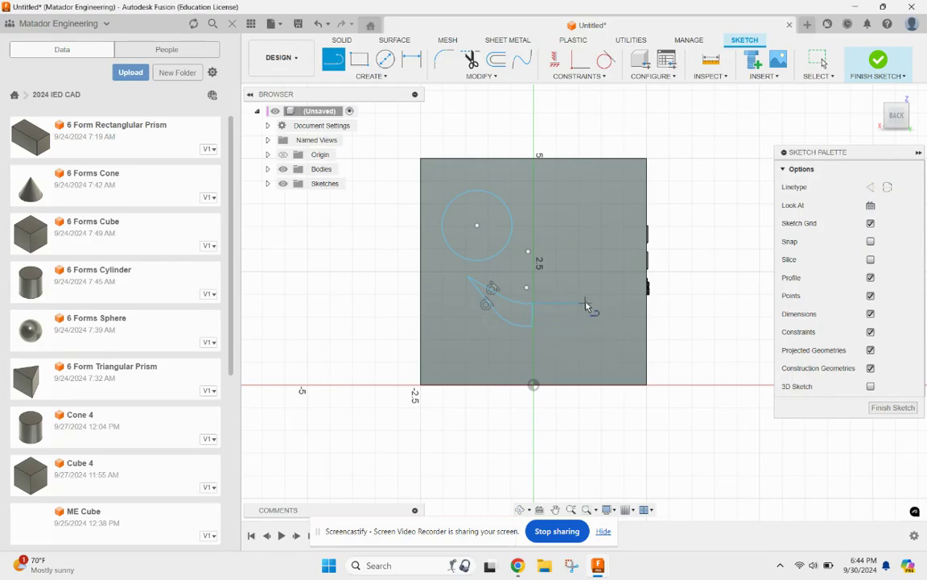
{"action": "key", "text": "Escape"}
{"action": "key", "text": "Escape"}
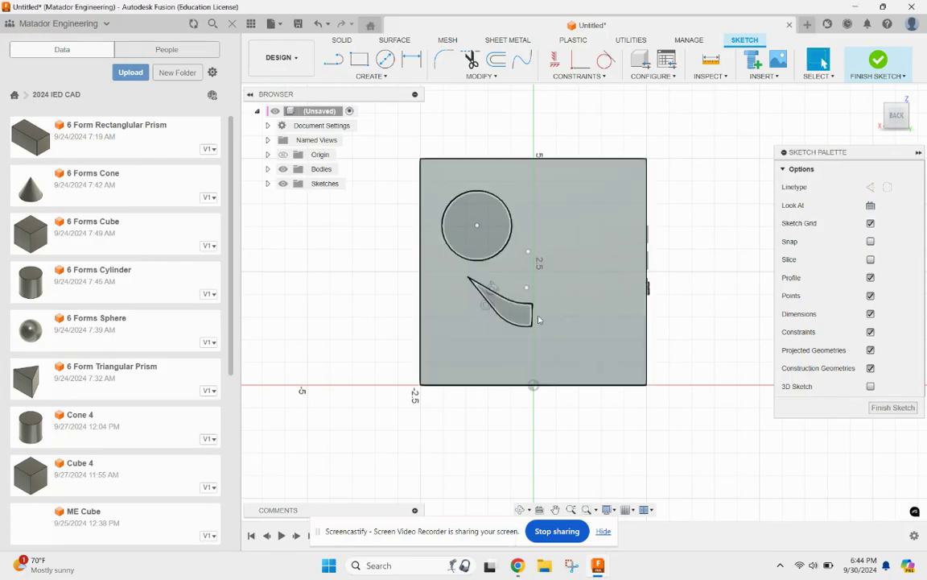
Constrain the half-mouth's closing line to be vertical.
{"action": "left_click", "coordinate": [534, 320]}
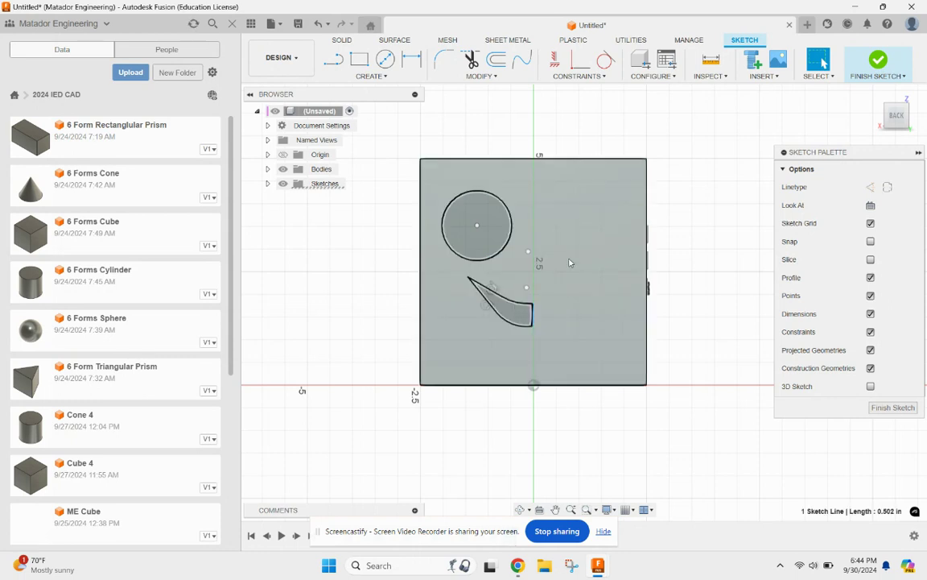
{"action": "left_click", "coordinate": [604, 77]}
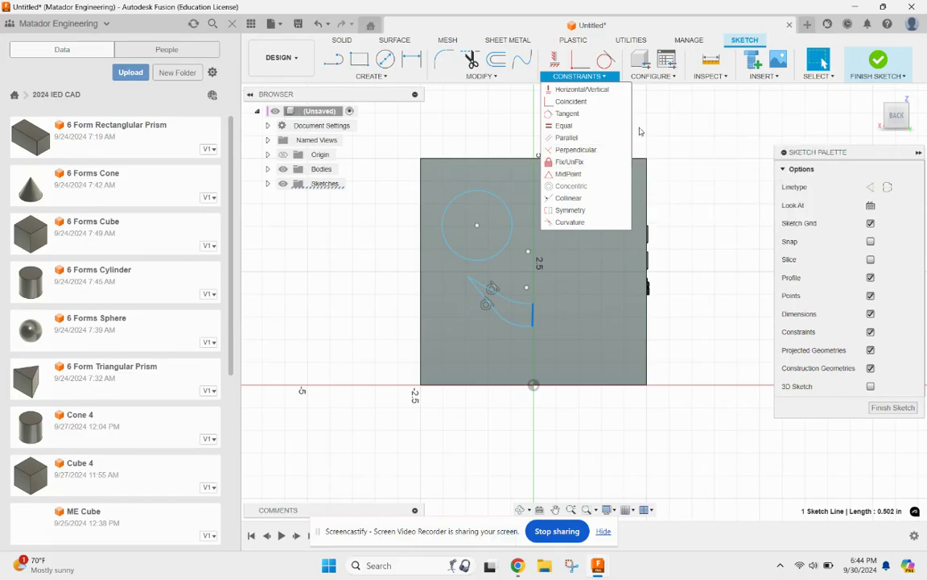
{"action": "left_click", "coordinate": [555, 61]}
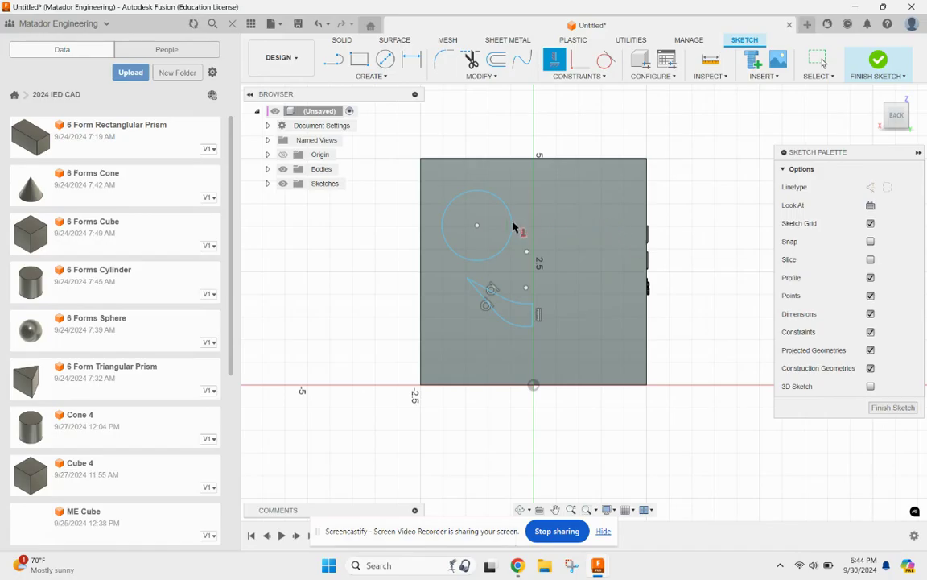
{"action": "key", "text": "Escape"}
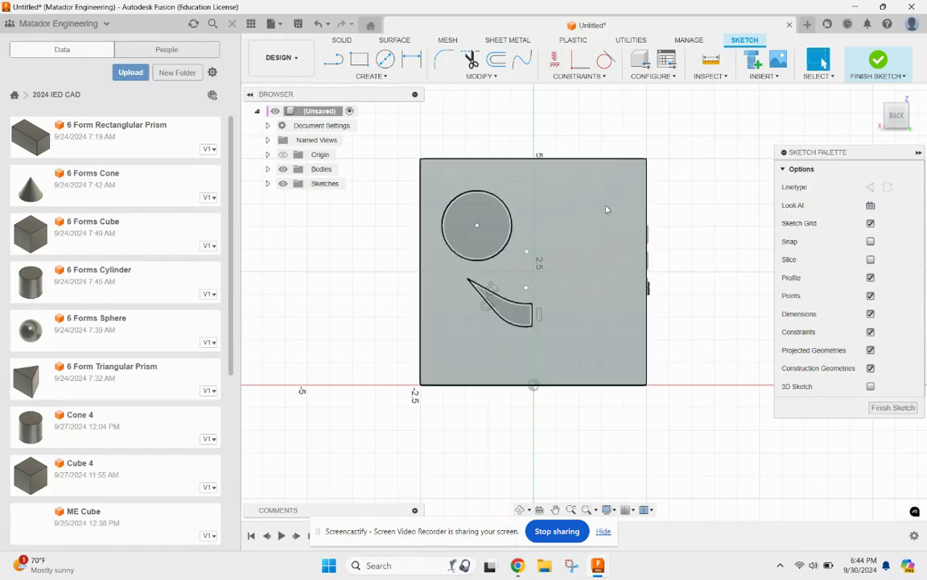
Mirror the circle and half-mouth outline about the vertical closing line, and finish the sketch.
{"action": "left_click", "coordinate": [508, 220]}
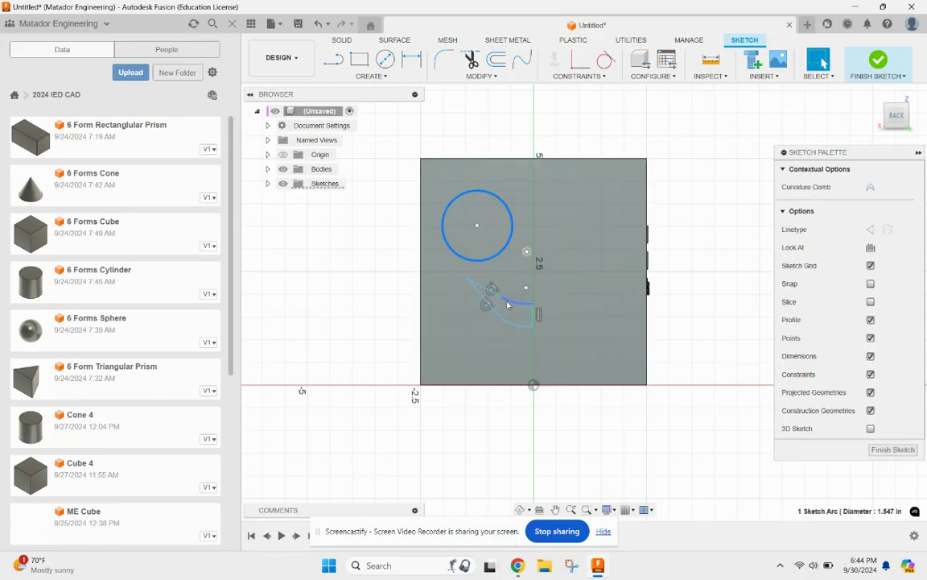
{"action": "left_click", "coordinate": [461, 275]}
{"action": "mouse_move", "coordinate": [446, 264]}
{"action": "left_mouse_down"}
{"action": "mouse_move", "coordinate": [497, 325]}
{"action": "mouse_move", "coordinate": [542, 345]}
{"action": "left_mouse_up"}
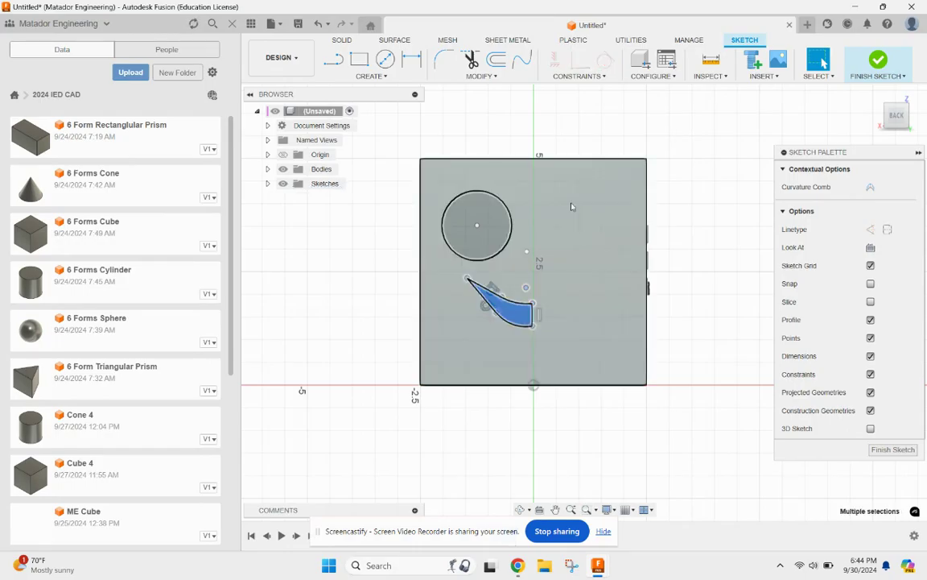
{"action": "left_click", "coordinate": [510, 221]}
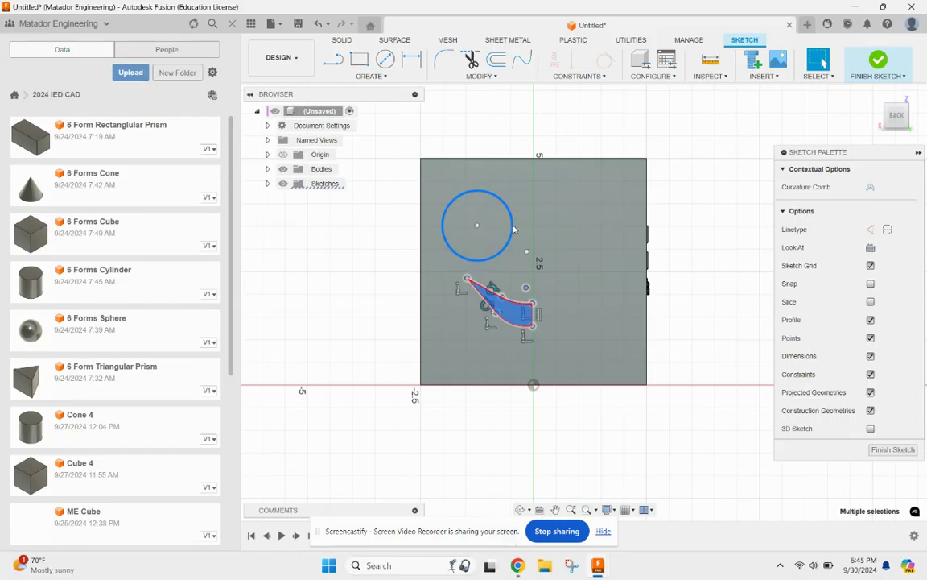
{"action": "left_click", "coordinate": [515, 229]}
{"action": "left_click", "coordinate": [375, 77]}
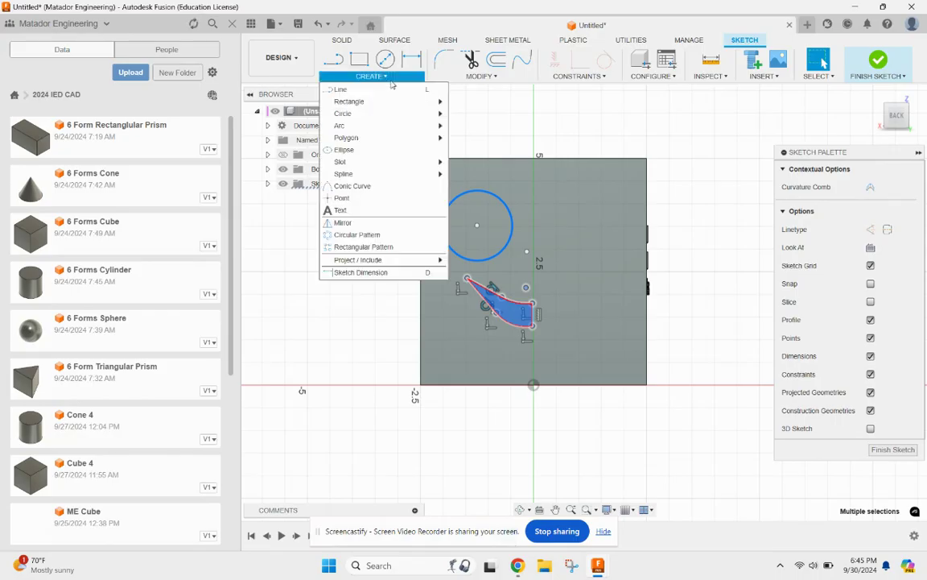
{"action": "left_click", "coordinate": [391, 223]}
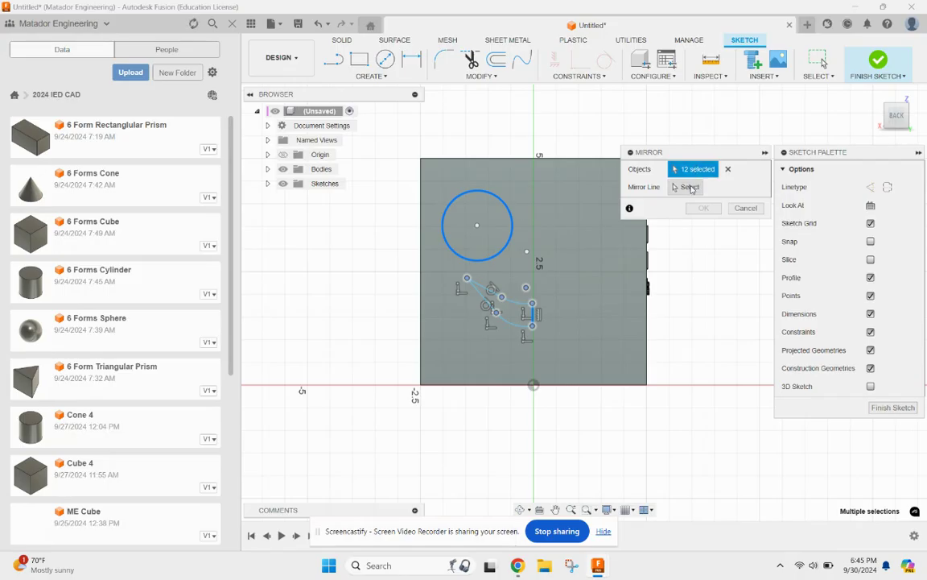
{"action": "left_click", "coordinate": [533, 320]}
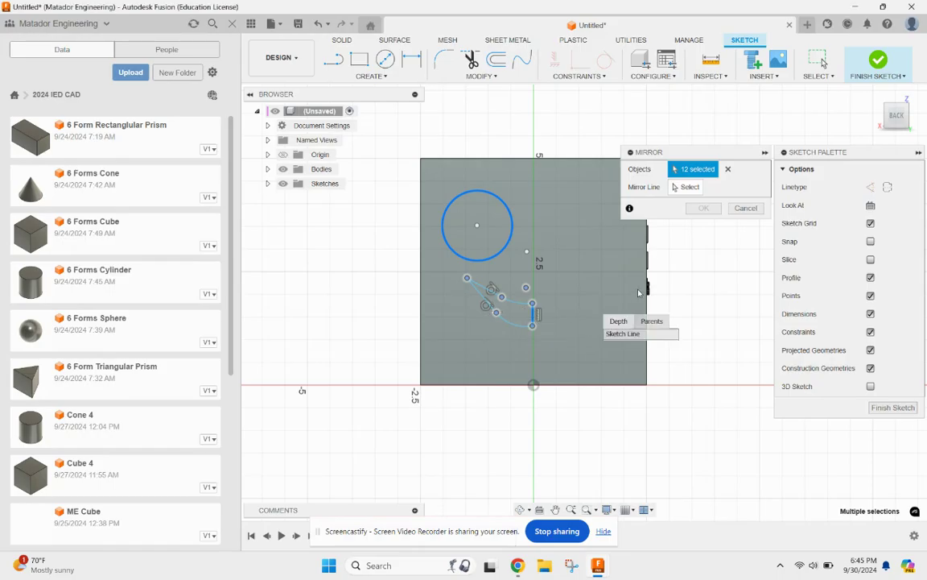
{"action": "left_click", "coordinate": [535, 319]}
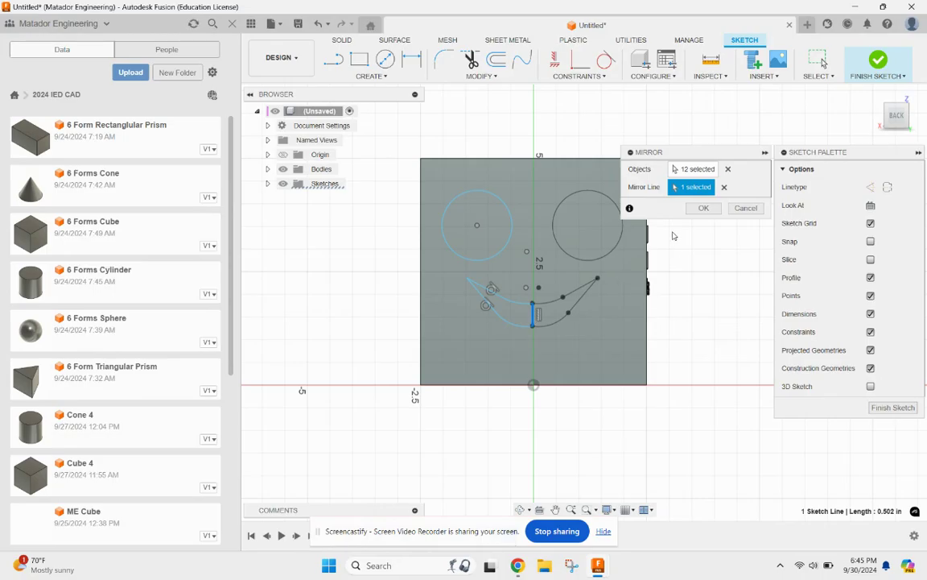
{"action": "left_click", "coordinate": [704, 207]}
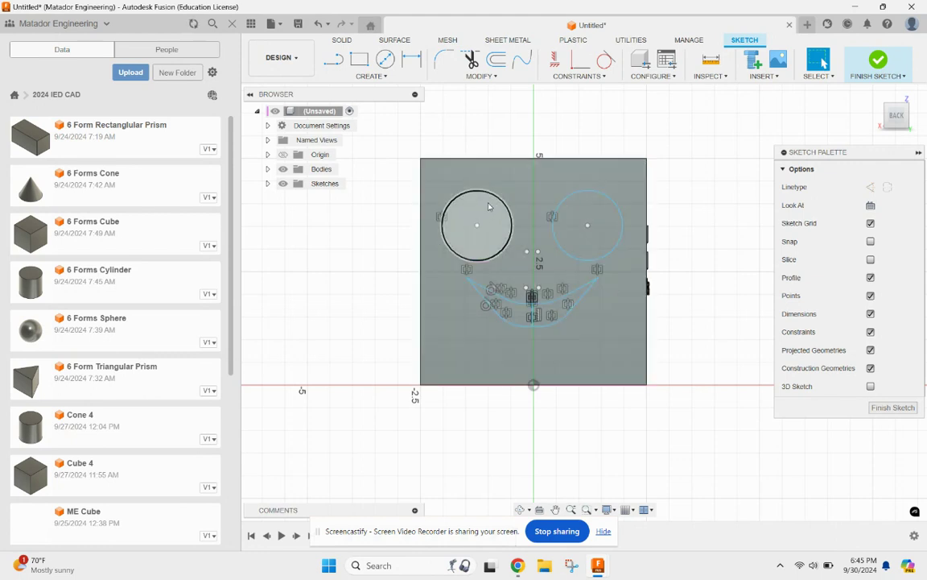
{"action": "left_click", "coordinate": [879, 61]}
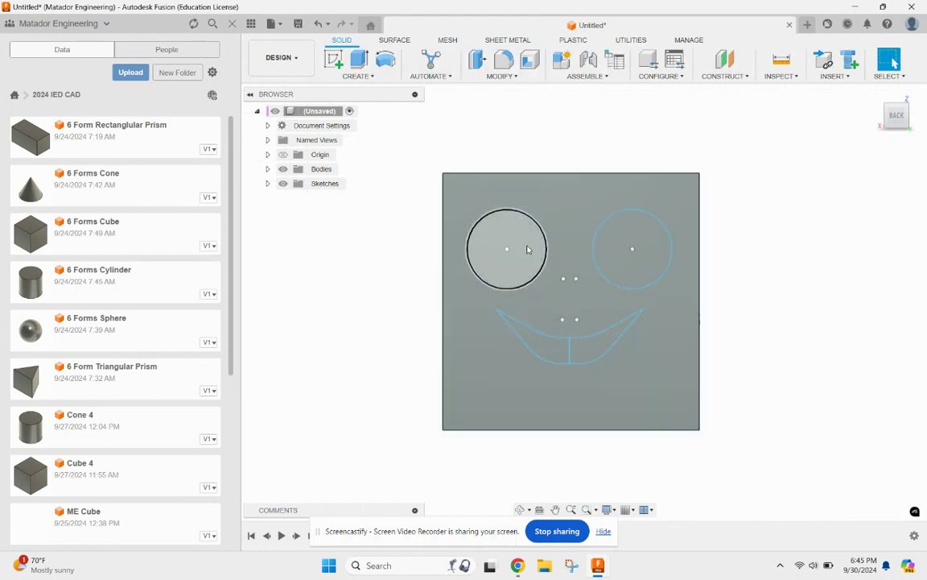
{"action": "left_click", "coordinate": [527, 249]}
{"action": "left_click", "coordinate": [620, 231]}
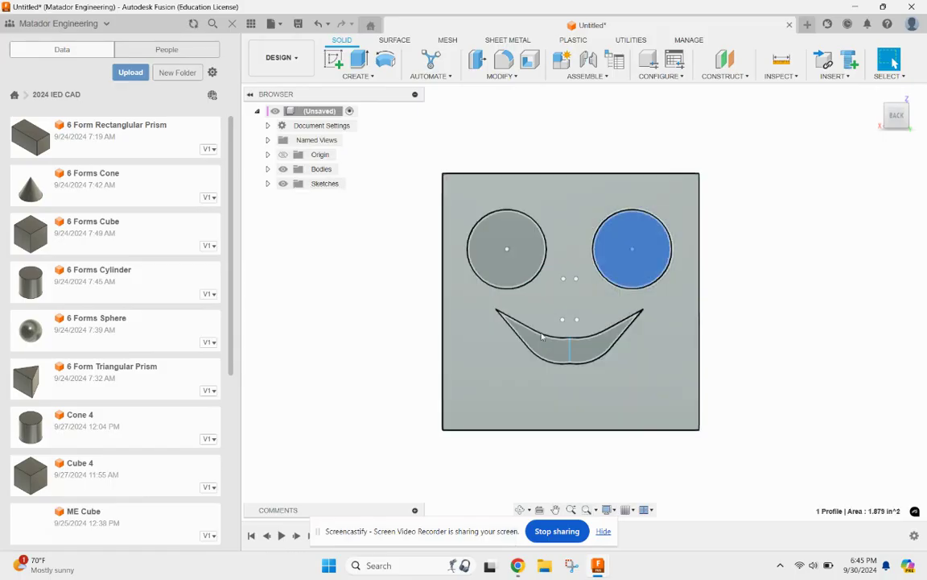
{"action": "left_click", "coordinate": [541, 348]}
{"action": "left_click", "coordinate": [587, 356]}
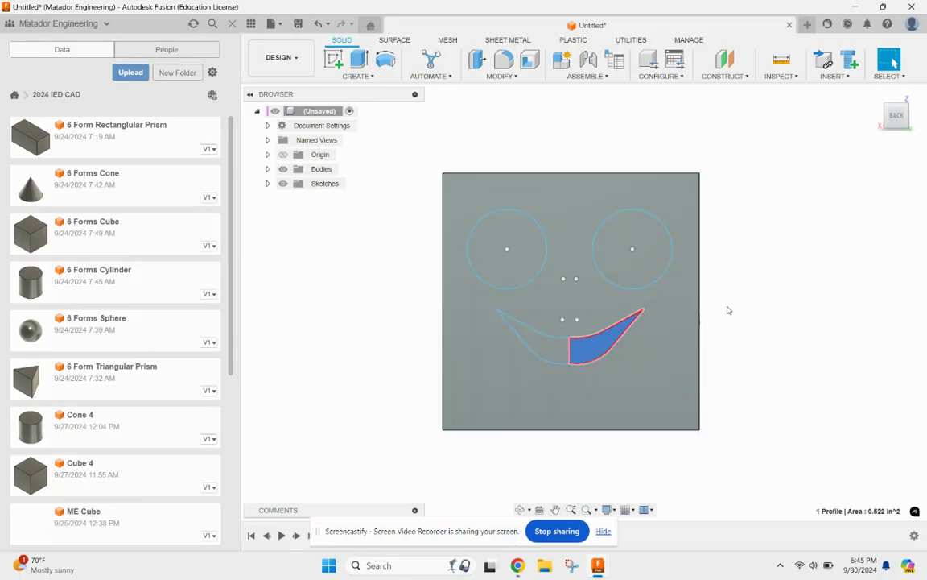
{"action": "left_click", "coordinate": [560, 356], "text": "ctrl"}
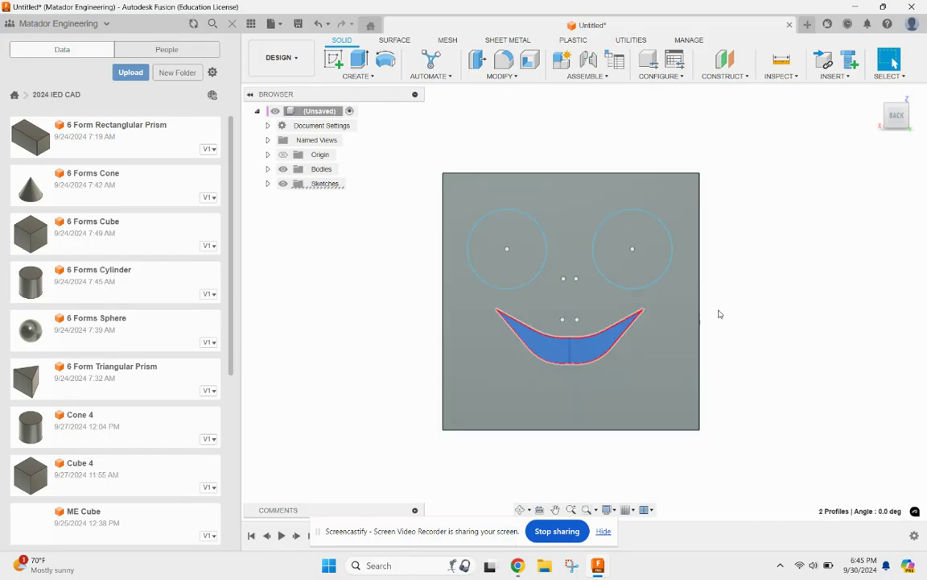
Extrude both eye circles and both mouth halves 0.125 in outward from the back face, joined to the cube.
{"action": "left_click", "coordinate": [663, 252]}
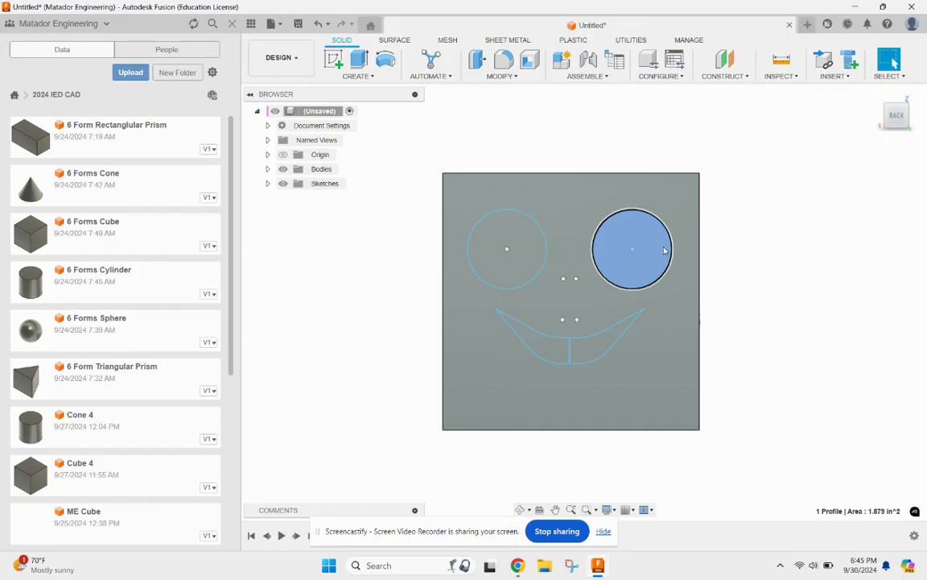
{"action": "left_click", "coordinate": [475, 240], "text": "ctrl"}
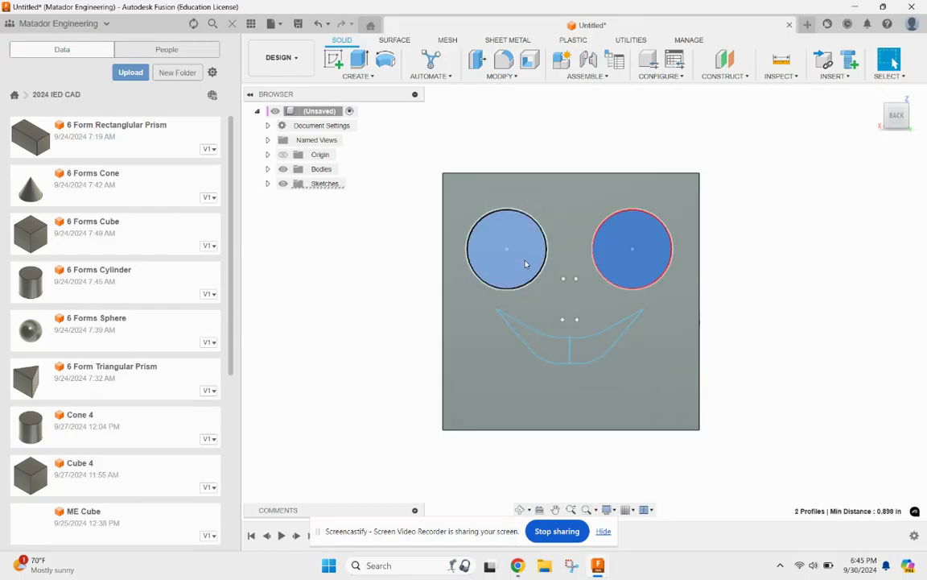
{"action": "left_click", "coordinate": [547, 355], "text": "ctrl"}
{"action": "left_click", "coordinate": [600, 342], "text": "ctrl"}
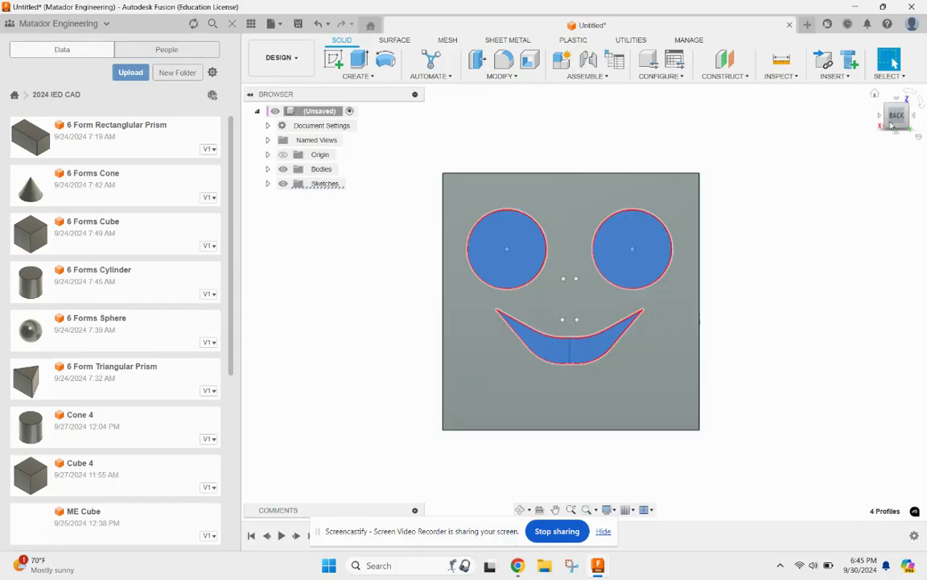
{"action": "left_click", "coordinate": [360, 60]}
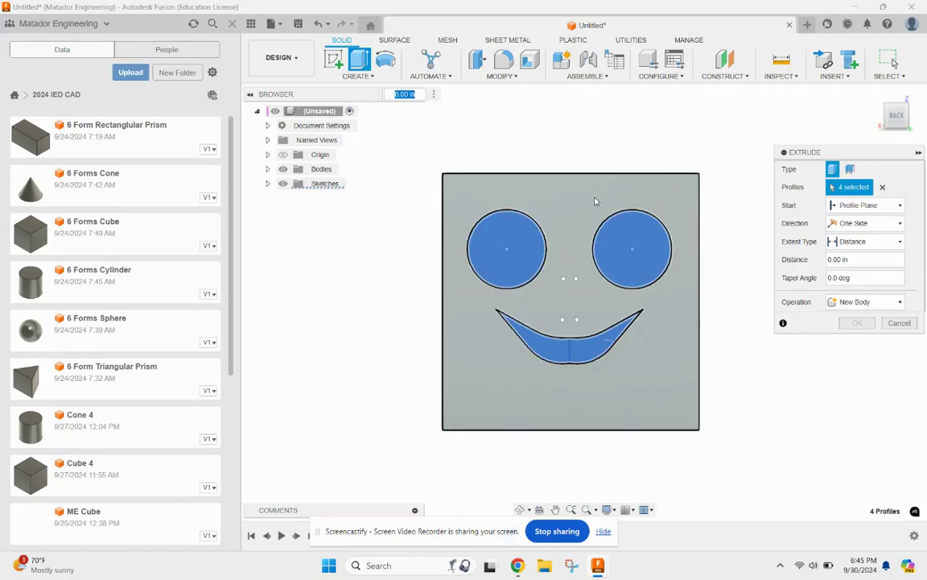
{"action": "left_click", "coordinate": [843, 303]}
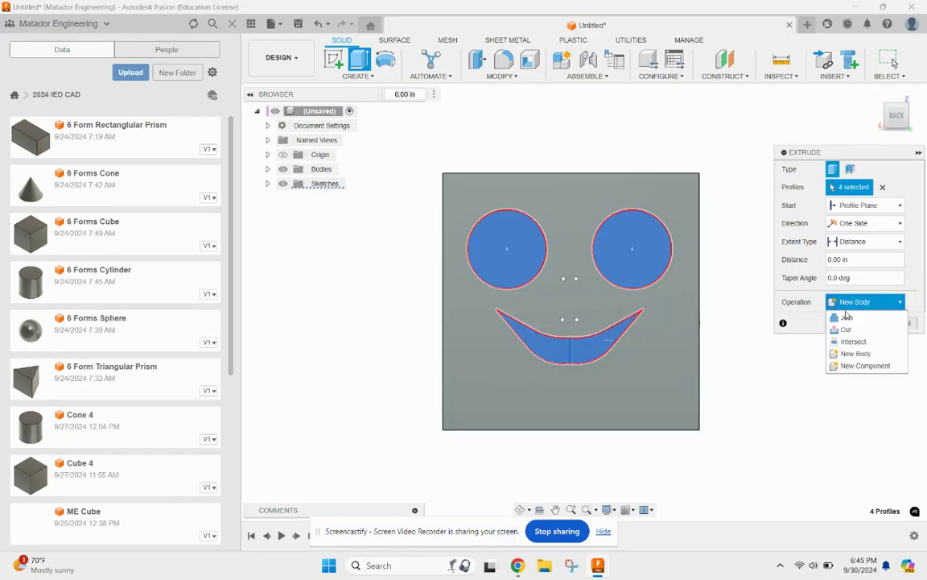
{"action": "left_click", "coordinate": [846, 317]}
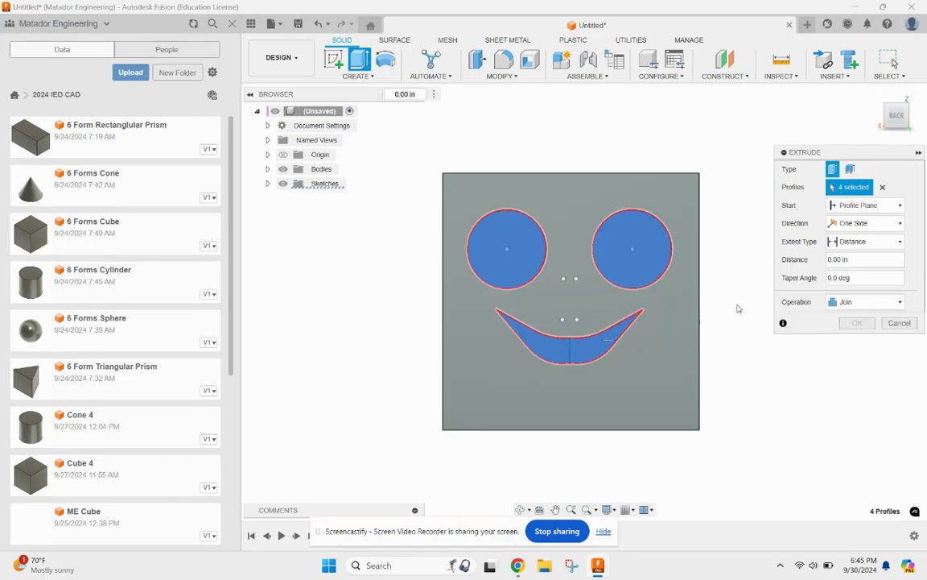
{"action": "left_click", "coordinate": [855, 259]}
{"action": "key", "text": "BackSpace"}
{"action": "type", "text": ".125"}
{"action": "key", "text": "Return"}
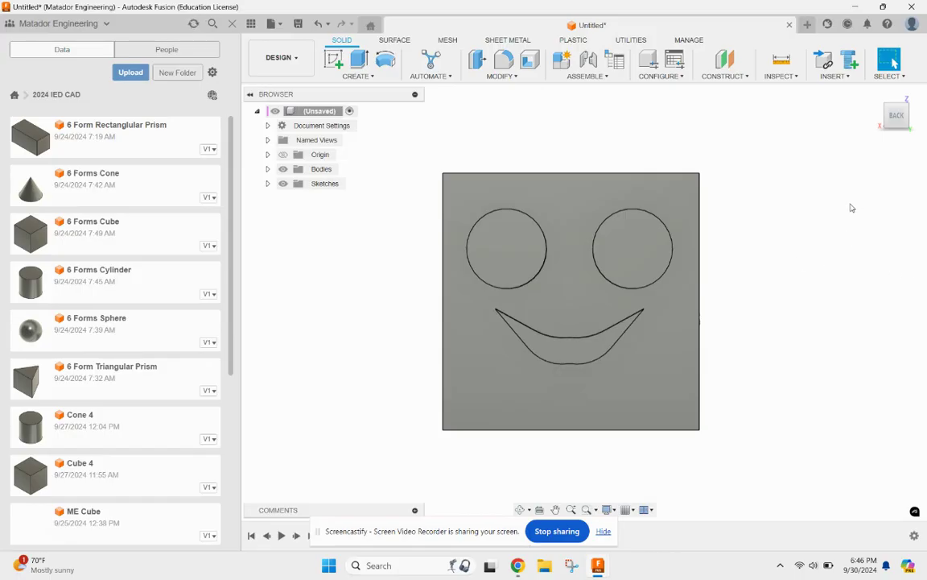
{"action": "left_click", "coordinate": [906, 107]}
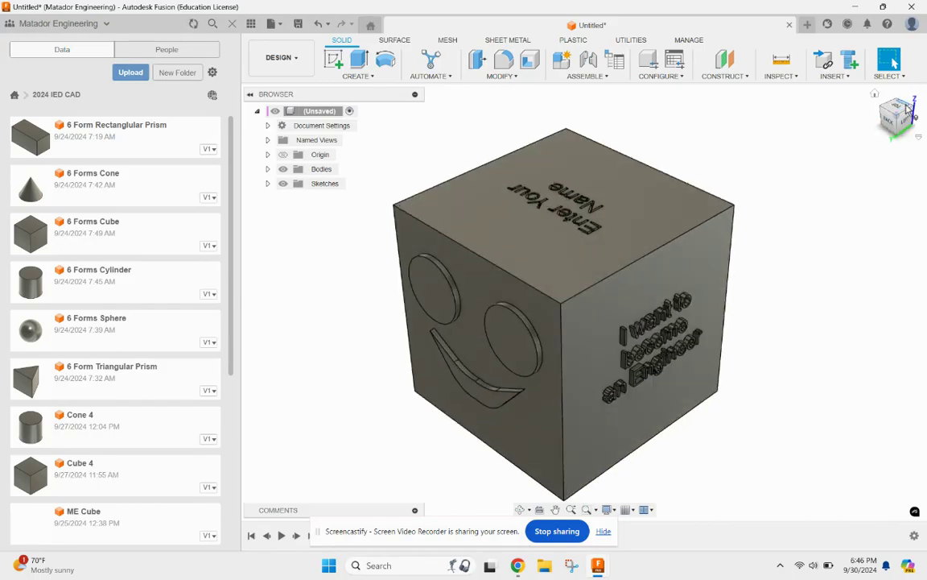